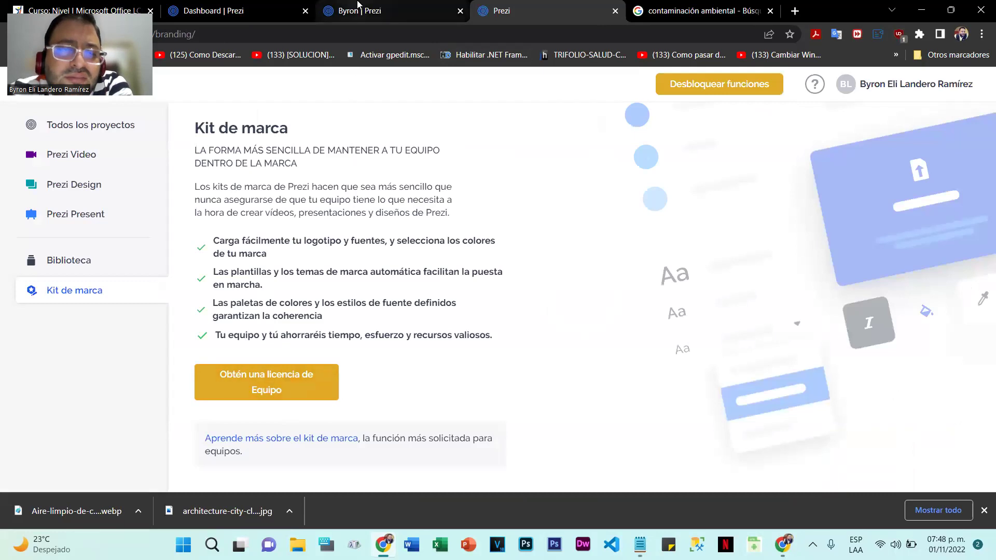
# Close the brand kit page and look over the existing presentations on the Prezi dashboard
pyautogui.click(615, 11)
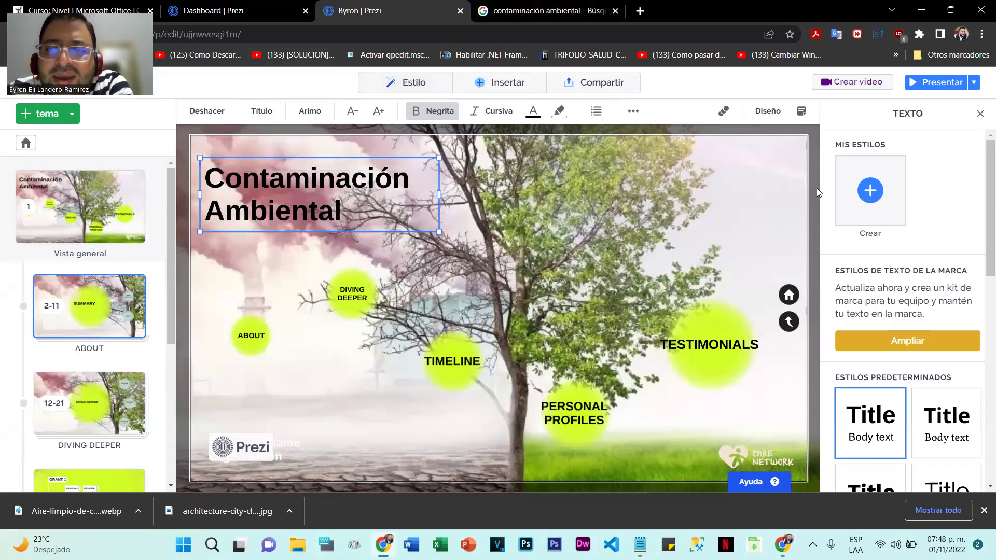
pyautogui.click(637, 194)
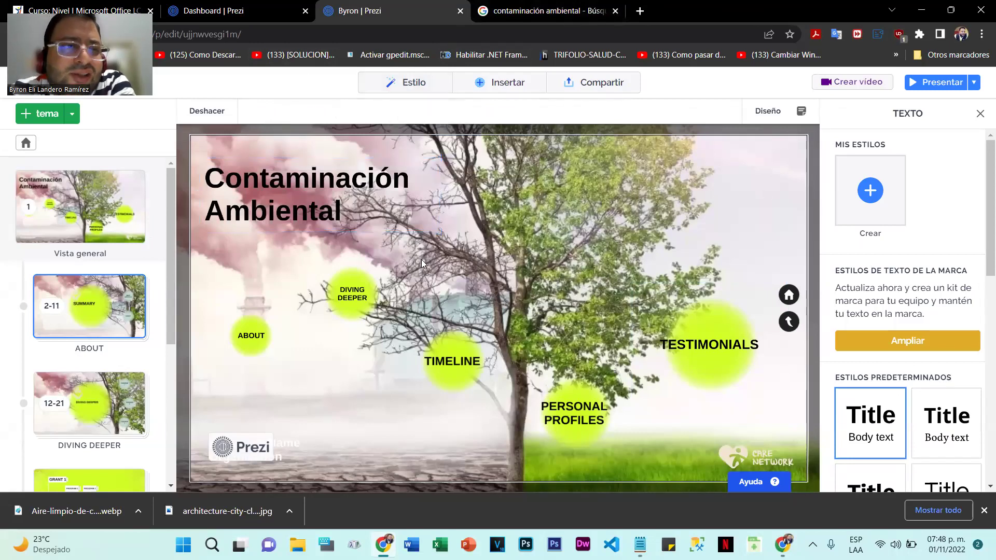
pyautogui.click(274, 8)
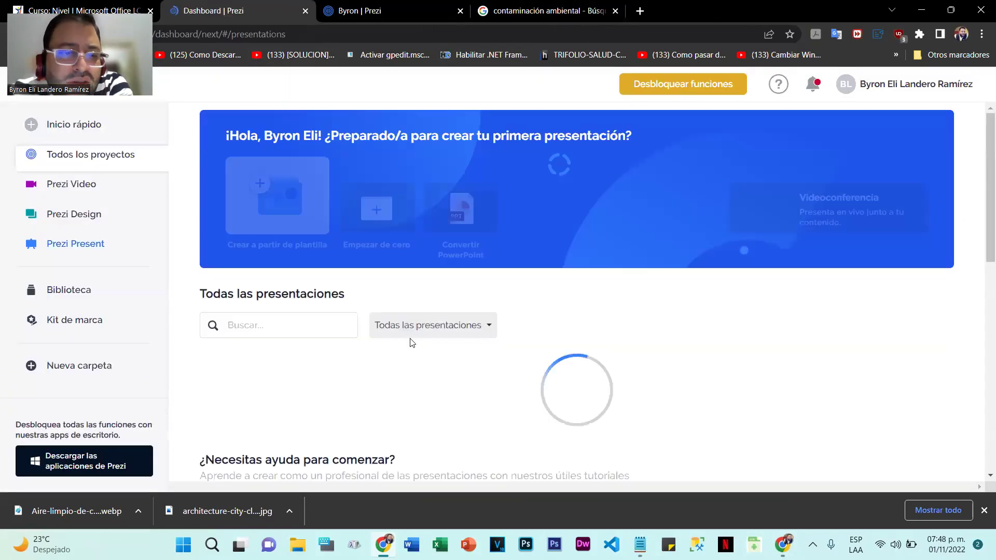
pyautogui.scroll(-3, 470, 292)
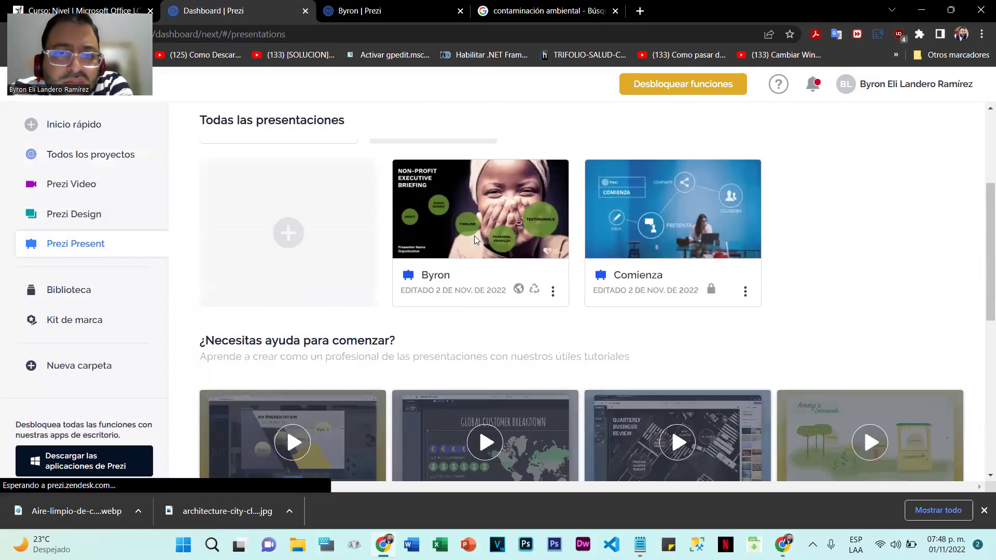
pyautogui.moveTo(480, 191)
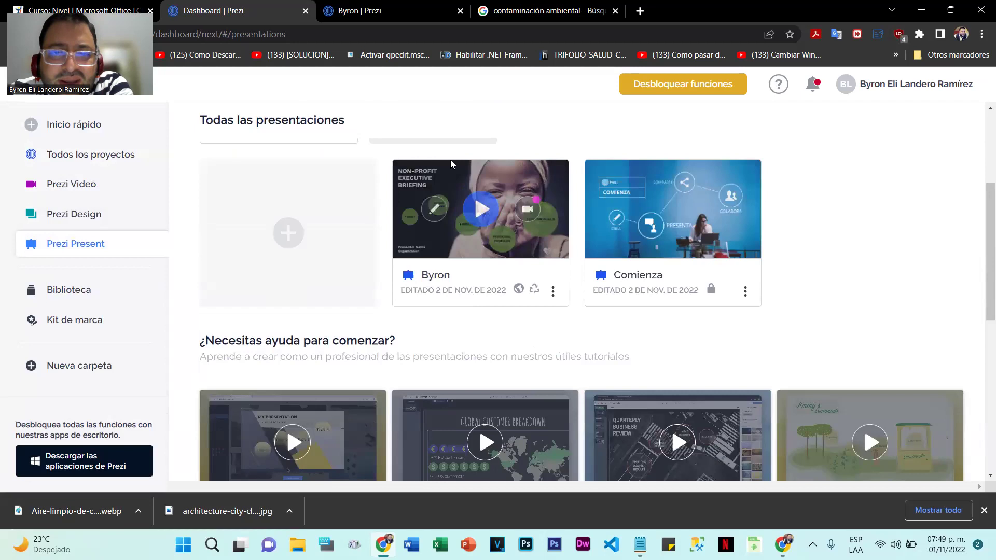
pyautogui.moveTo(500, 236)
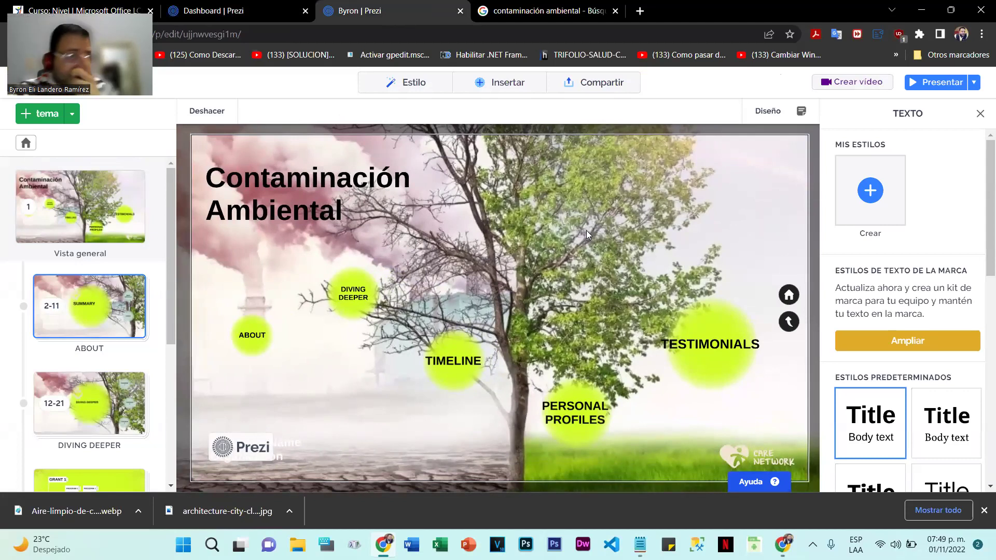
# Switch the "contaminación ambiental" image search to all results and open the BBVA article "¿Qué es y qué tipos de contaminación ambiental existen?"
pyautogui.click(578, 13)
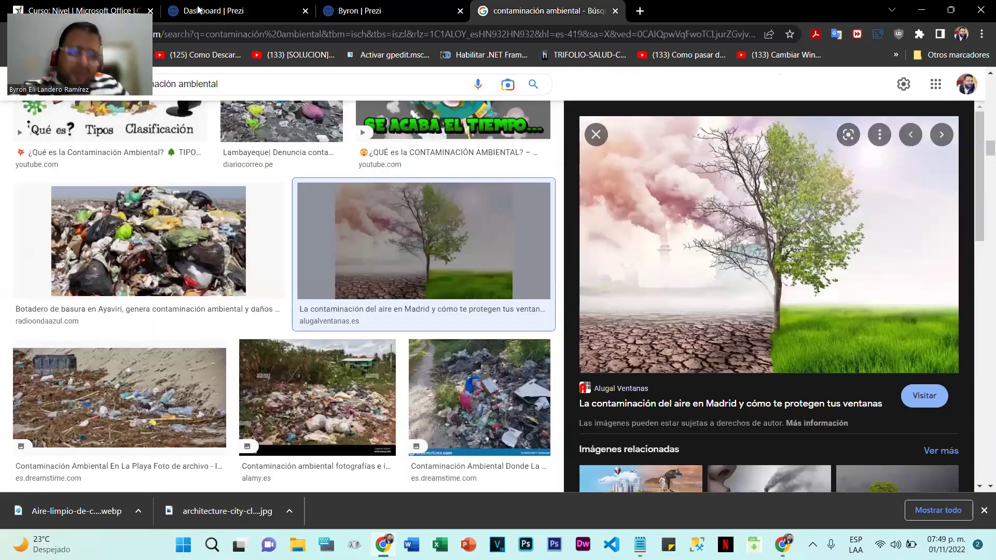
pyautogui.scroll(-5, 135, 229)
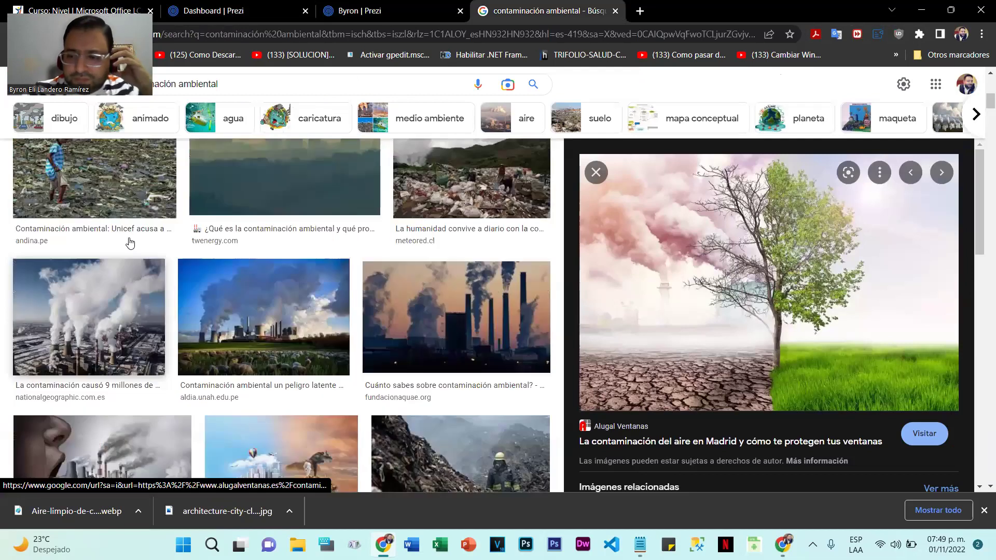
pyautogui.scroll(5, 130, 243)
pyautogui.click(141, 148)
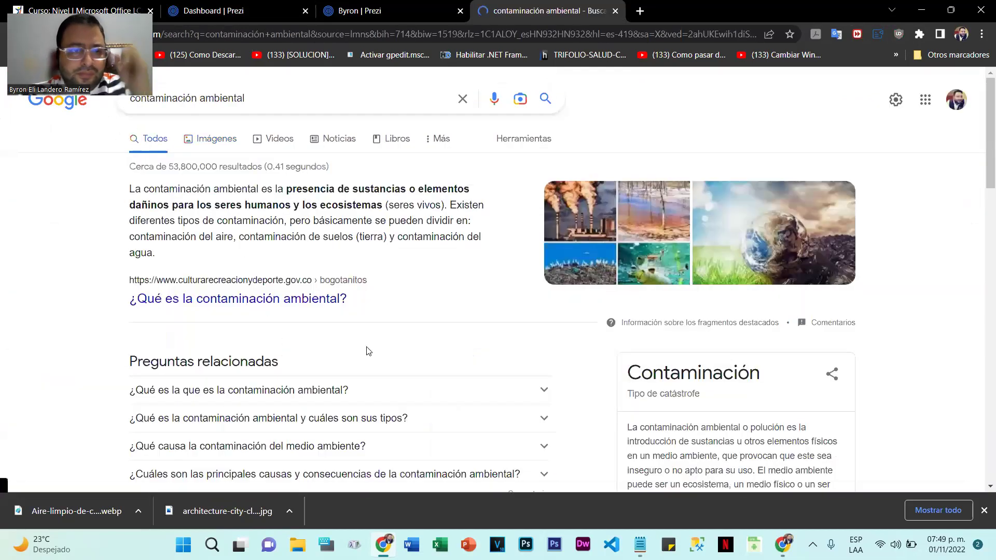
pyautogui.scroll(-7, 368, 351)
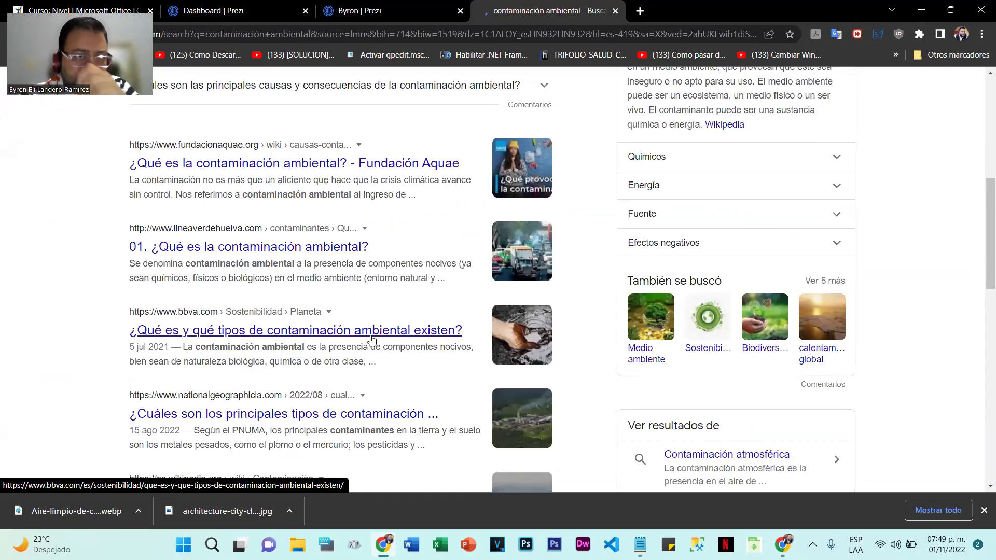
pyautogui.scroll(4, 373, 338)
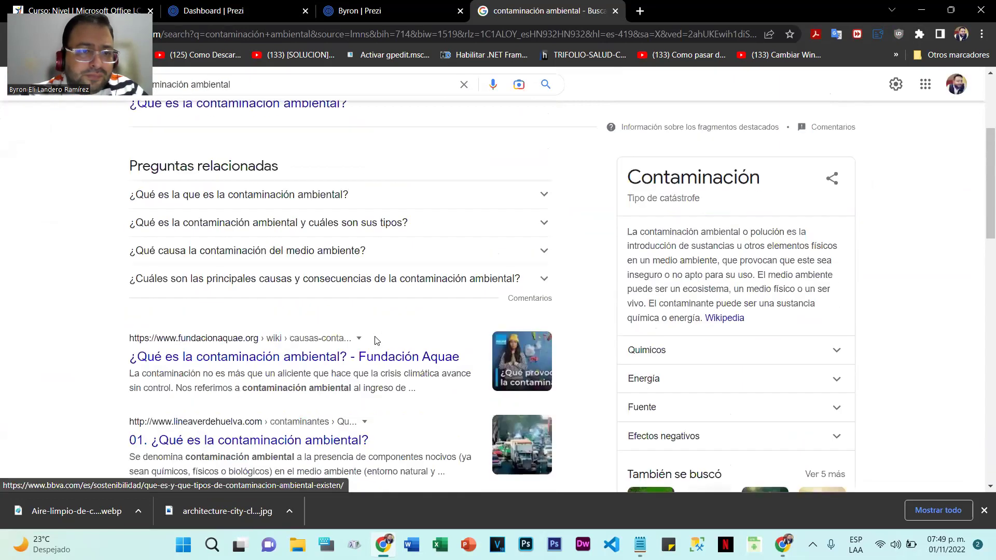
pyautogui.scroll(-5, 374, 338)
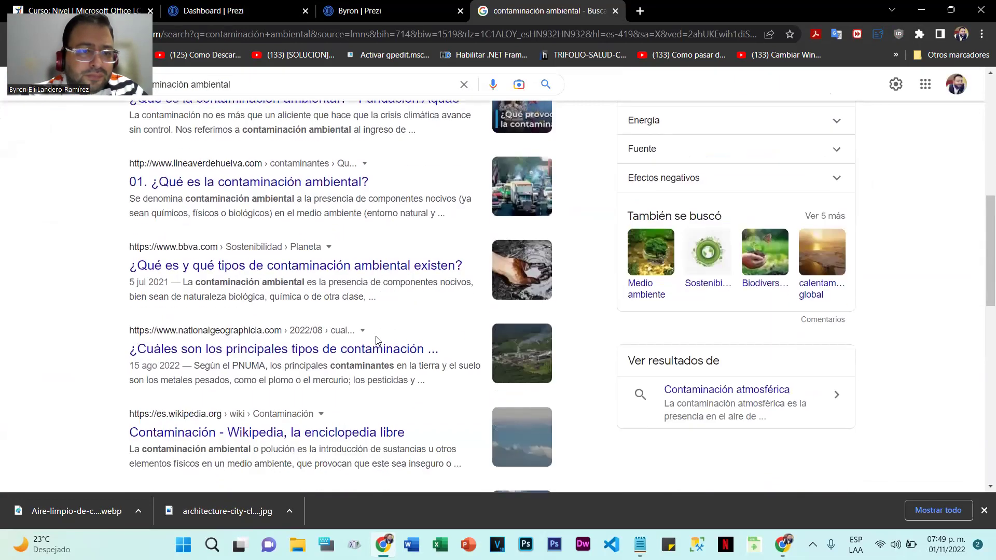
pyautogui.click(324, 272)
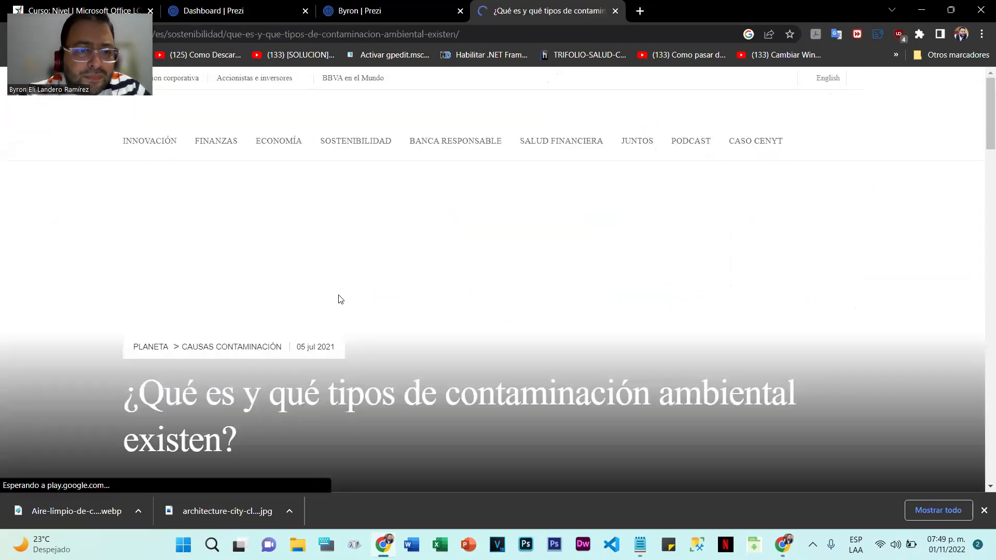
# Look through the BBVA article's sections on types of environmental pollution, accepting the site's cookies
pyautogui.scroll(-5, 483, 306)
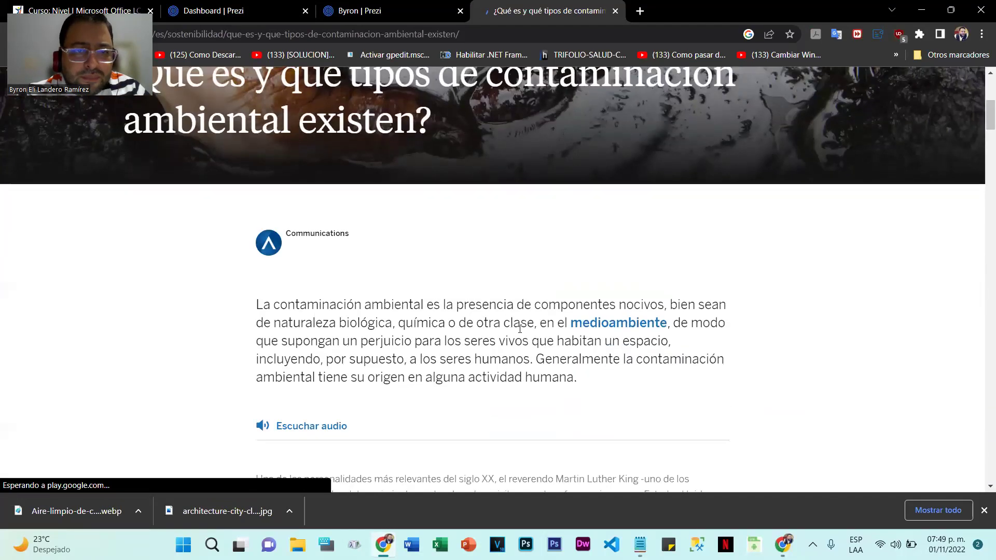
pyautogui.scroll(-5, 537, 340)
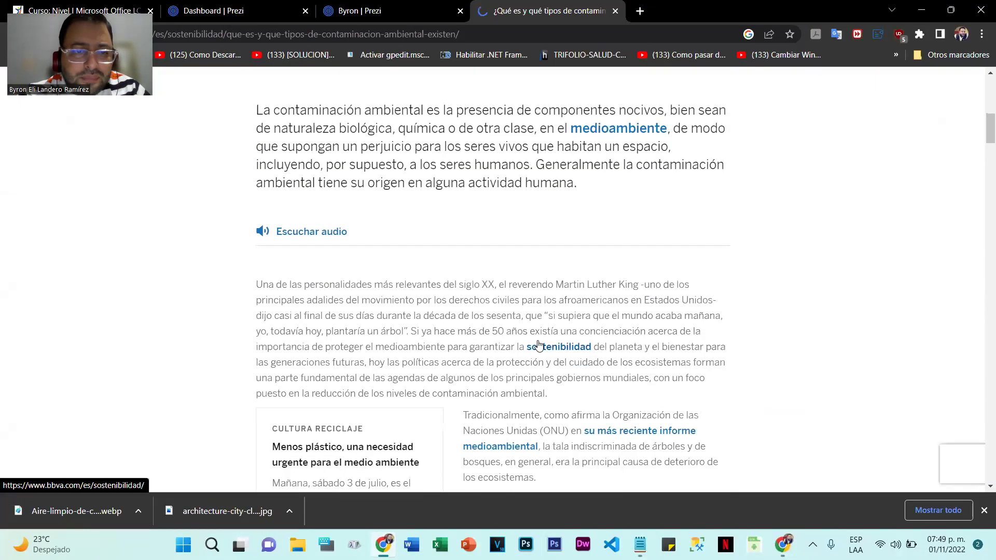
pyautogui.scroll(-6, 538, 342)
pyautogui.scroll(-10, 538, 342)
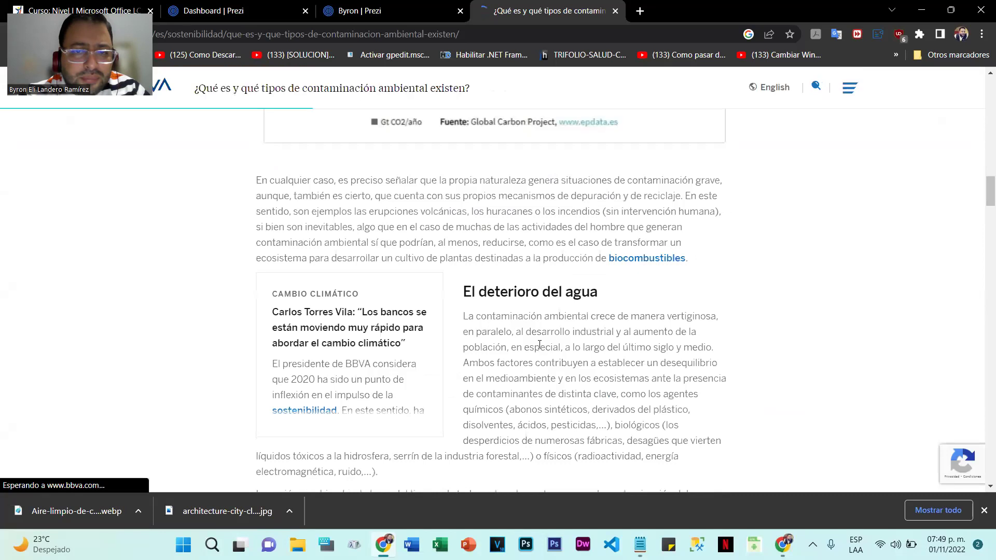
pyautogui.scroll(-10, 538, 343)
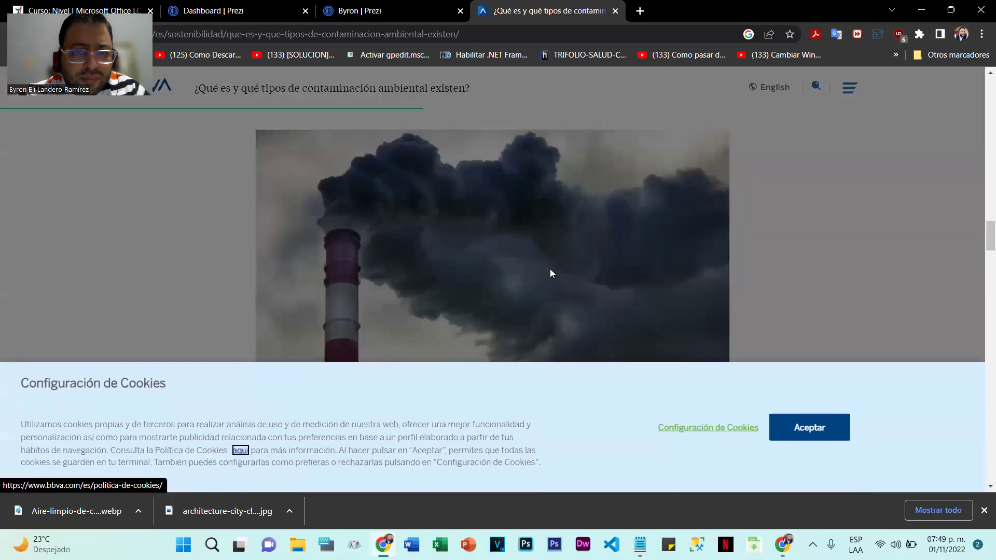
pyautogui.scroll(-5, 474, 288)
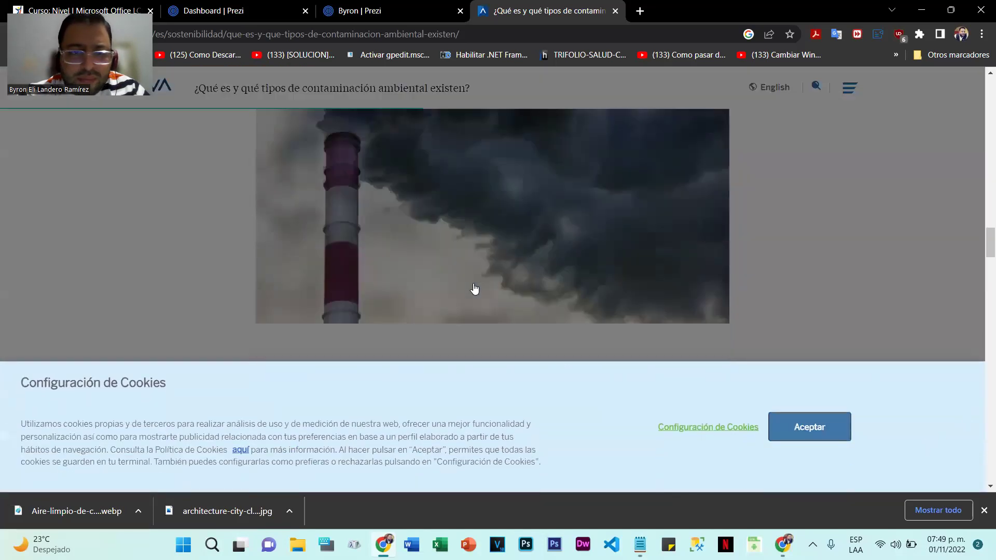
pyautogui.click(833, 384)
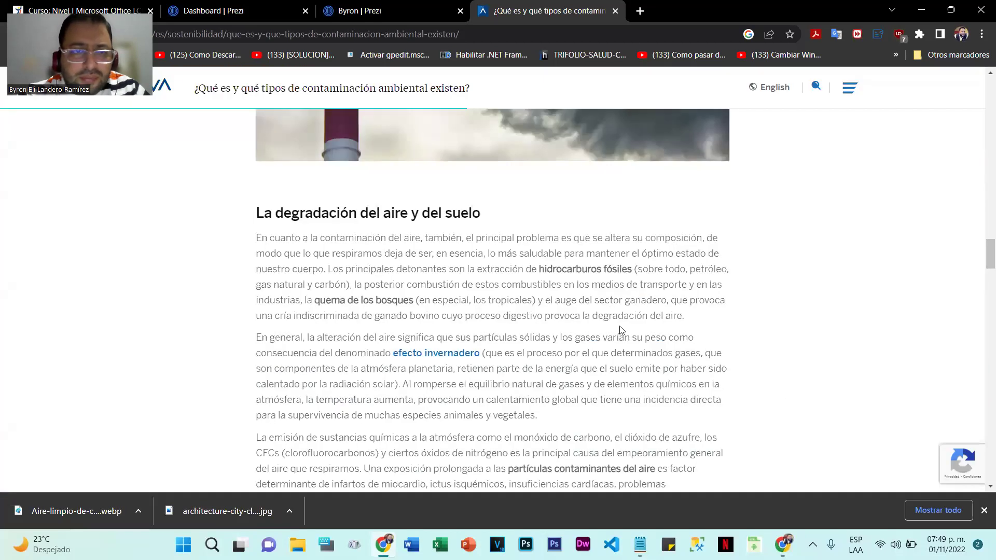
pyautogui.scroll(-5, 652, 305)
pyautogui.scroll(12, 652, 291)
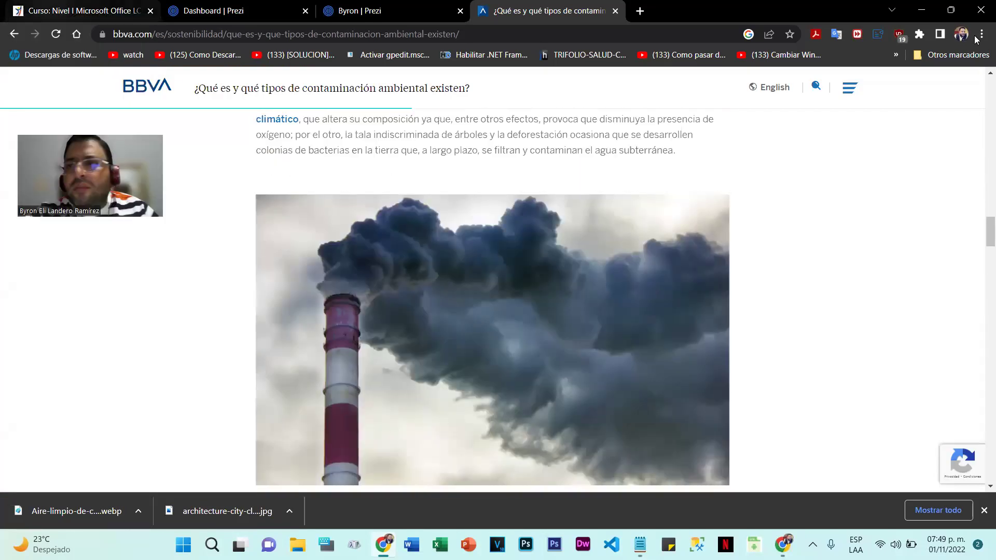
# Return to the Prezi presentation and rename the ABOUT topic label as "Introducción"
pyautogui.click(451, 7)
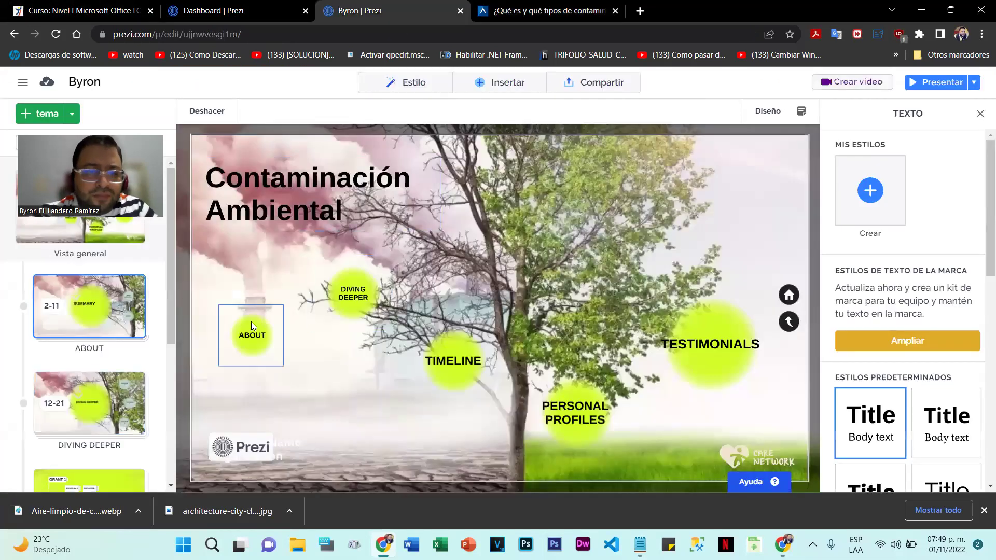
pyautogui.click(250, 339)
pyautogui.click(249, 336)
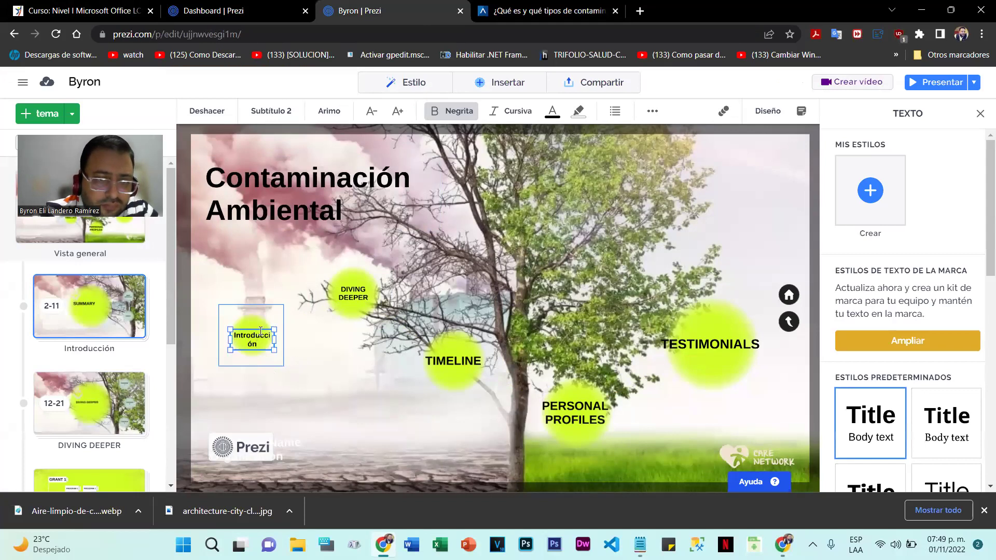
# Reduce the Introducción label's text size until it fits on one line, and open that topic
pyautogui.click(261, 331)
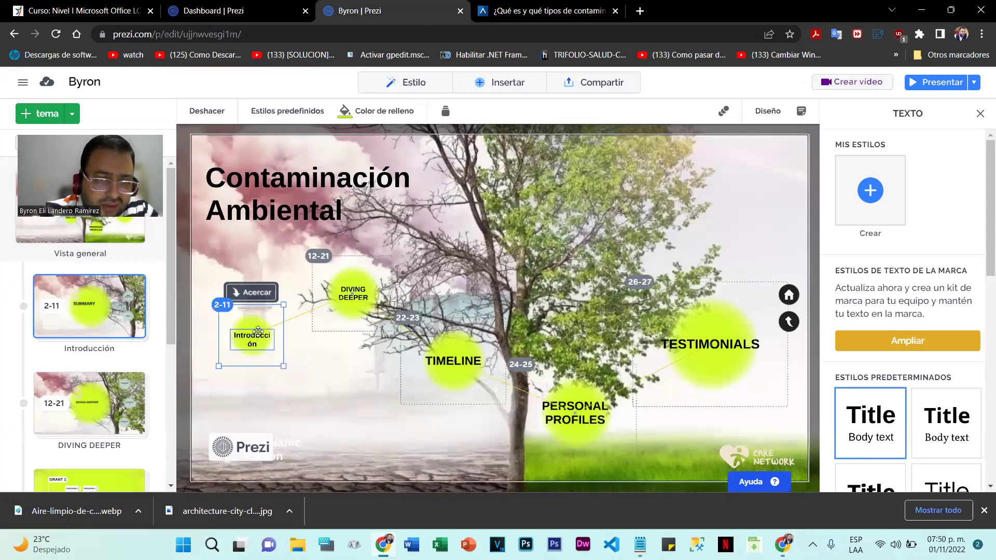
pyautogui.click(258, 331)
pyautogui.click(379, 112)
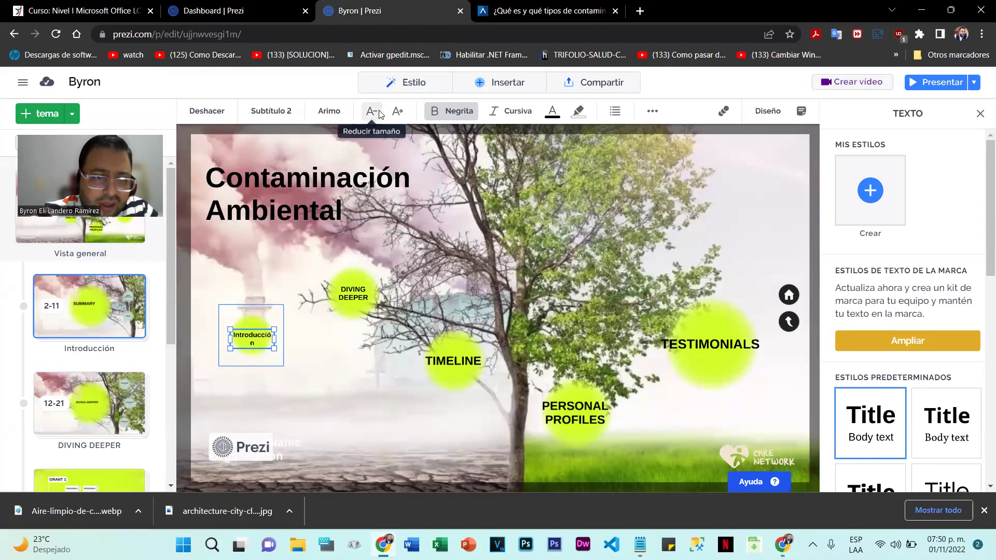
pyautogui.click(379, 113)
pyautogui.click(405, 465)
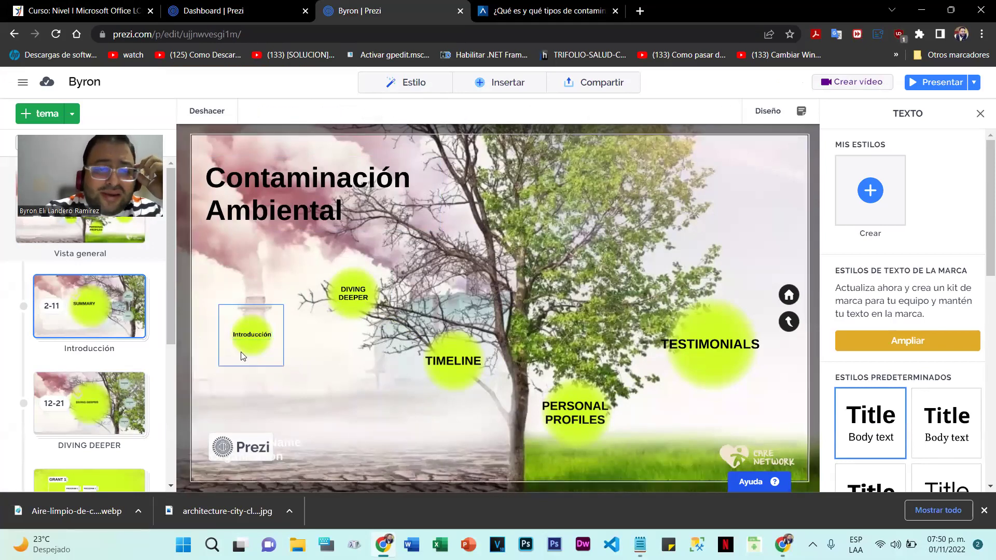
pyautogui.click(259, 336)
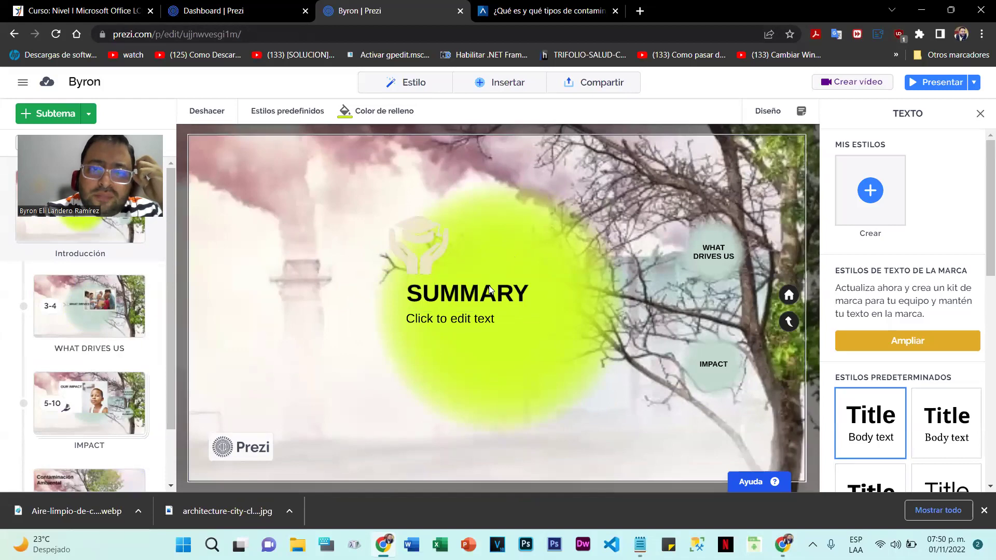
# Copy the opening paragraph of the BBVA article, which defines "contaminación ambiental"
pyautogui.click(539, 11)
pyautogui.scroll(5, 466, 270)
pyautogui.scroll(10, 464, 280)
pyautogui.scroll(-5, 469, 276)
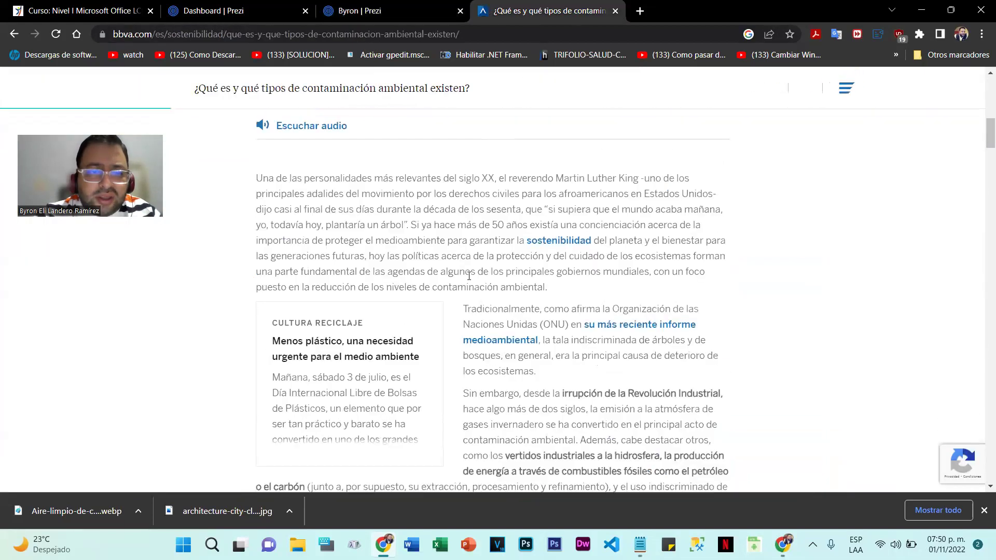
pyautogui.scroll(-4, 469, 276)
pyautogui.scroll(-4, 468, 276)
pyautogui.scroll(12, 467, 275)
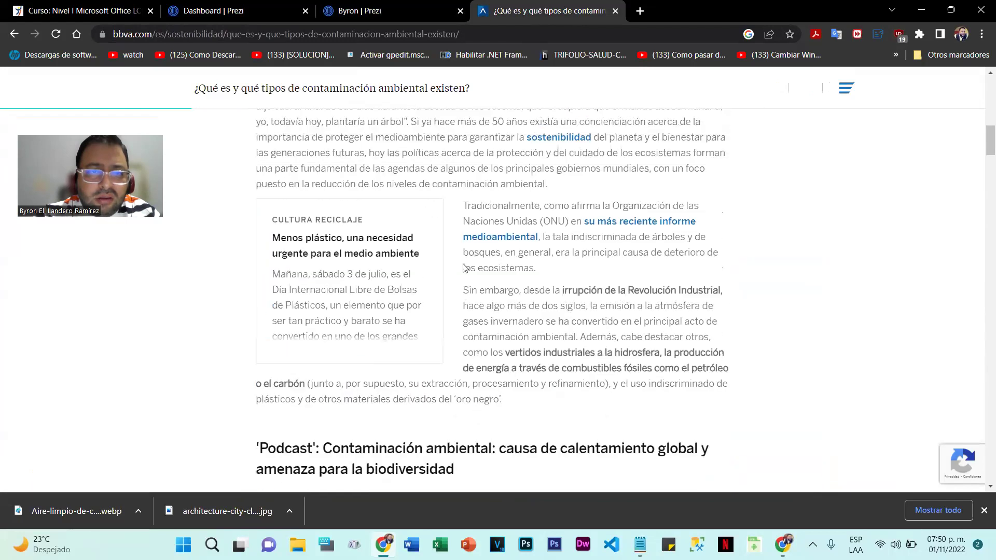
pyautogui.scroll(-6, 462, 262)
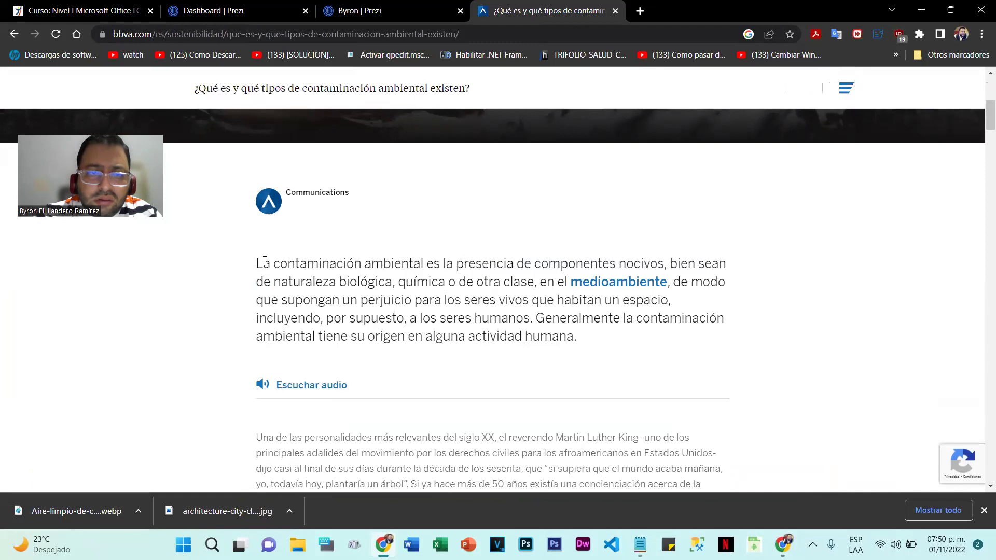
pyautogui.moveTo(262, 264); pyautogui.dragTo(695, 335)
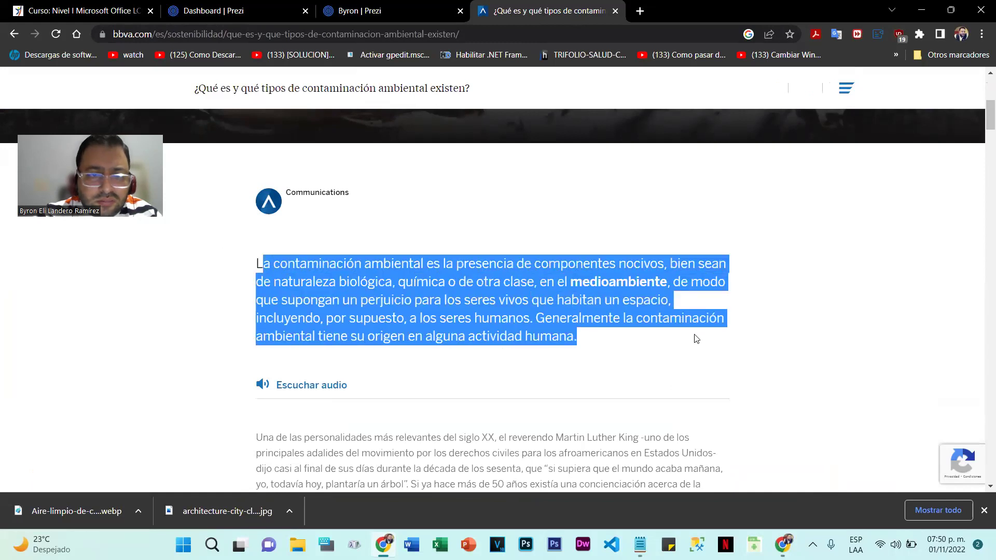
pyautogui.moveTo(258, 264)
pyautogui.mouseDown()
pyautogui.moveTo(366, 281)
pyautogui.moveTo(570, 487)
pyautogui.moveTo(627, 349)
pyautogui.moveTo(616, 363)
pyautogui.moveTo(440, 283)
pyautogui.moveTo(253, 262)
pyautogui.mouseUp()
pyautogui.hotkey('ctrl', 'c')
pyautogui.click(600, 338)
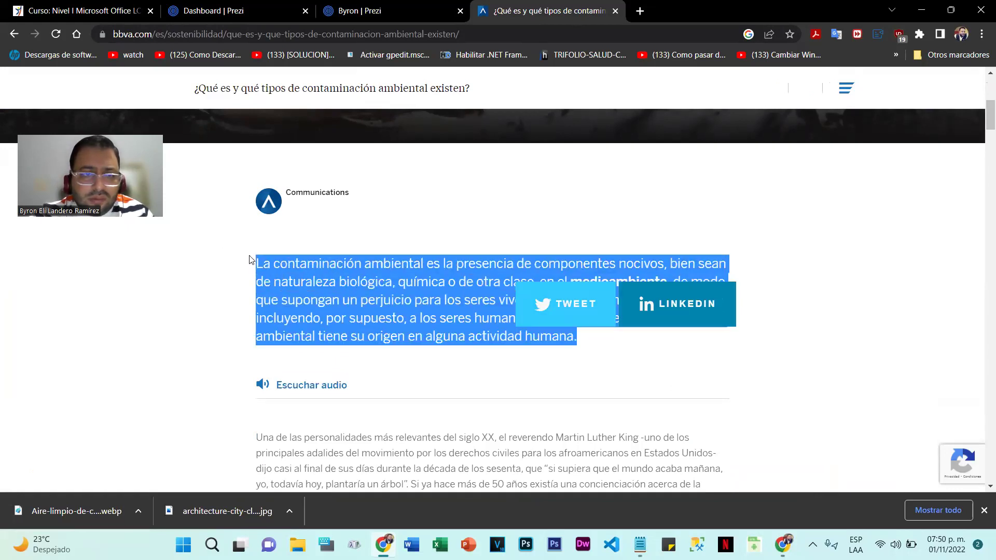
# Paste the copied definition into the body text under SUMMARY in the Introducción topic, in a wider text box with bold type
pyautogui.click(407, 5)
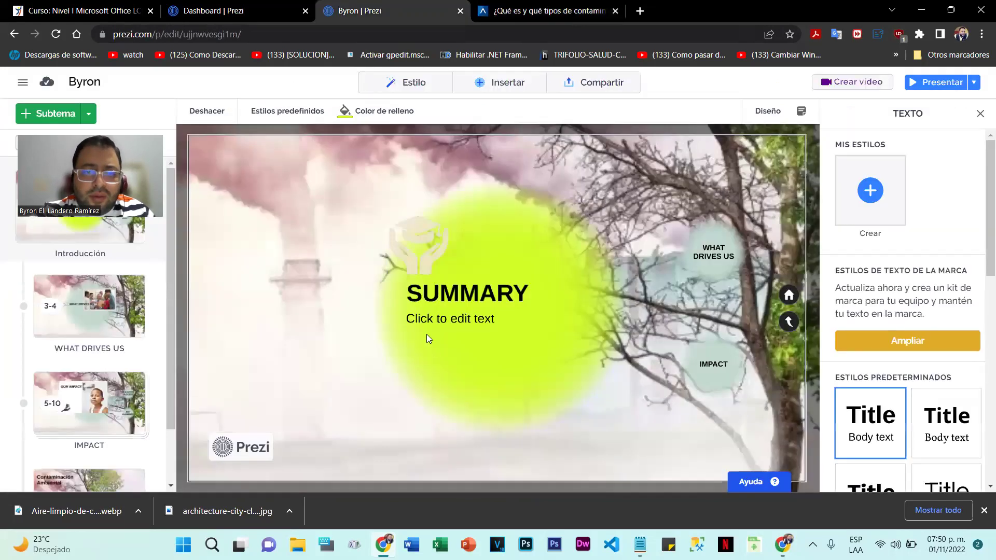
pyautogui.click(433, 320)
pyautogui.click(434, 320)
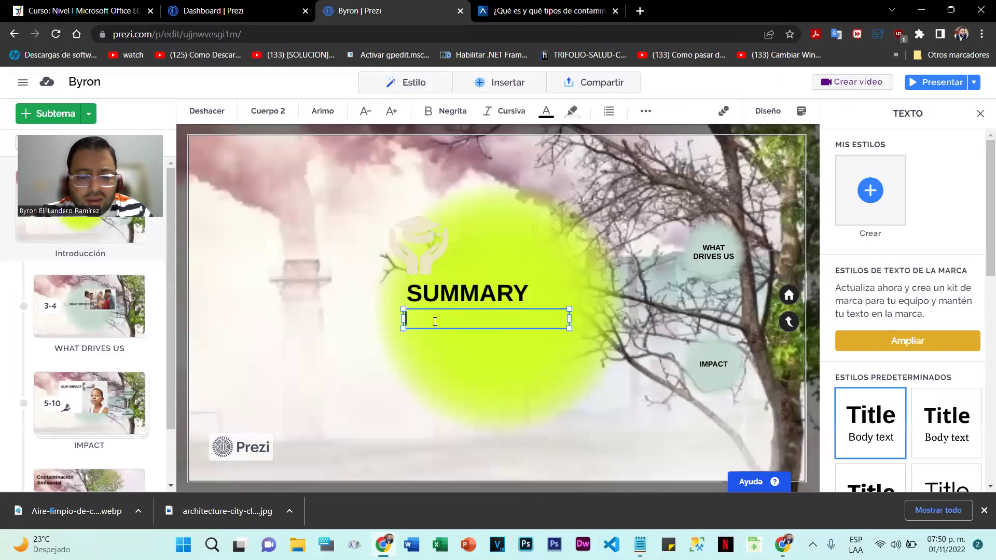
pyautogui.hotkey('ctrl', 'v')
pyautogui.moveTo(596, 417); pyautogui.dragTo(672, 371)
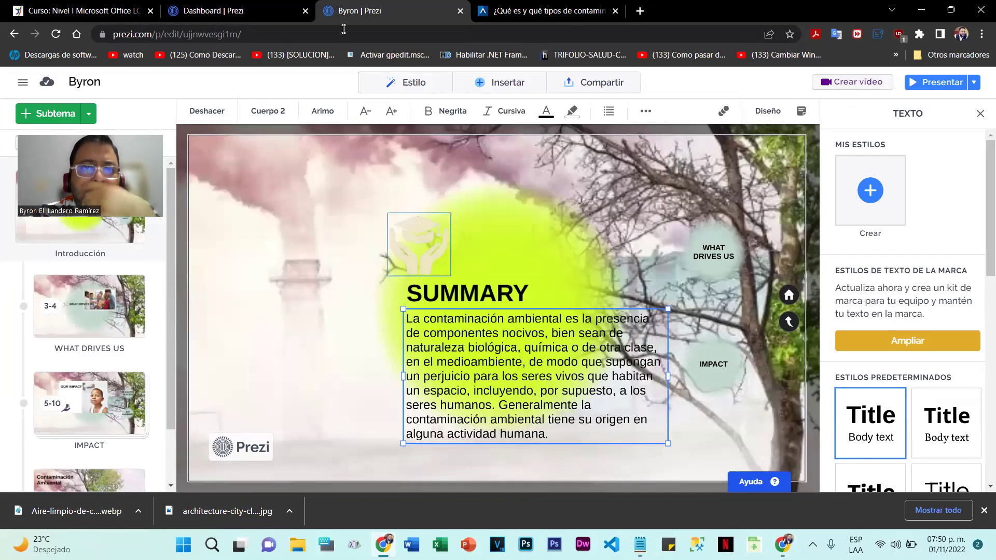
pyautogui.click(452, 112)
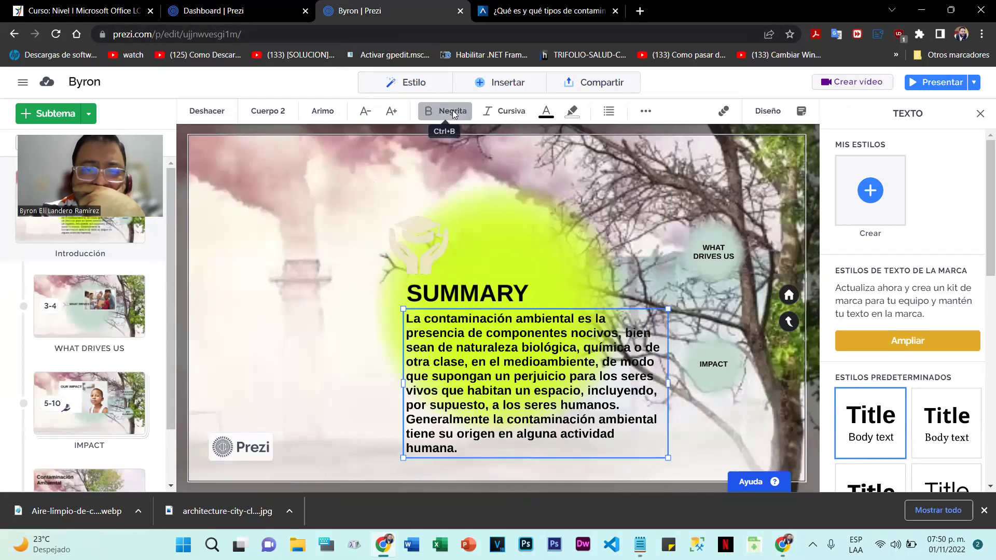
# Reduce the definition's text size by one level and justify the paragraph
pyautogui.click(365, 112)
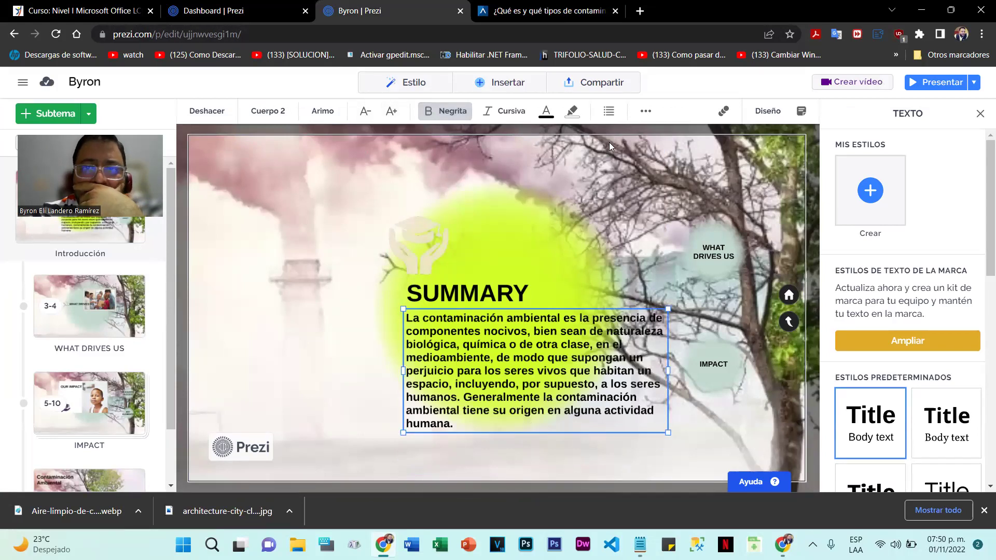
pyautogui.click(616, 111)
pyautogui.click(616, 111)
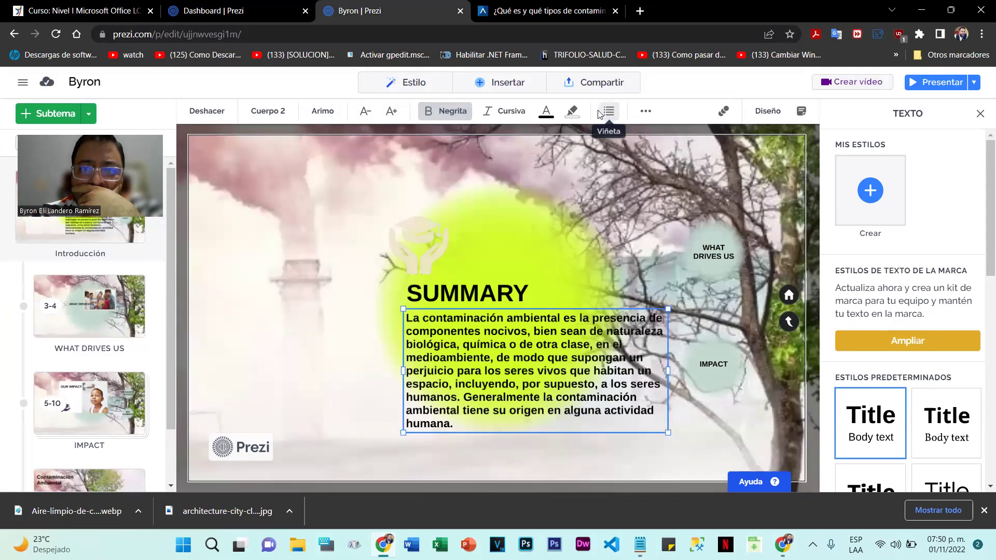
pyautogui.click(651, 107)
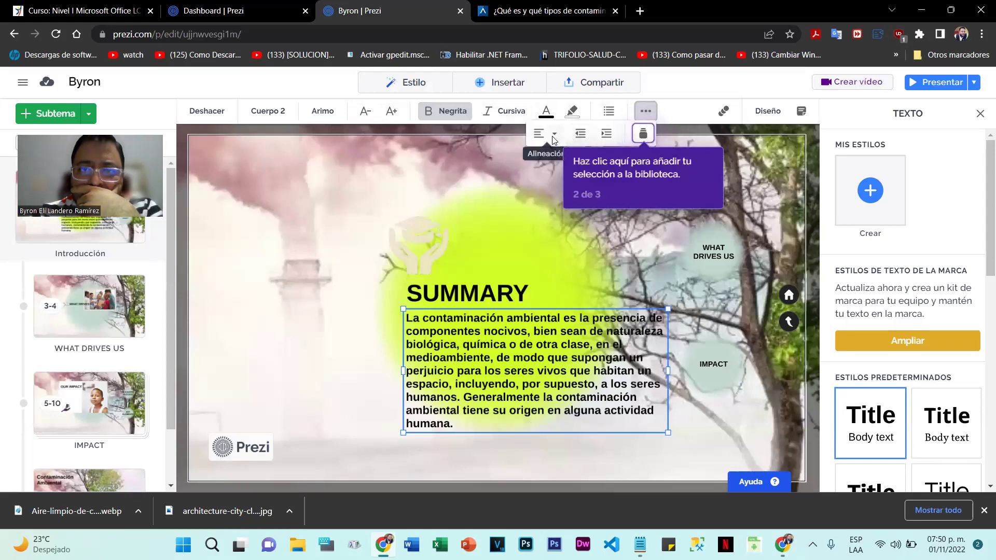
pyautogui.click(643, 134)
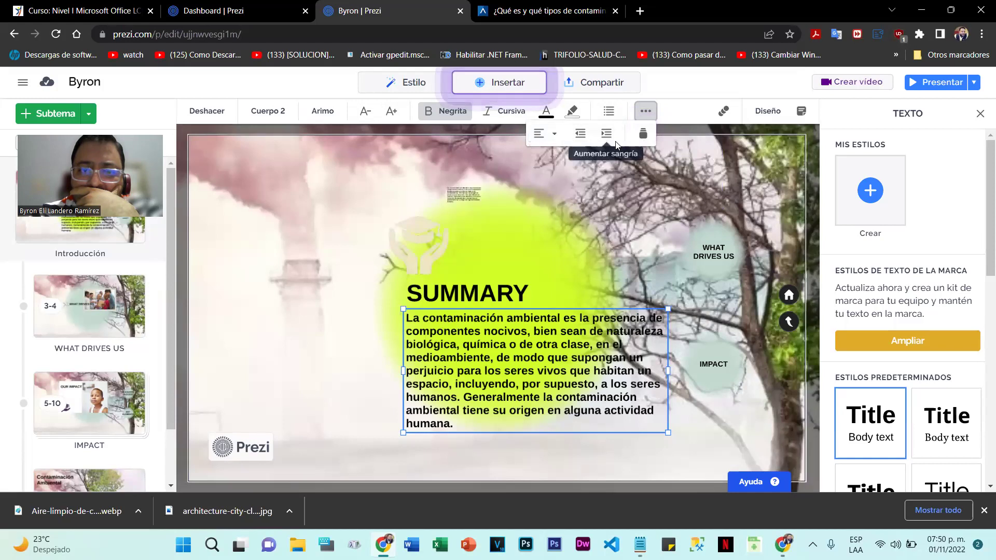
pyautogui.click(553, 135)
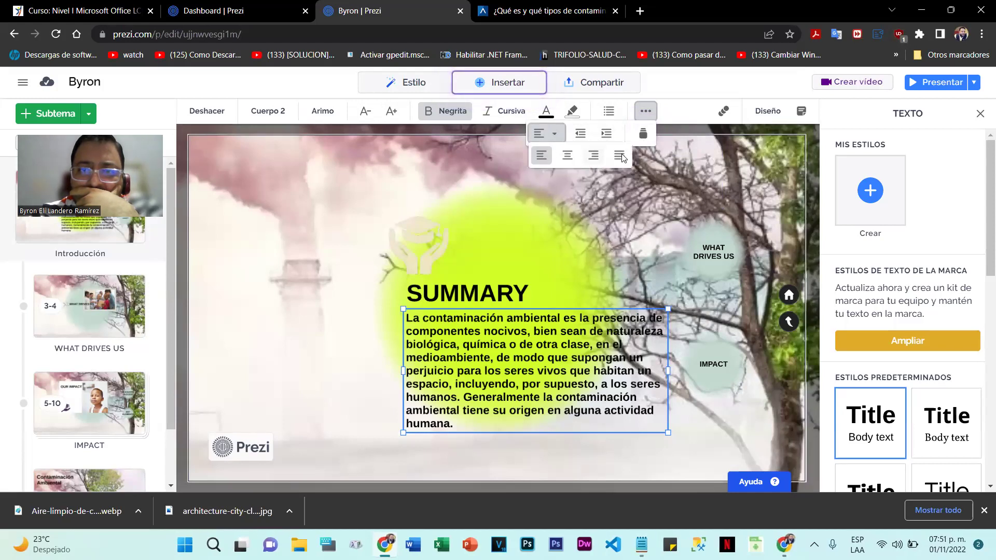
pyautogui.click(619, 156)
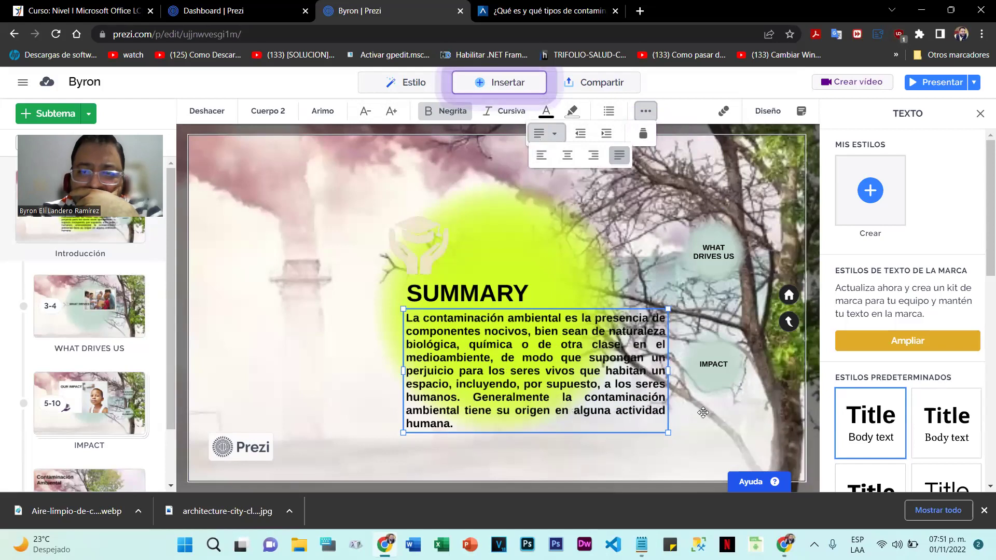
# Narrow the definition's text box and shrink its text until the paragraph fits inside the green circle
pyautogui.moveTo(668, 370); pyautogui.dragTo(599, 367)
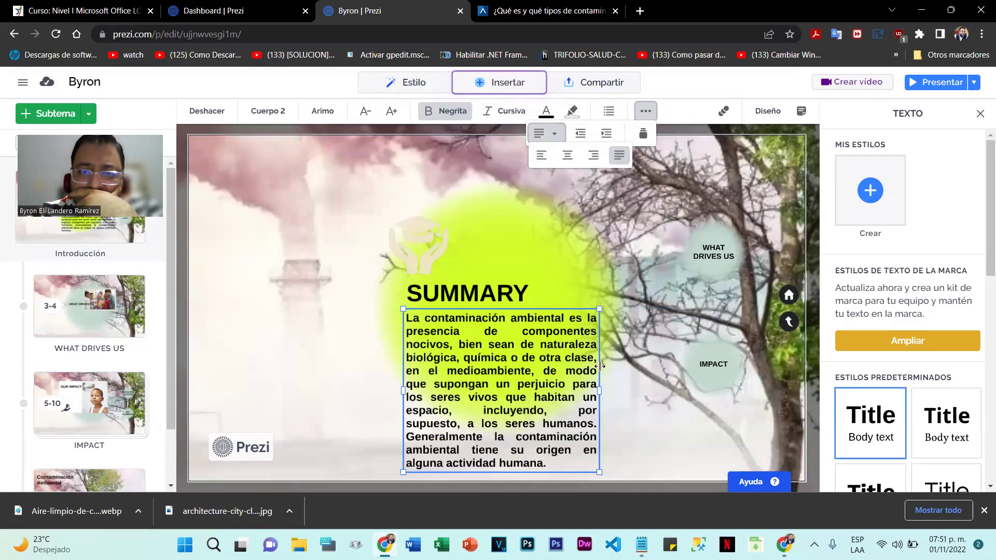
pyautogui.click(368, 114)
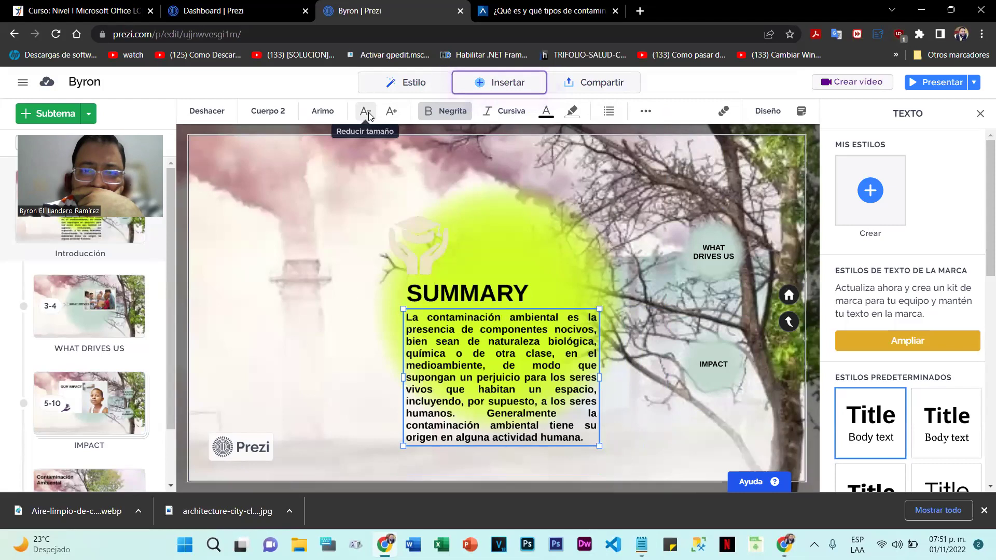
pyautogui.click(368, 115)
pyautogui.click(368, 114)
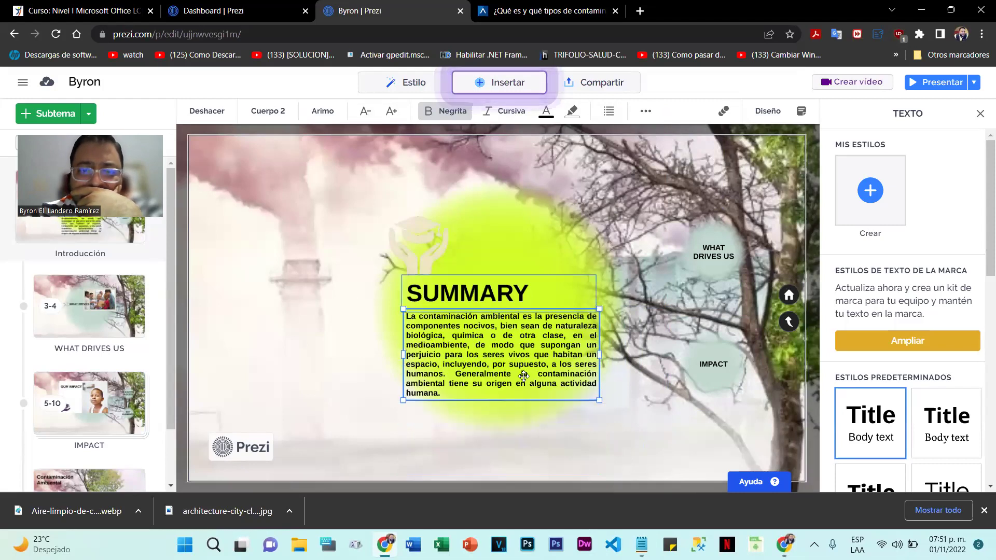
# Move the definition paragraph, the SUMMARY heading and the hands icon higher on the green circle
pyautogui.click(527, 412)
pyautogui.moveTo(520, 343); pyautogui.dragTo(514, 347)
pyautogui.click(616, 420)
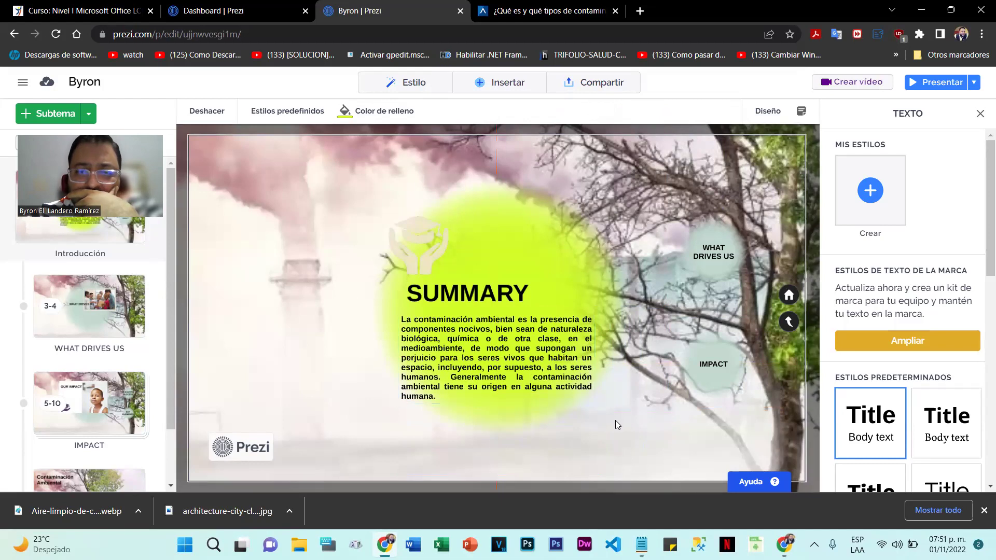
pyautogui.moveTo(450, 370); pyautogui.dragTo(449, 354)
pyautogui.moveTo(463, 294); pyautogui.dragTo(464, 262)
pyautogui.moveTo(465, 315); pyautogui.dragTo(467, 290)
pyautogui.moveTo(419, 231); pyautogui.dragTo(405, 205)
# Replace the SUMMARY heading in the Introducción topic with "¿Qué es?"
pyautogui.click(481, 262)
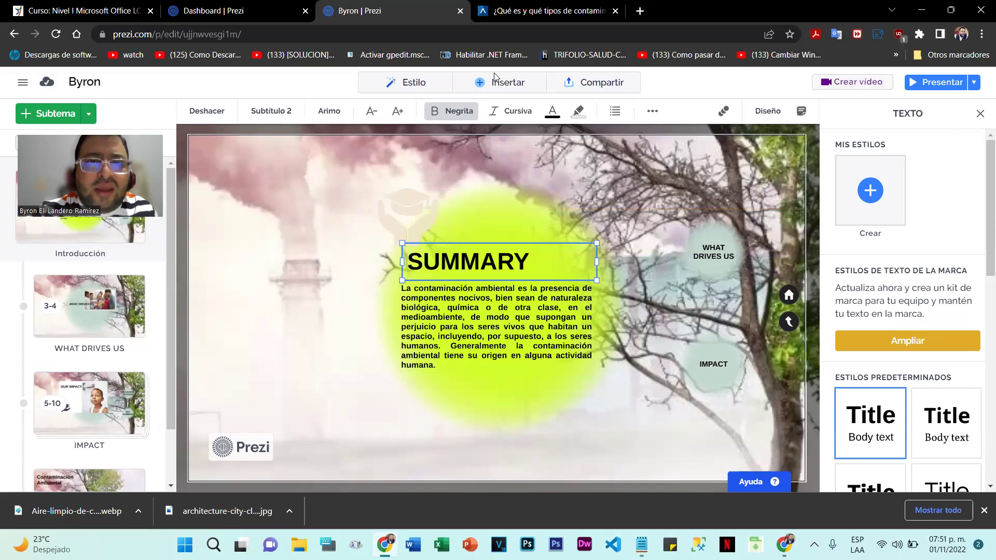
pyautogui.click(586, 8)
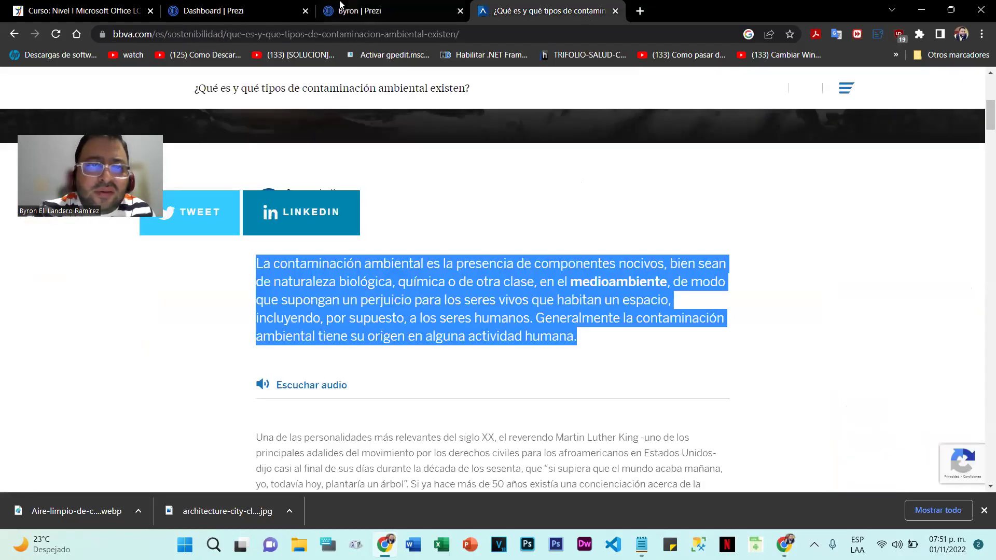
pyautogui.click(339, 7)
pyautogui.doubleClick(495, 261)
pyautogui.write('¿')
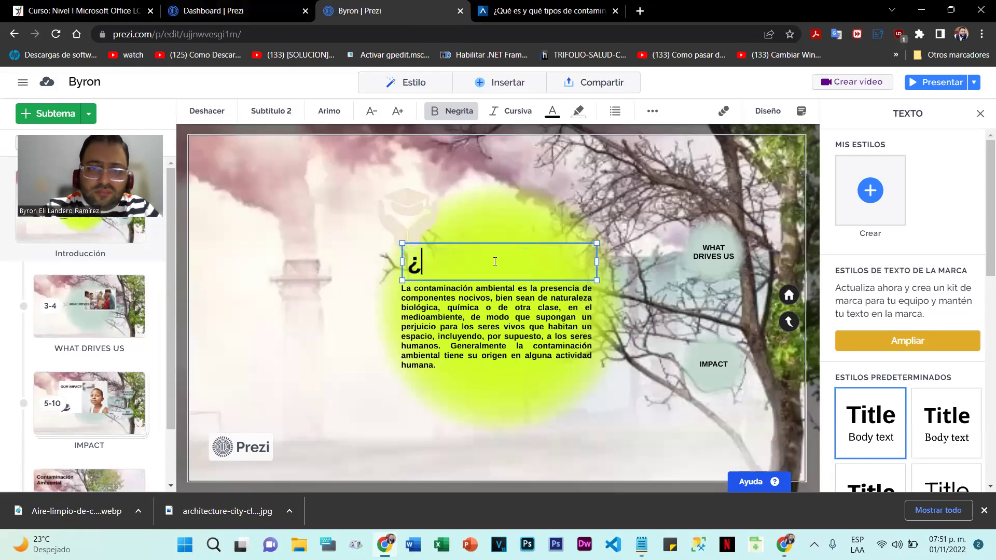
pyautogui.write('Q')
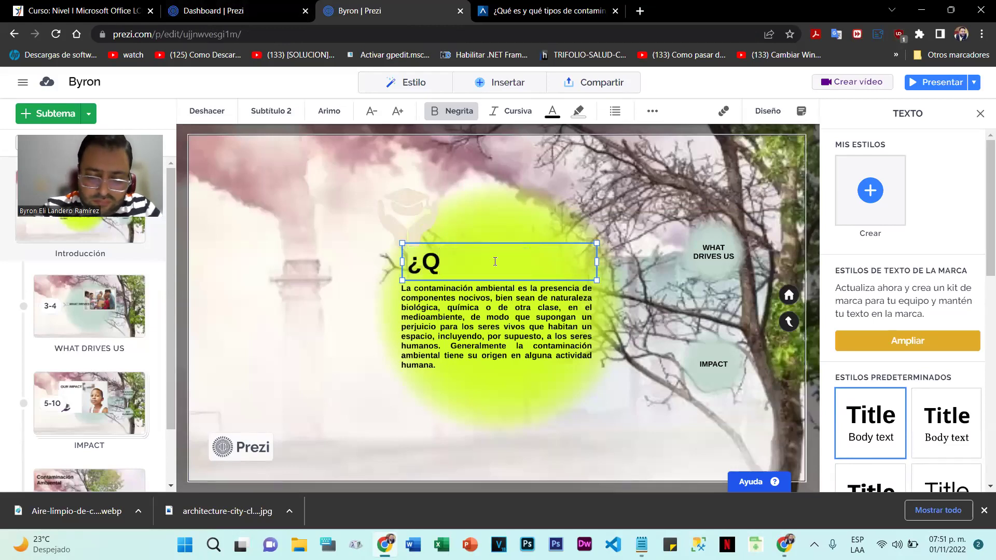
pyautogui.write('ué es?')
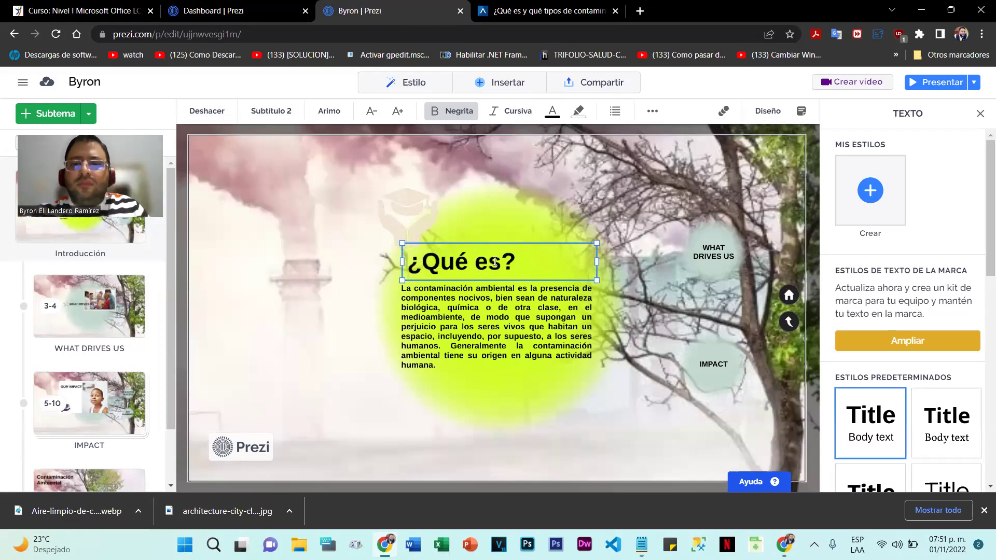
pyautogui.click(601, 428)
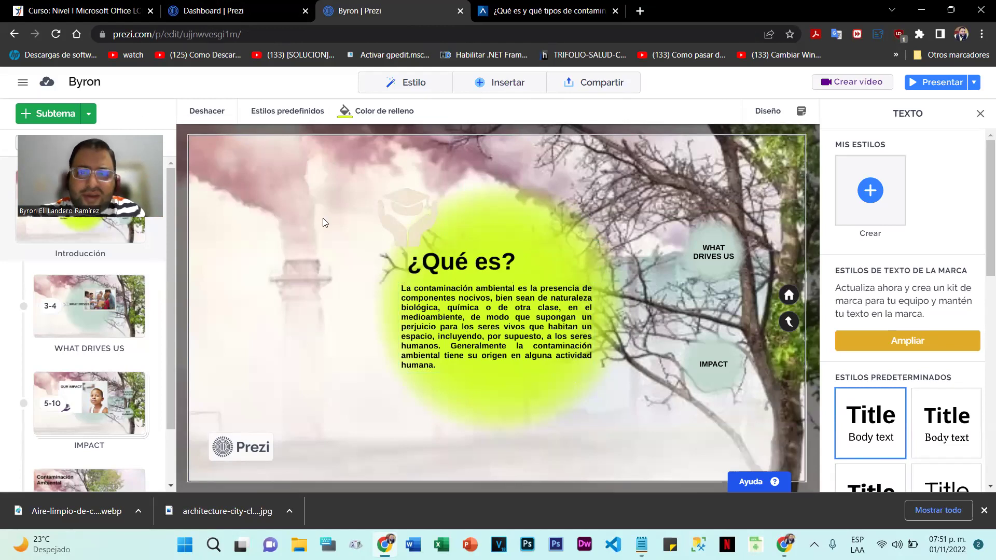
# Preview the presentation from the overview through Introducción to WHAT DRIVES US, and return to the editor
pyautogui.click(942, 83)
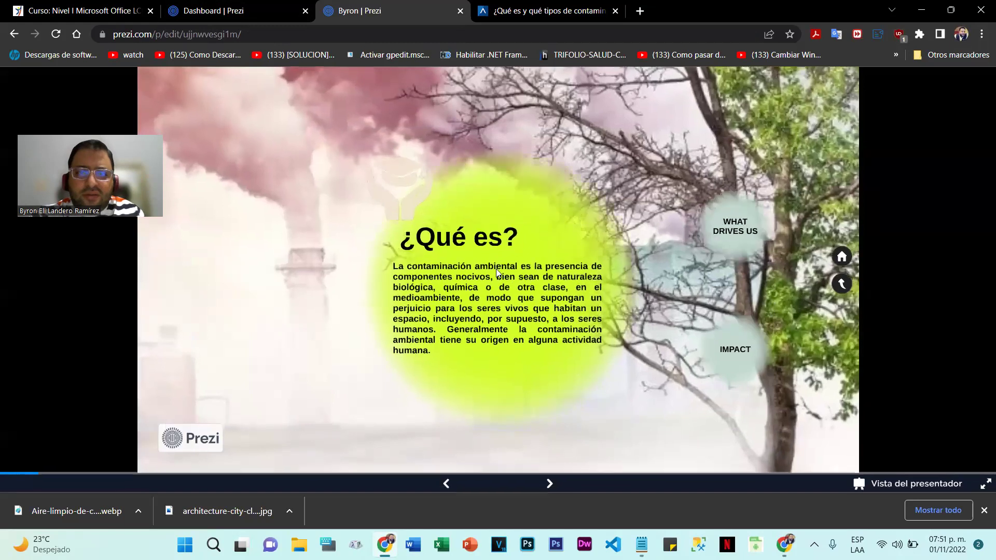
pyautogui.click(446, 482)
pyautogui.click(550, 483)
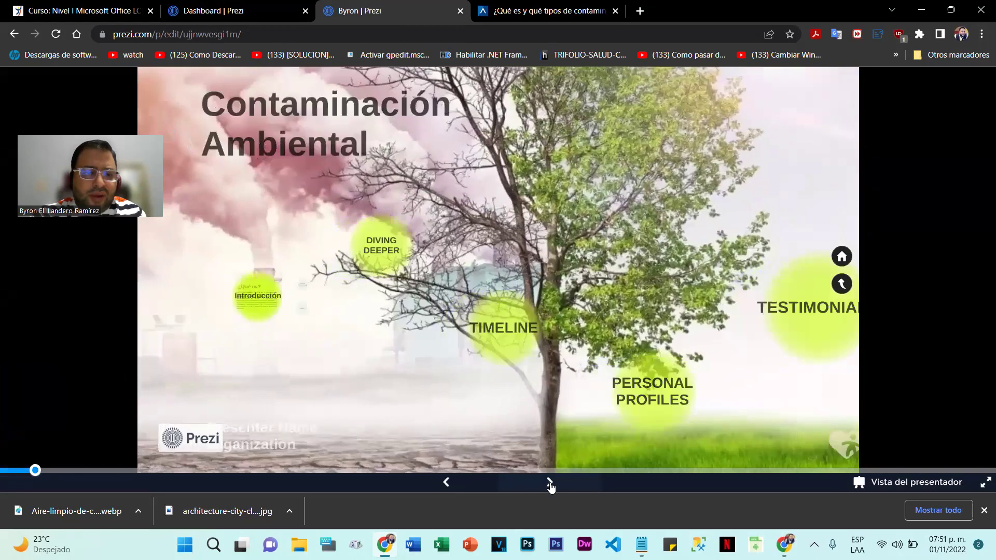
pyautogui.click(550, 482)
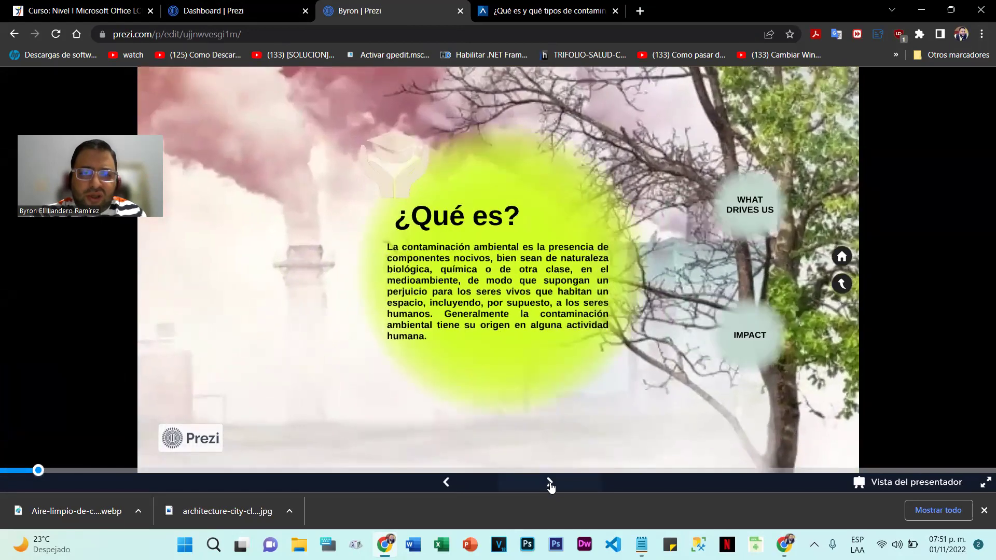
pyautogui.click(550, 483)
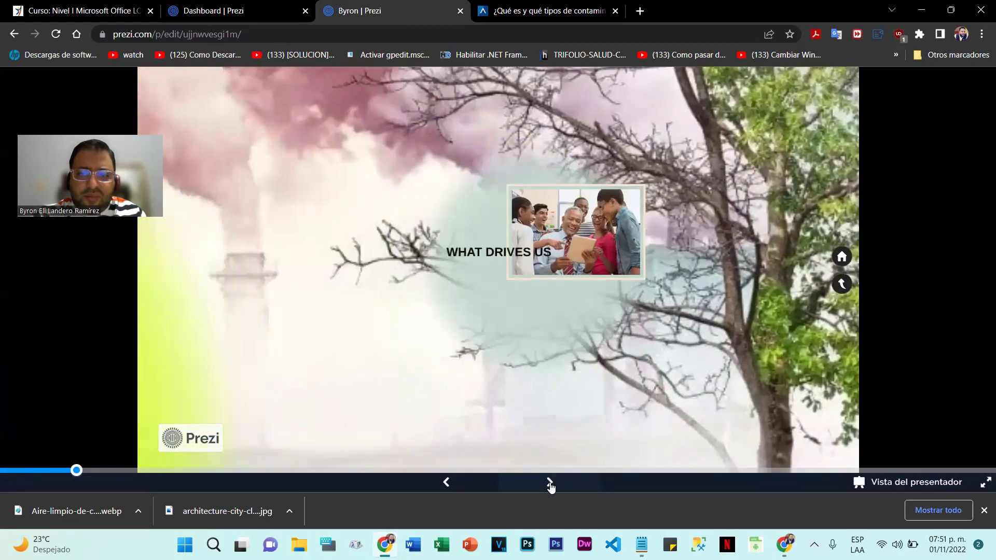
pyautogui.click(311, 263)
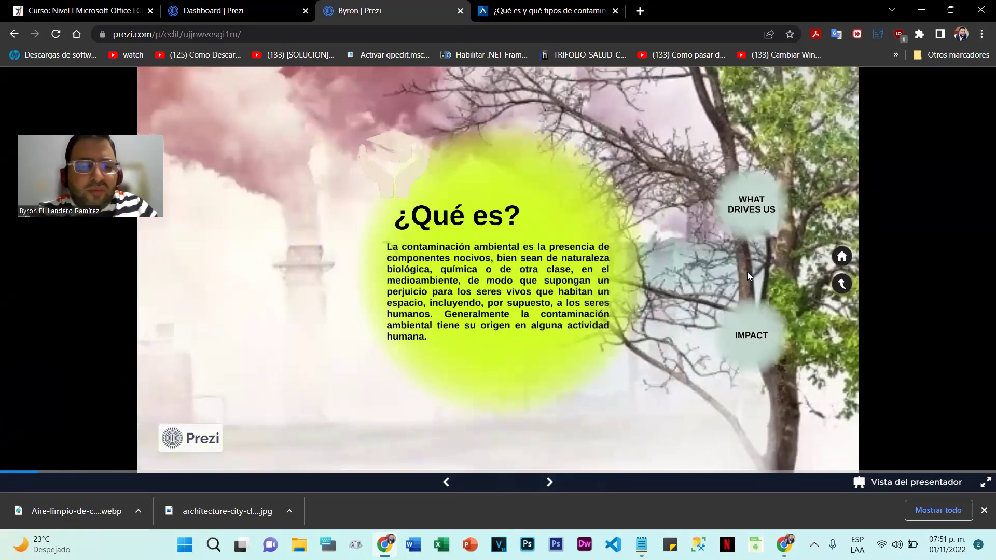
pyautogui.press('Escape')
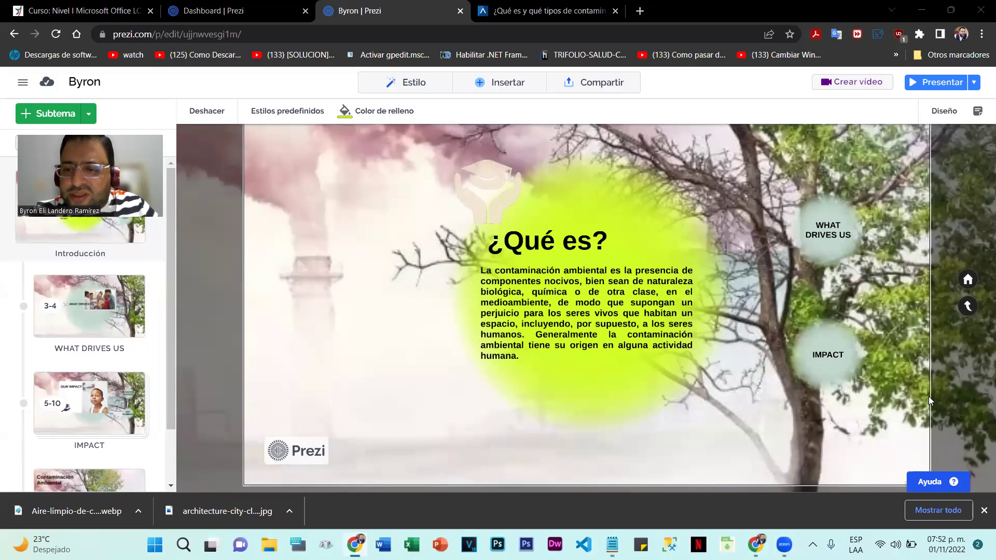
# Add a "Zoom hasta" animation to the definition paragraph and place it before WHAT DRIVES US in the topic's sequence
pyautogui.click(565, 333)
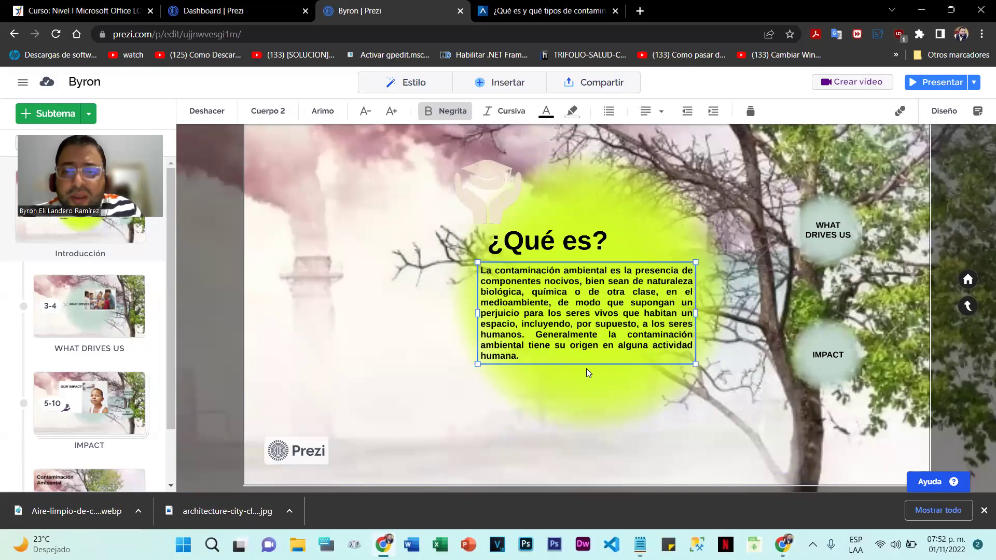
pyautogui.rightClick(600, 285)
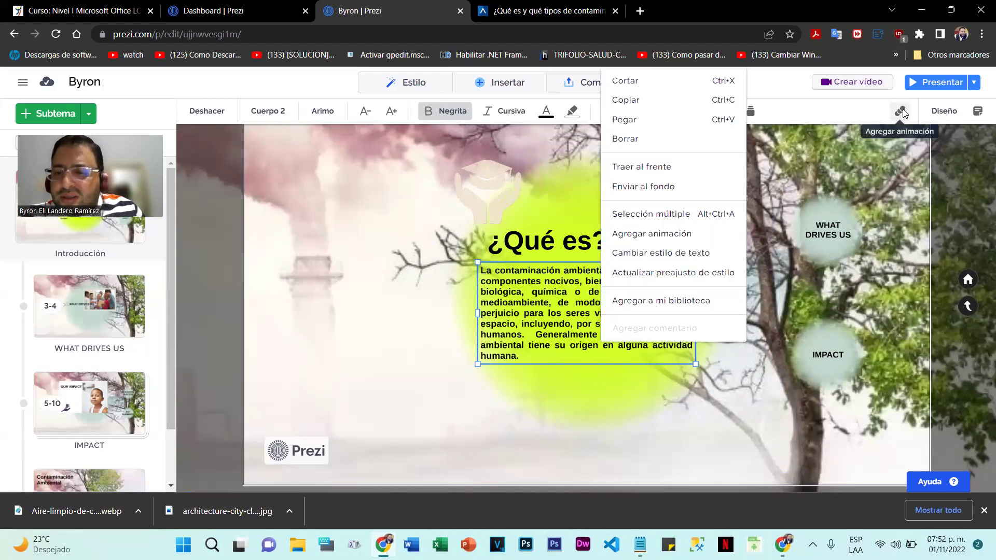
pyautogui.click(652, 233)
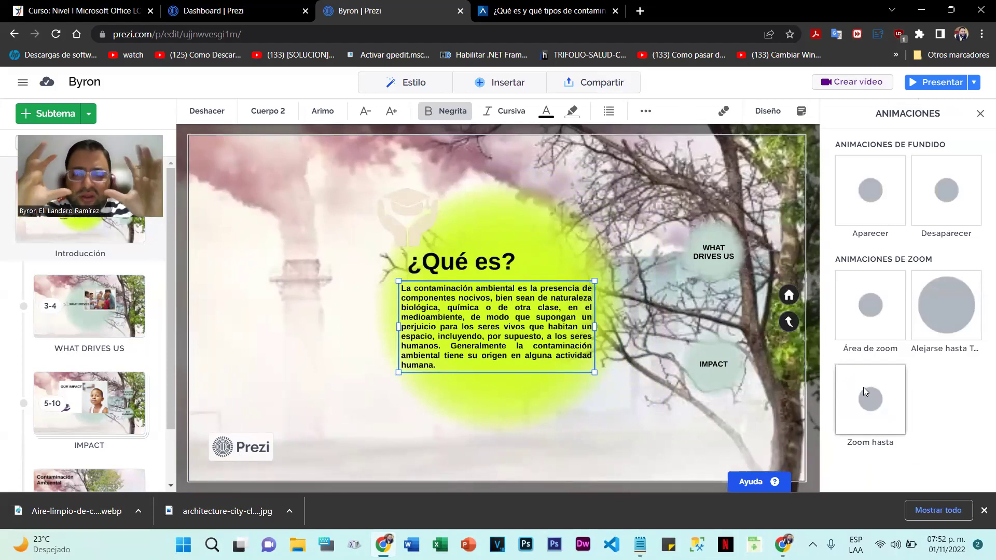
pyautogui.click(855, 398)
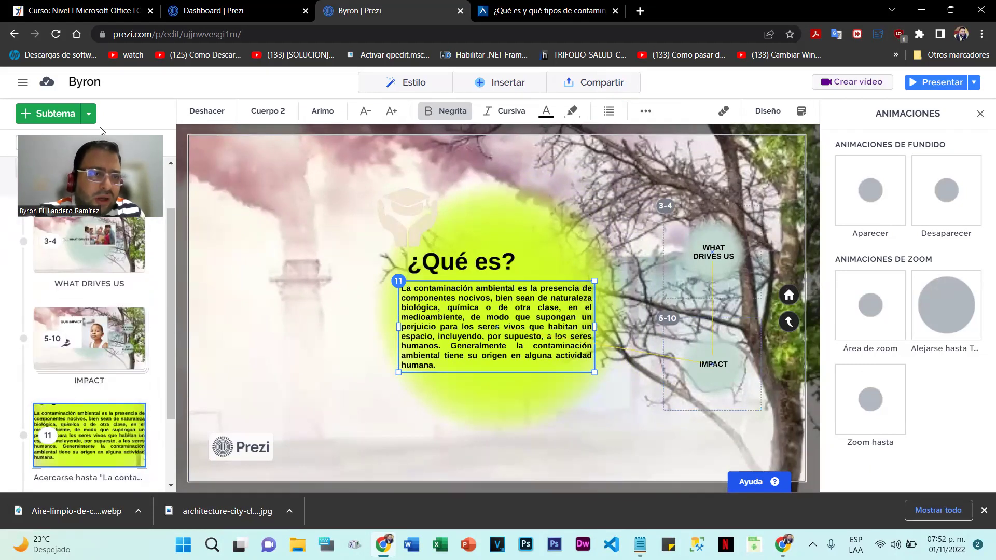
pyautogui.moveTo(111, 391); pyautogui.dragTo(91, 272)
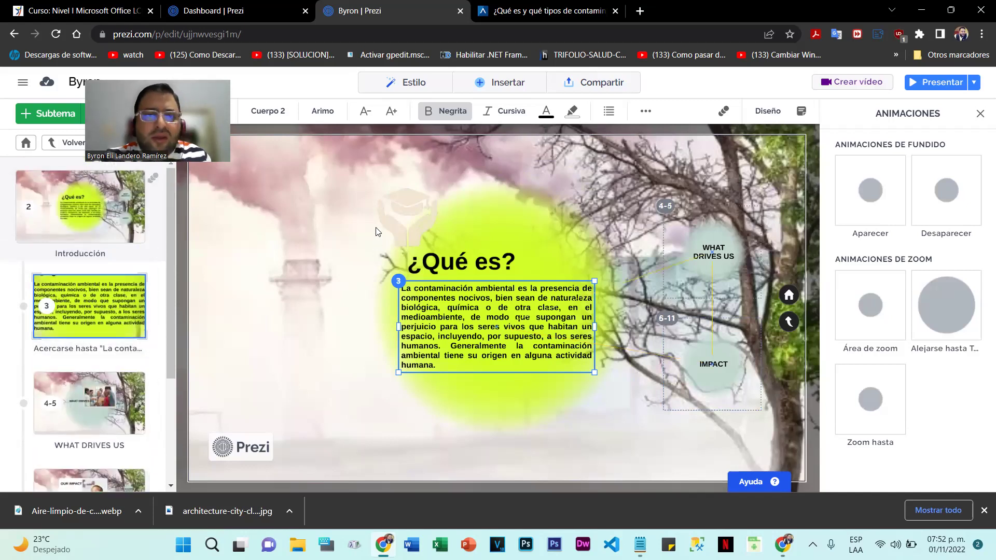
# Present from the overview to check the zoom onto the definition and the transition to WHAT DRIVES US, and exit the preview
pyautogui.click(943, 82)
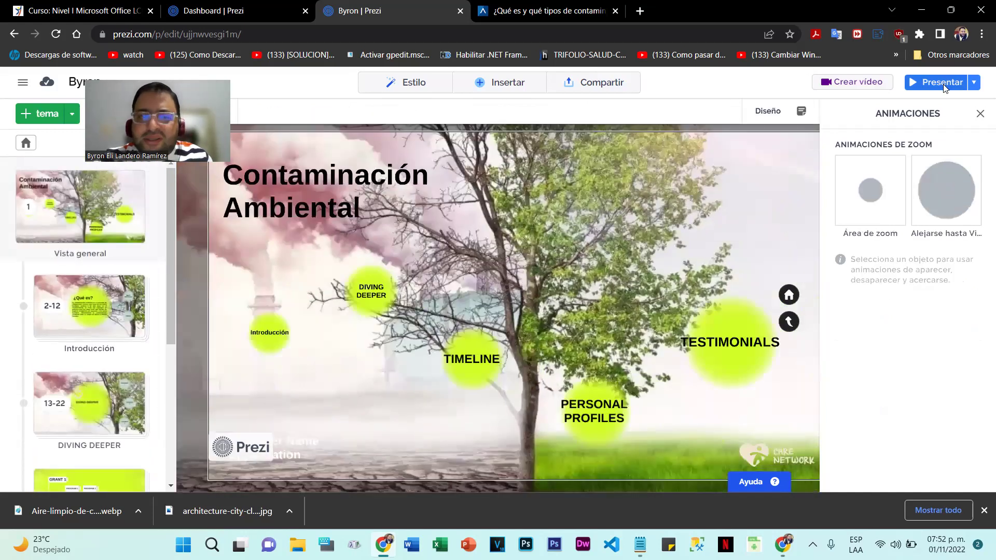
pyautogui.click(547, 485)
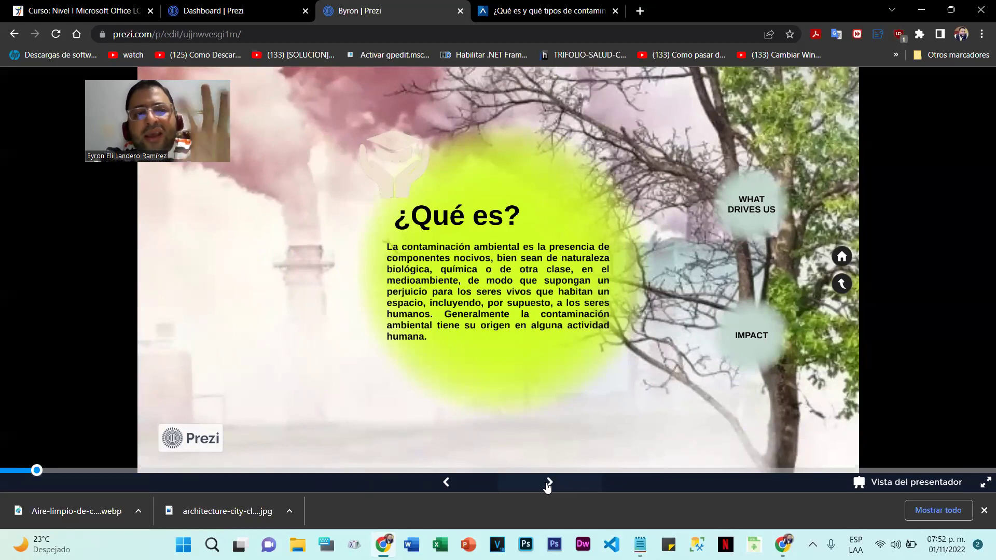
pyautogui.click(550, 483)
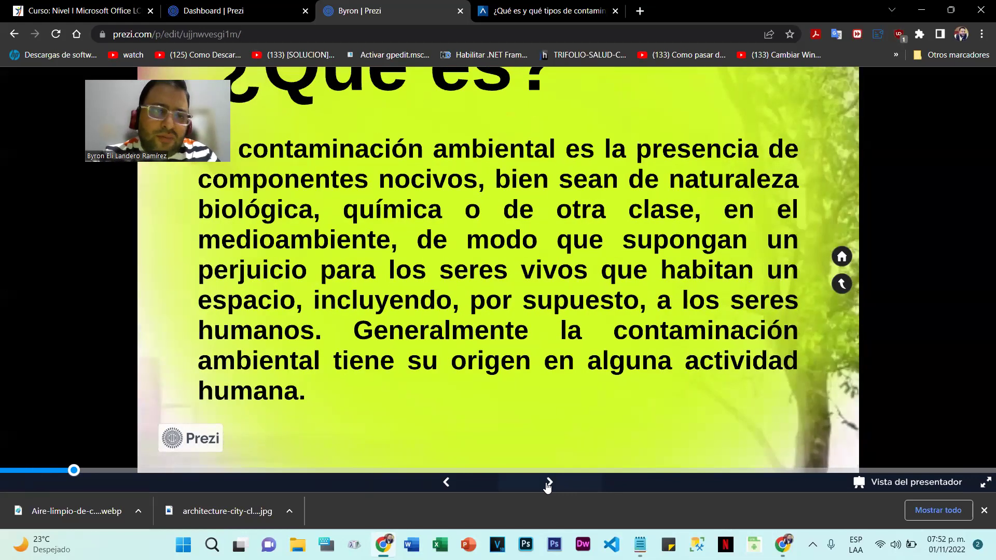
pyautogui.click(549, 482)
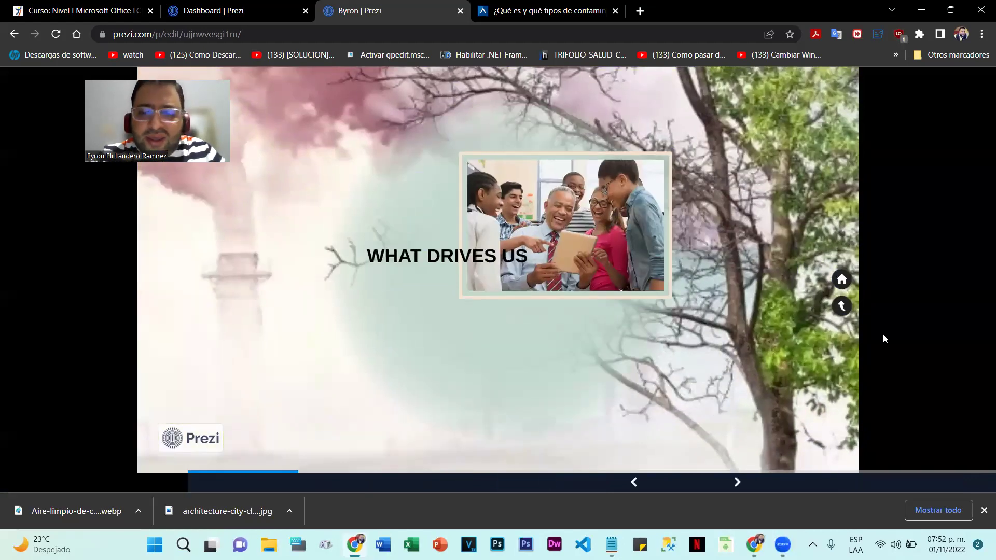
pyautogui.press('Escape')
pyautogui.press('Left')
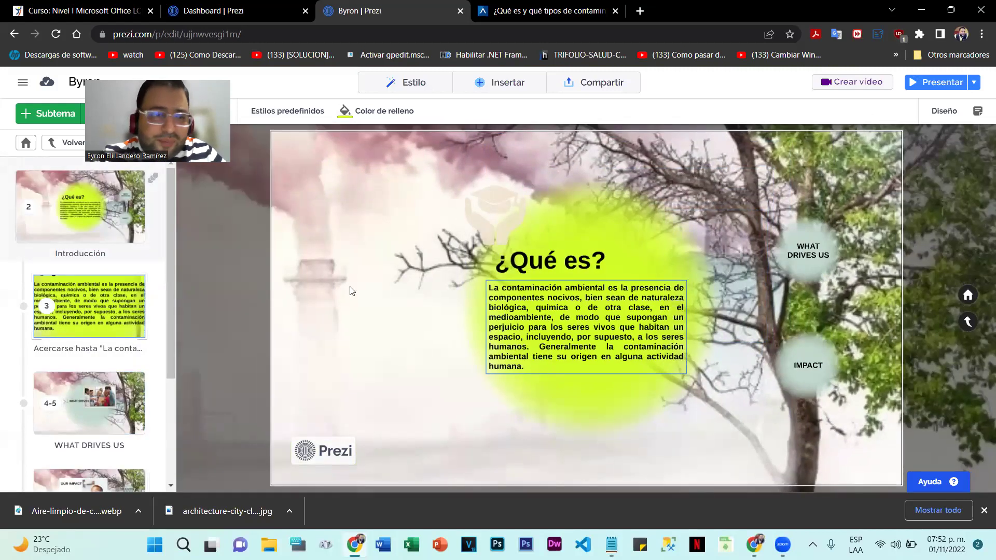
# Review the zoomed definition view and the WHAT DRIVES US subtopic, and go back to the Introducción topic
pyautogui.click(102, 310)
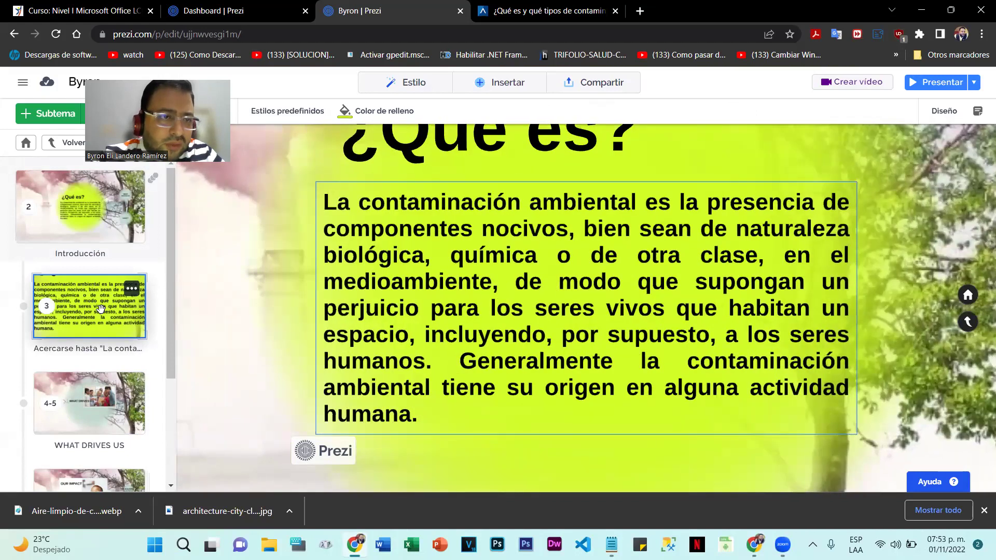
pyautogui.click(85, 415)
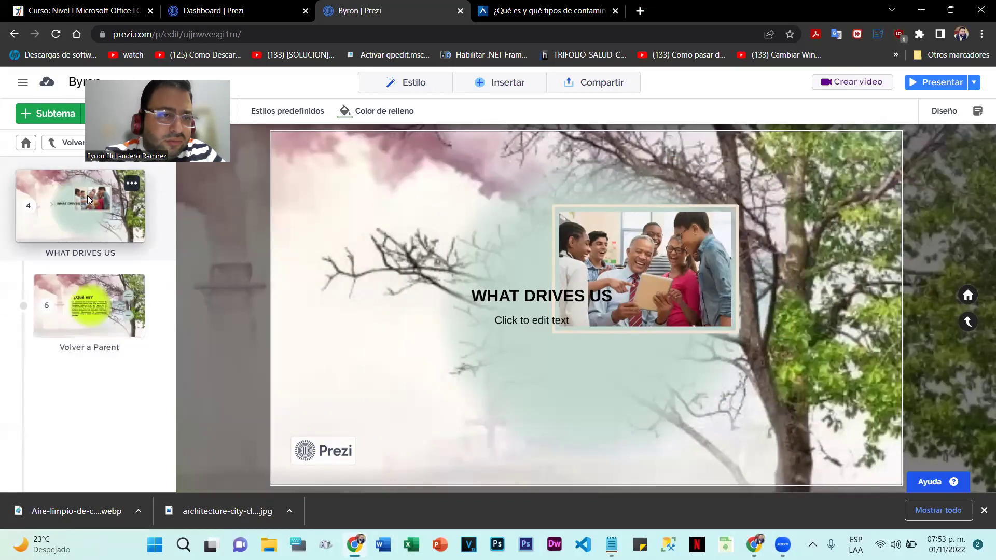
pyautogui.click(56, 295)
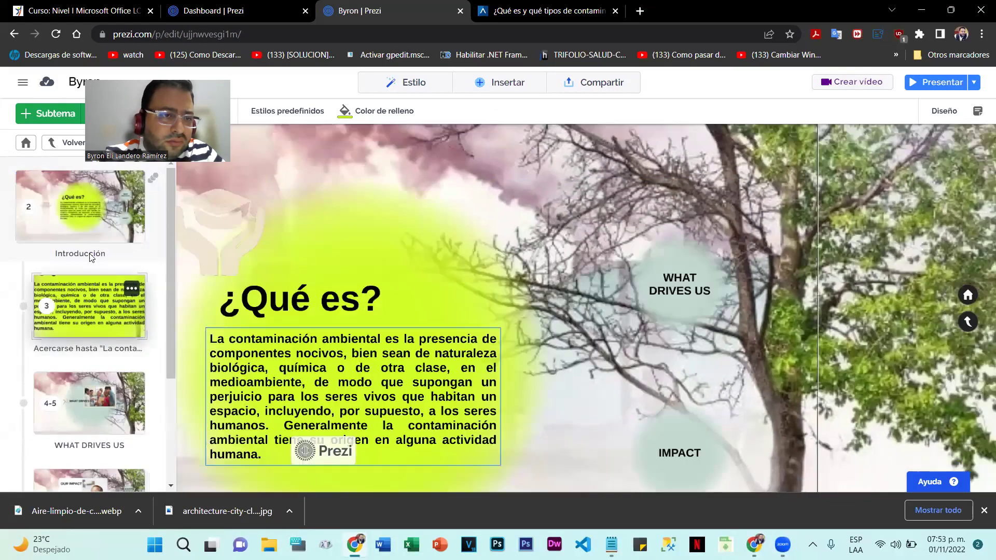
# Check the actions offered for the Introducción topic and for its zoom animation on the definition paragraph
pyautogui.click(89, 218)
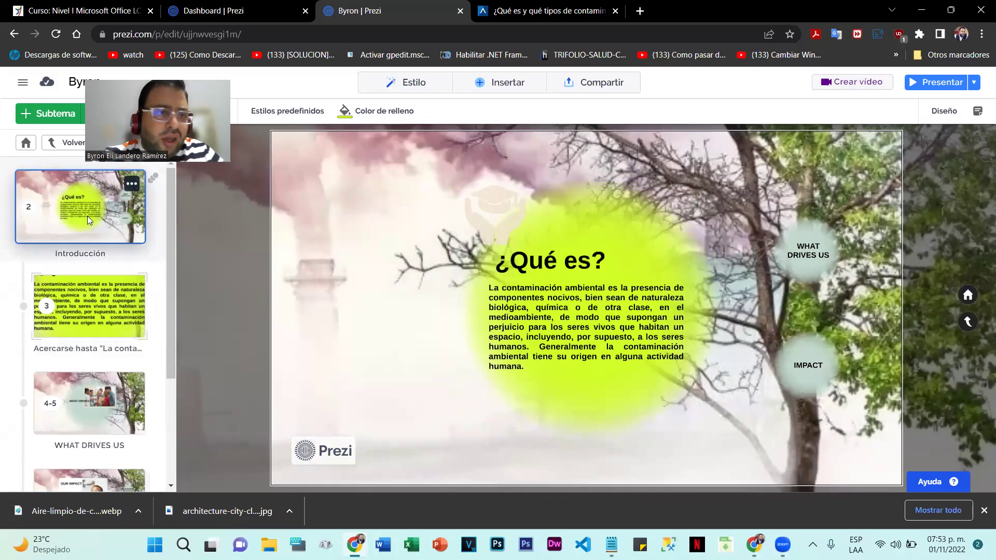
pyautogui.click(131, 183)
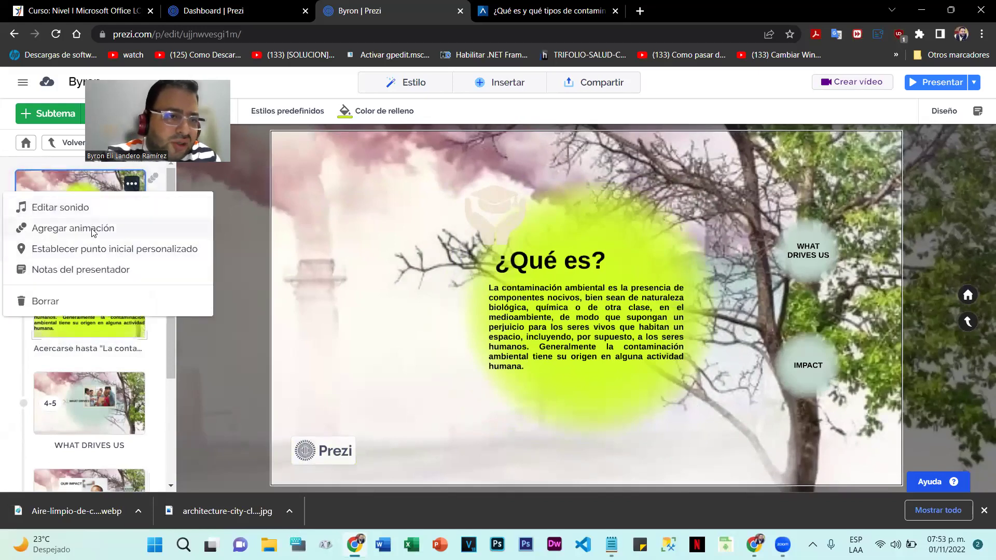
pyautogui.click(134, 184)
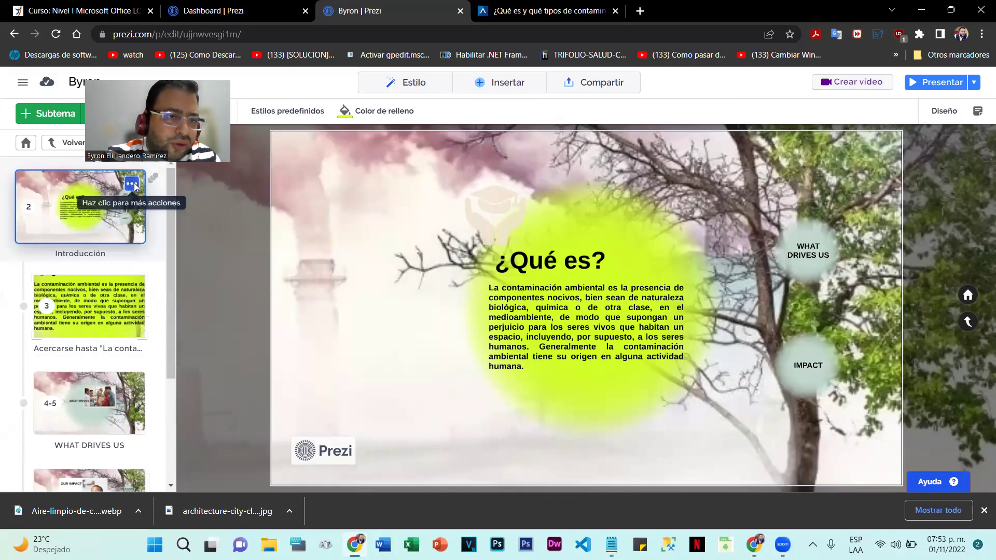
pyautogui.click(133, 184)
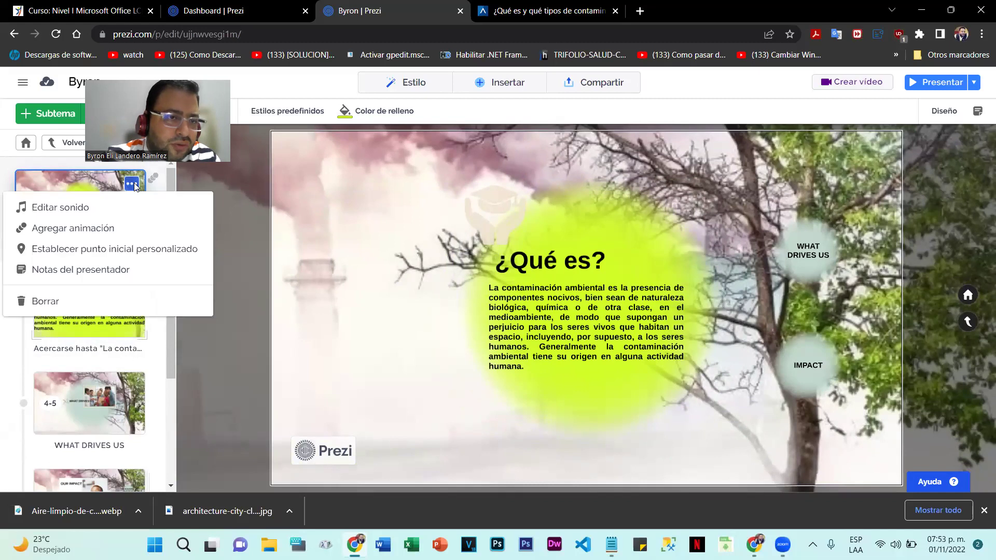
pyautogui.click(242, 365)
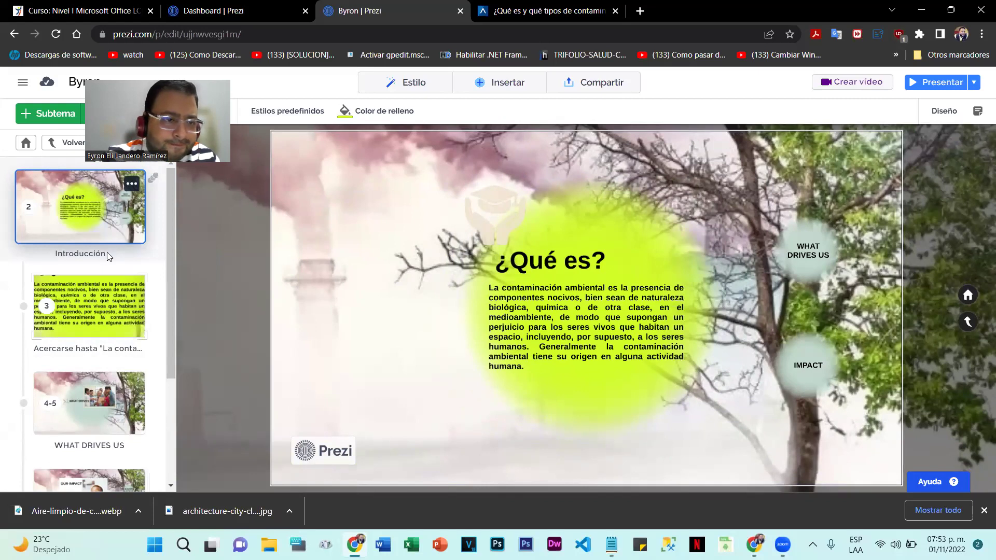
pyautogui.scroll(-1, 118, 283)
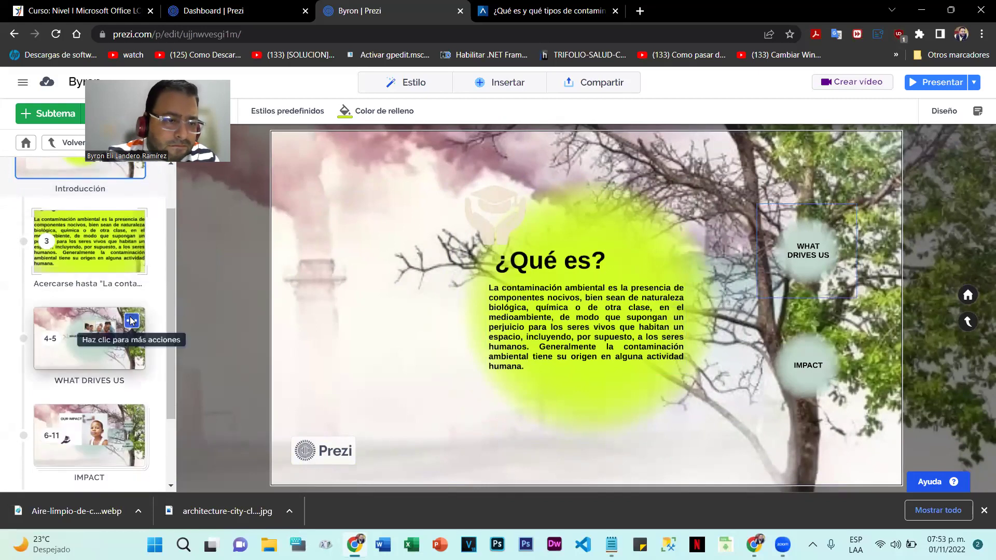
pyautogui.scroll(1, 130, 319)
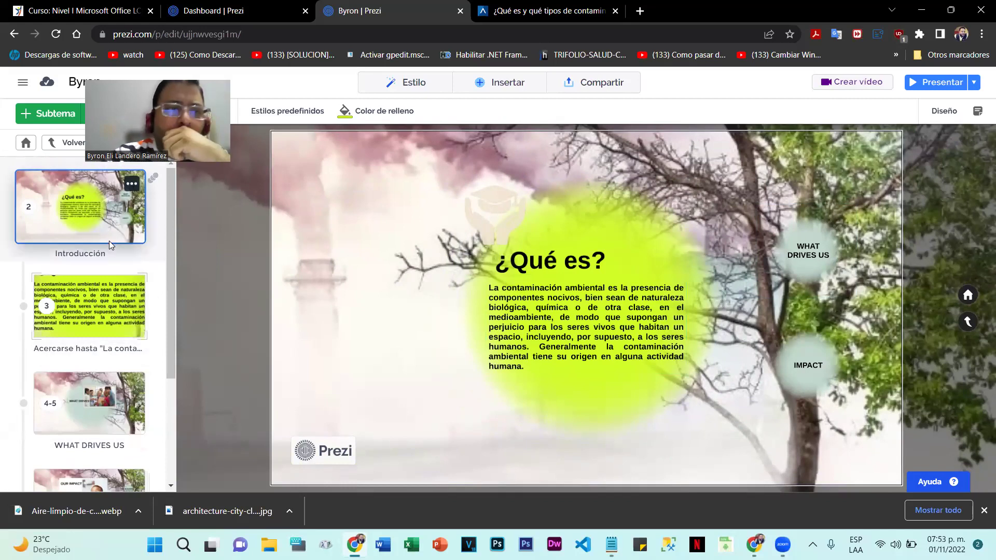
pyautogui.rightClick(80, 206)
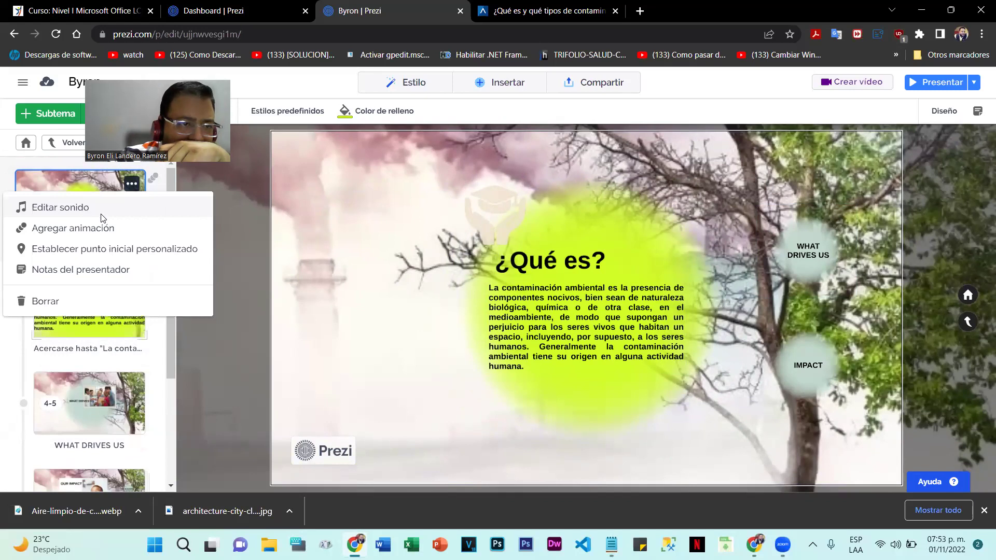
pyautogui.click(605, 360)
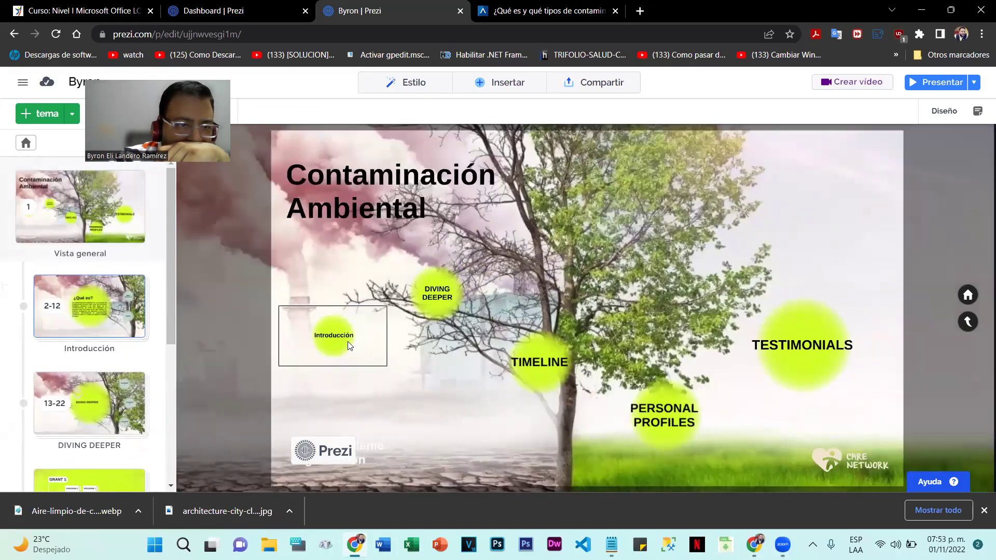
pyautogui.click(363, 363)
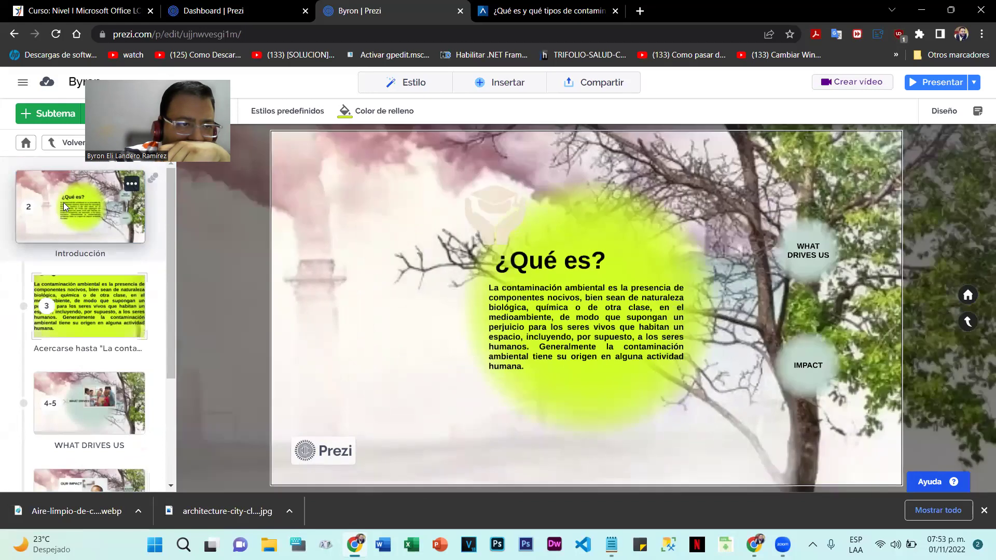
pyautogui.rightClick(63, 203)
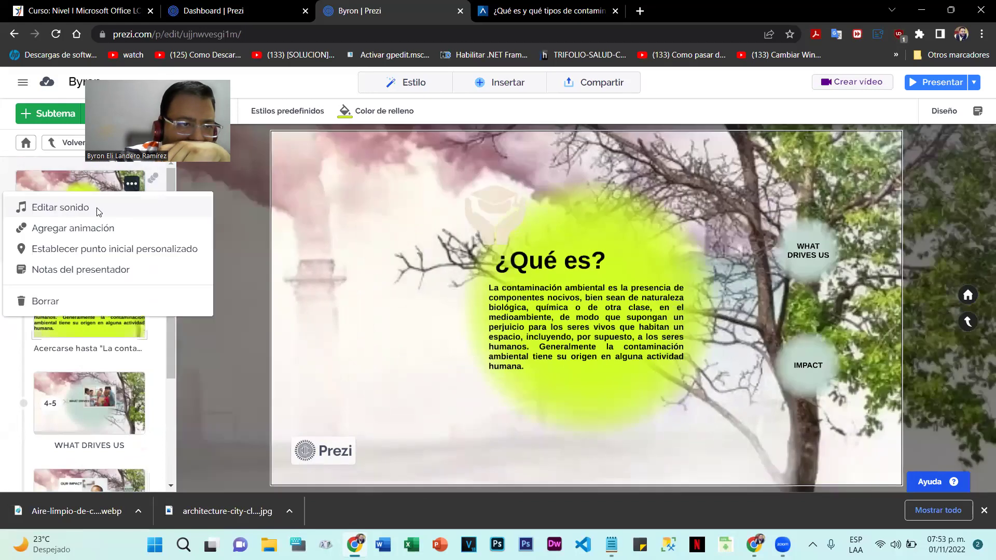
pyautogui.click(174, 351)
pyautogui.click(130, 289)
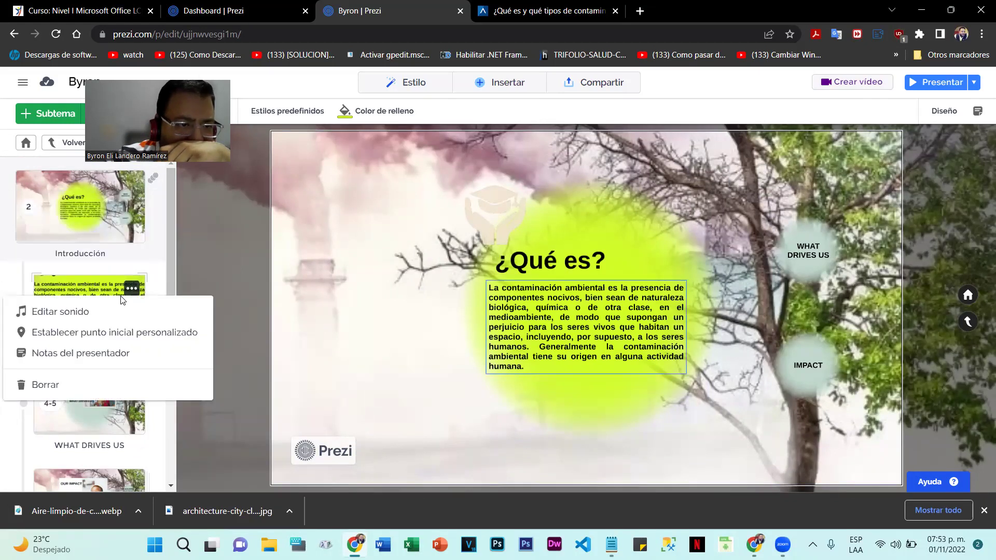
pyautogui.click(242, 261)
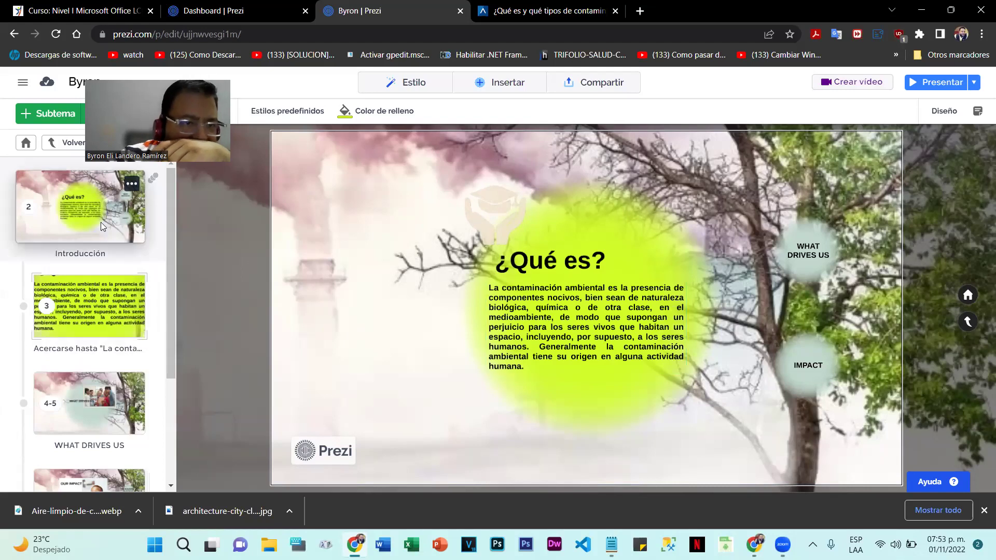
# Look through the Introducción sequence and compare the actions offered for the topic, its zoom animation and the WHAT DRIVES US subtopic
pyautogui.scroll(-2, 140, 328)
pyautogui.scroll(-2, 140, 327)
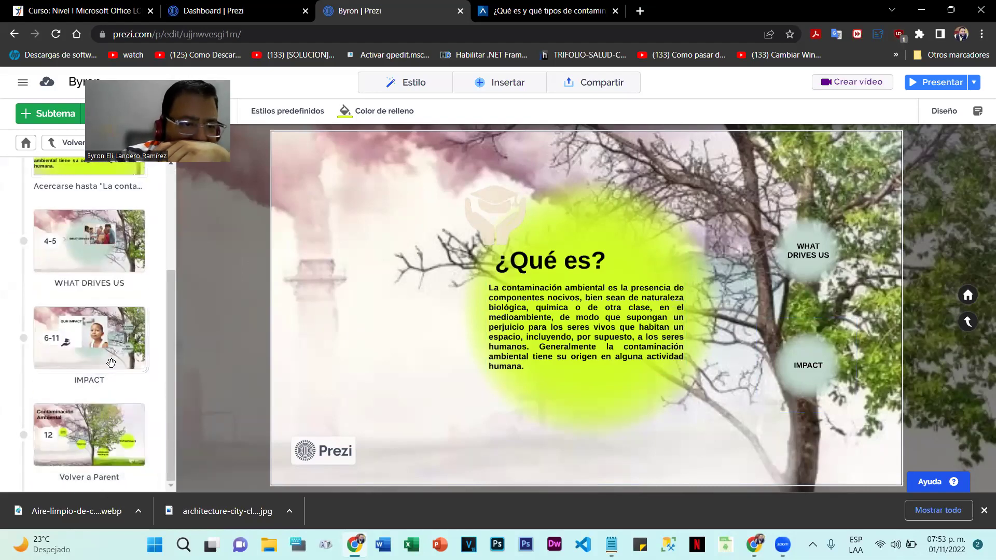
pyautogui.scroll(4, 115, 372)
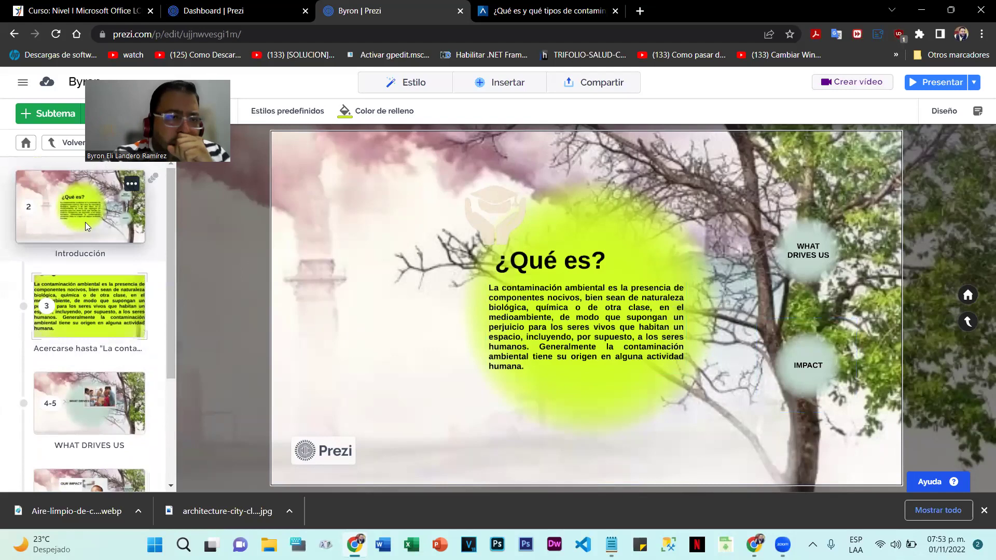
pyautogui.rightClick(112, 202)
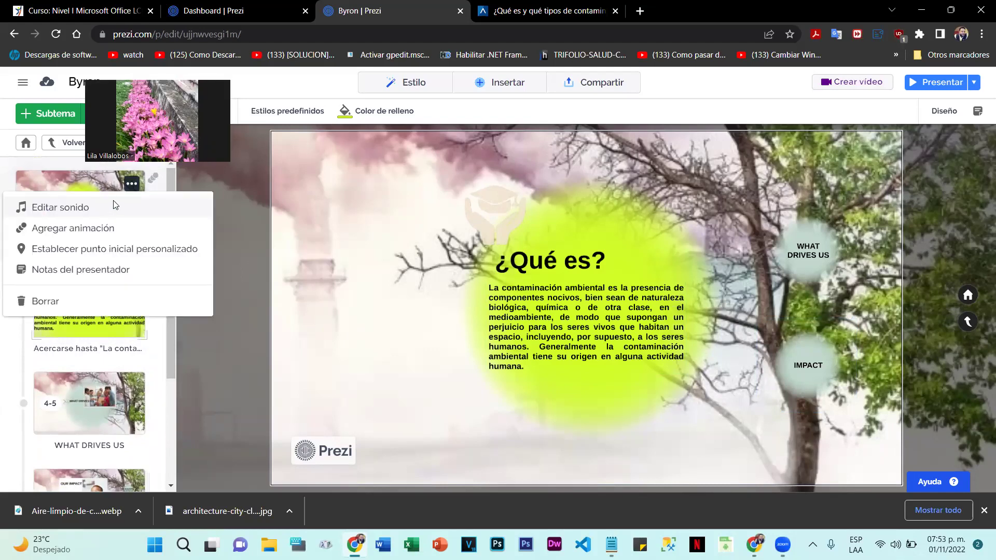
pyautogui.click(137, 186)
pyautogui.click(137, 186)
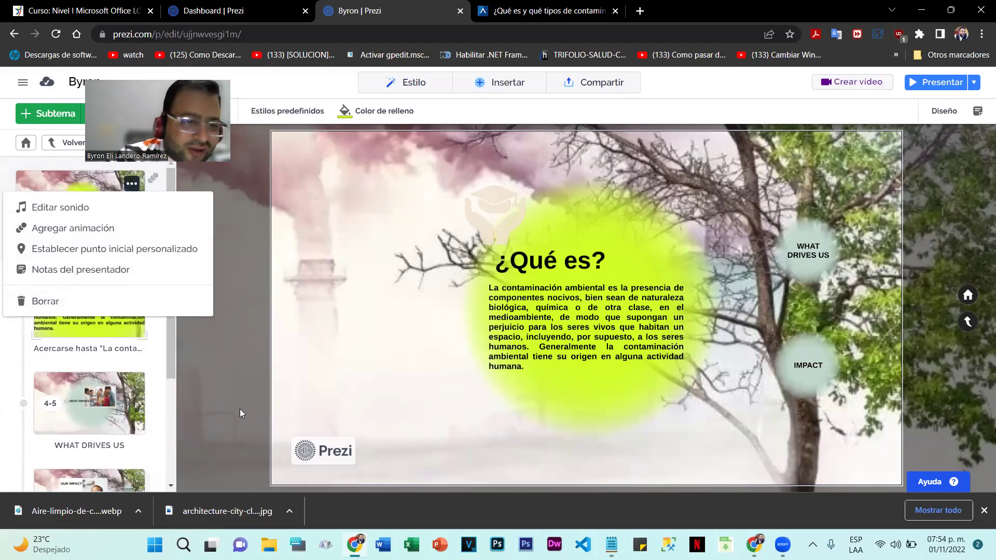
pyautogui.click(165, 340)
pyautogui.click(132, 289)
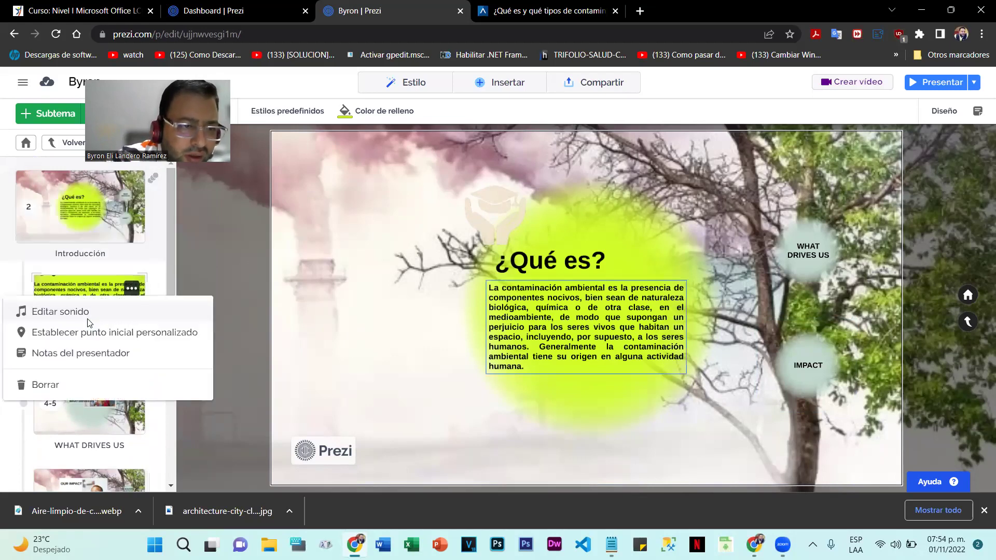
pyautogui.rightClick(79, 426)
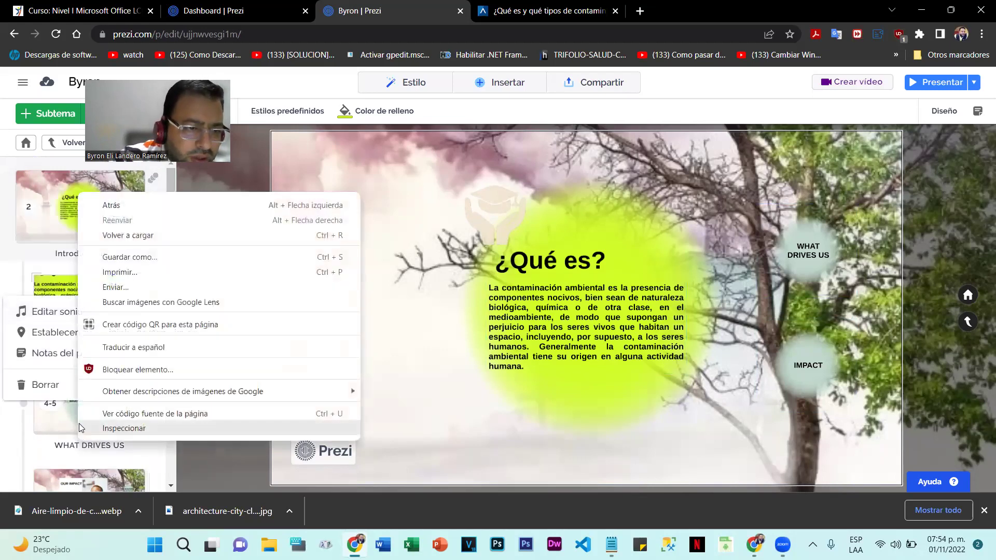
pyautogui.press('Escape')
pyautogui.click(132, 385)
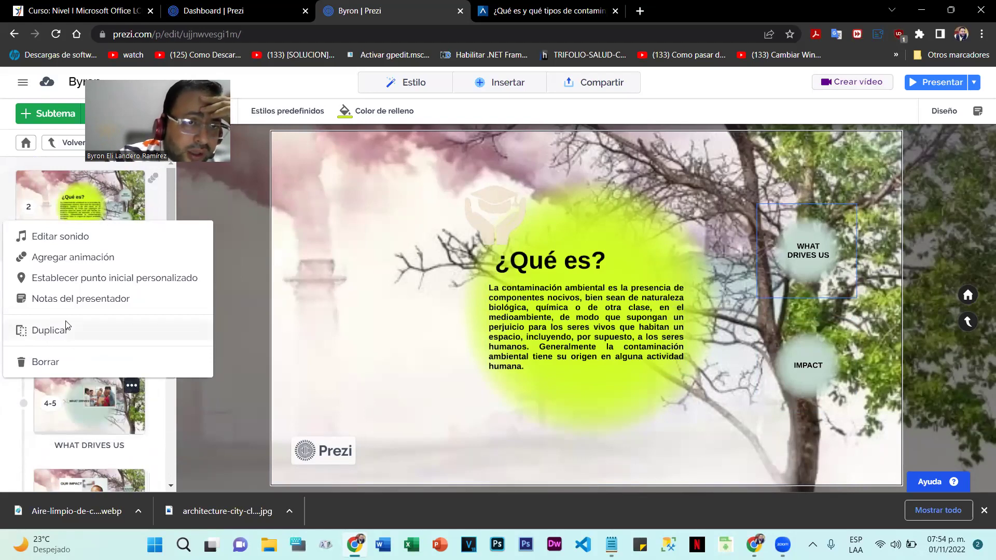
pyautogui.click(334, 345)
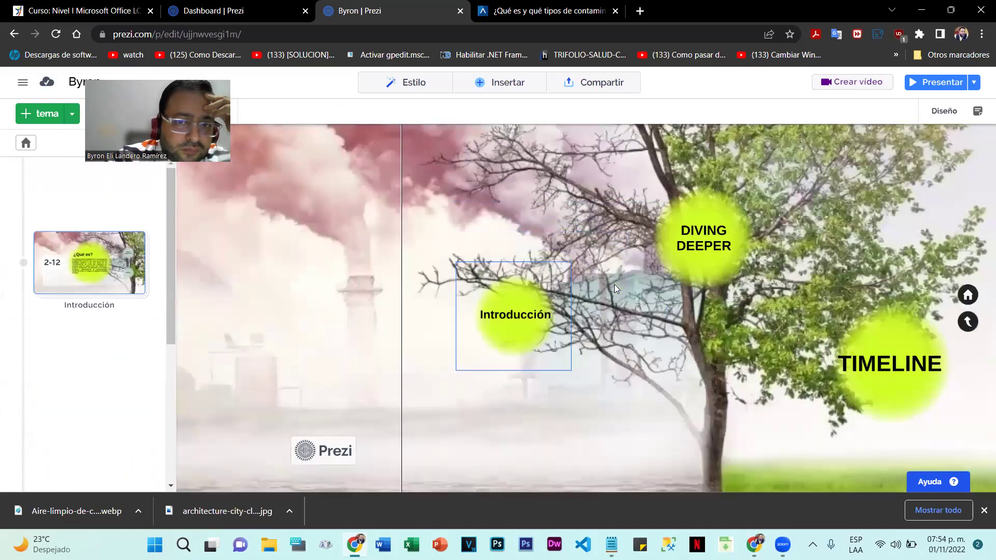
# Enter Introducción from the overview, view the definition paragraph up close, and return to the full topic view
pyautogui.click(614, 284)
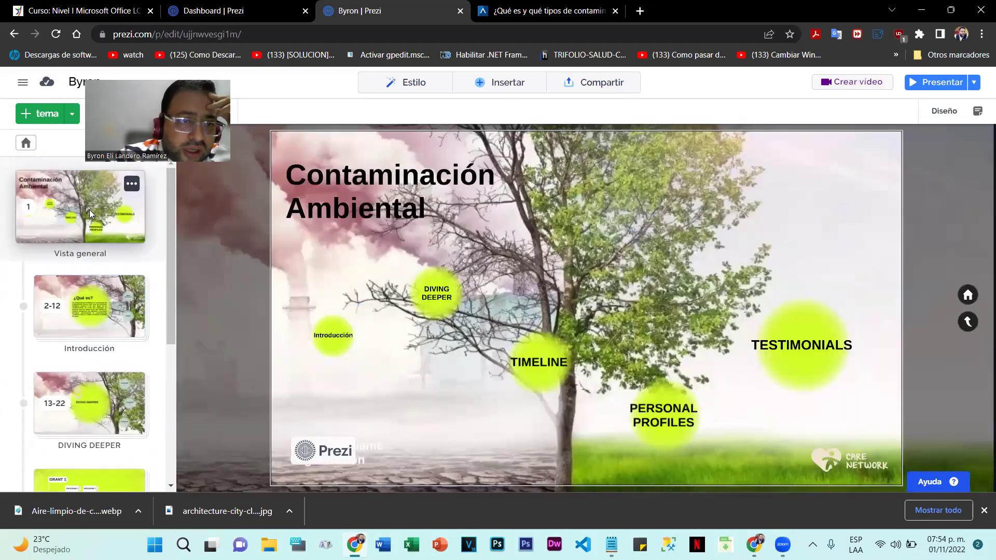
pyautogui.click(353, 350)
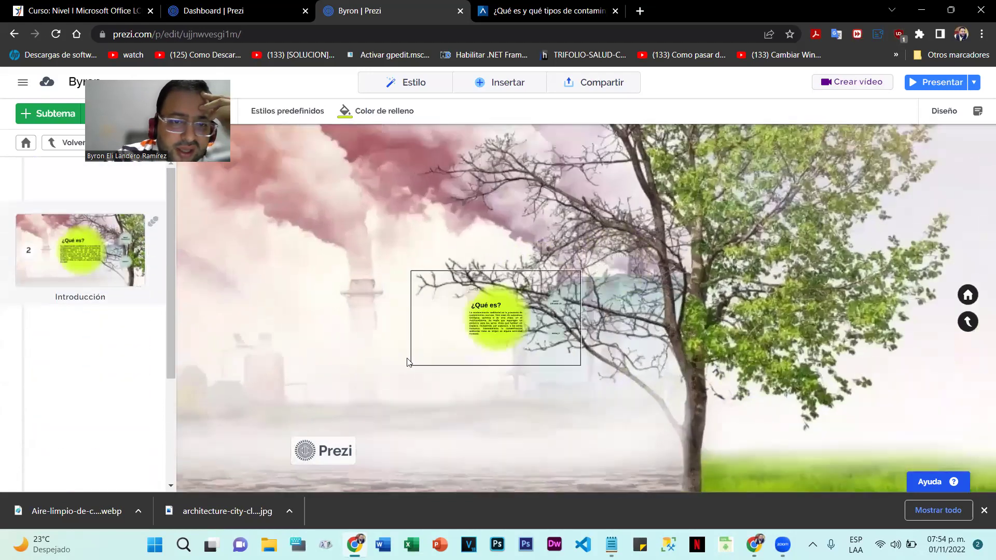
pyautogui.click(407, 362)
pyautogui.click(628, 346)
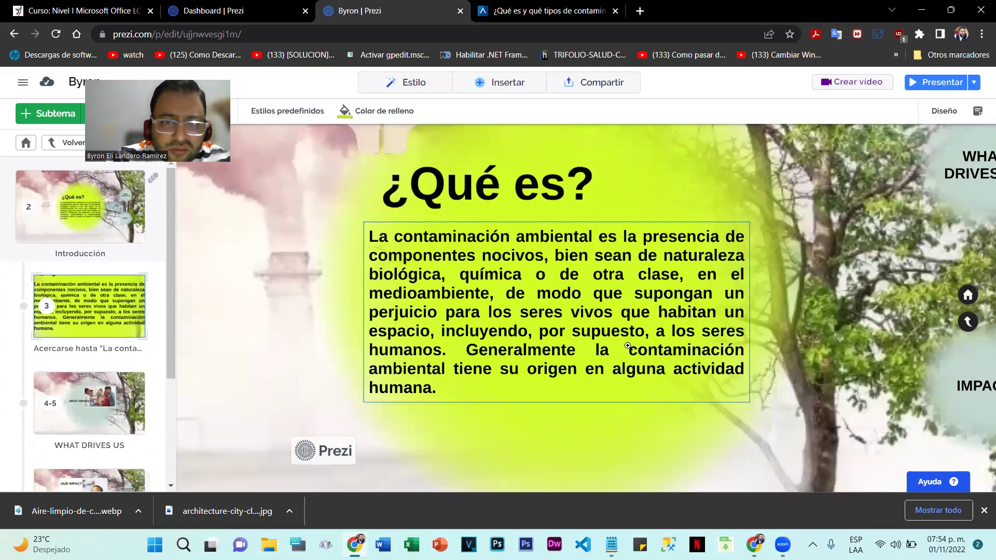
pyautogui.scroll(2, 628, 345)
pyautogui.scroll(-2, 627, 345)
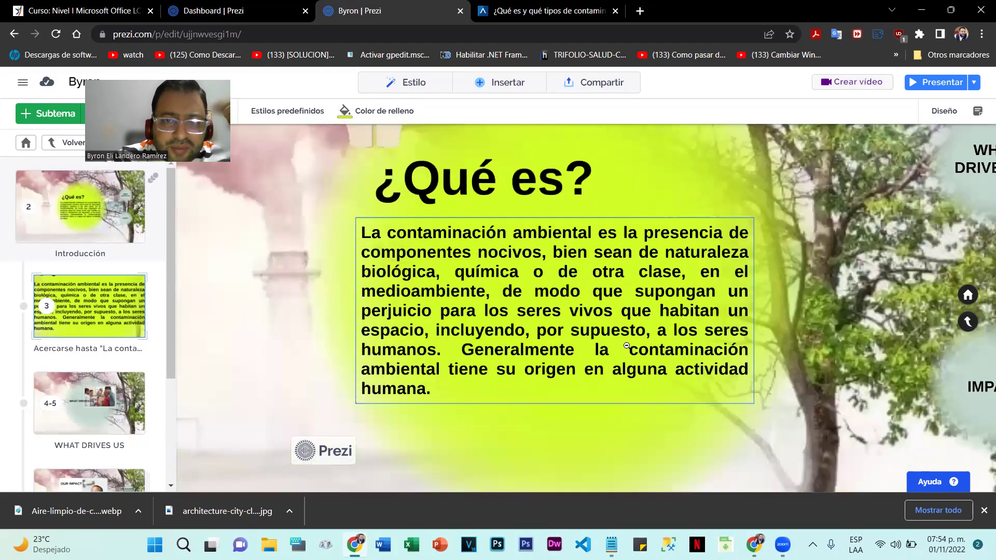
pyautogui.click(626, 346)
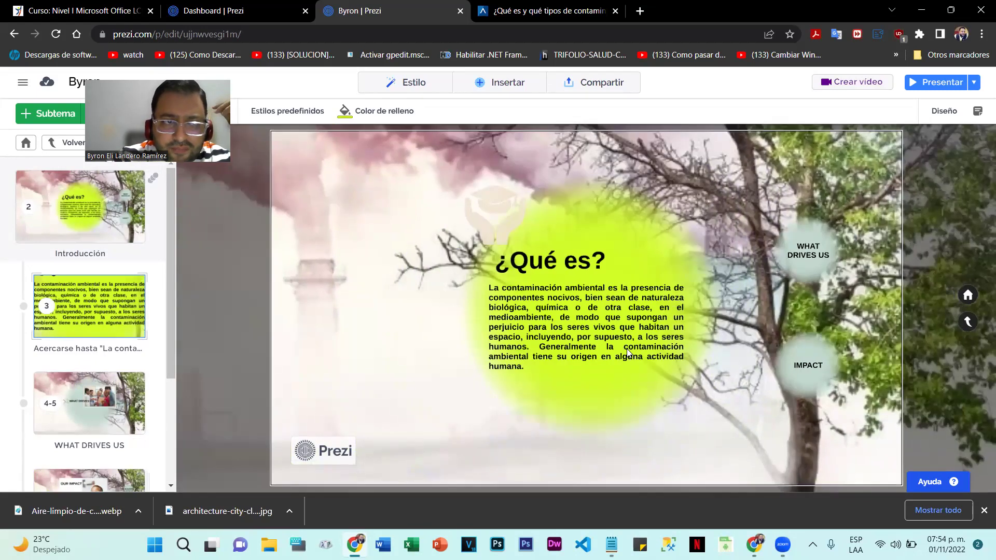
# View the WHAT DRIVES US subtopic, return to Introducción and recheck the actions offered for that topic
pyautogui.click(830, 257)
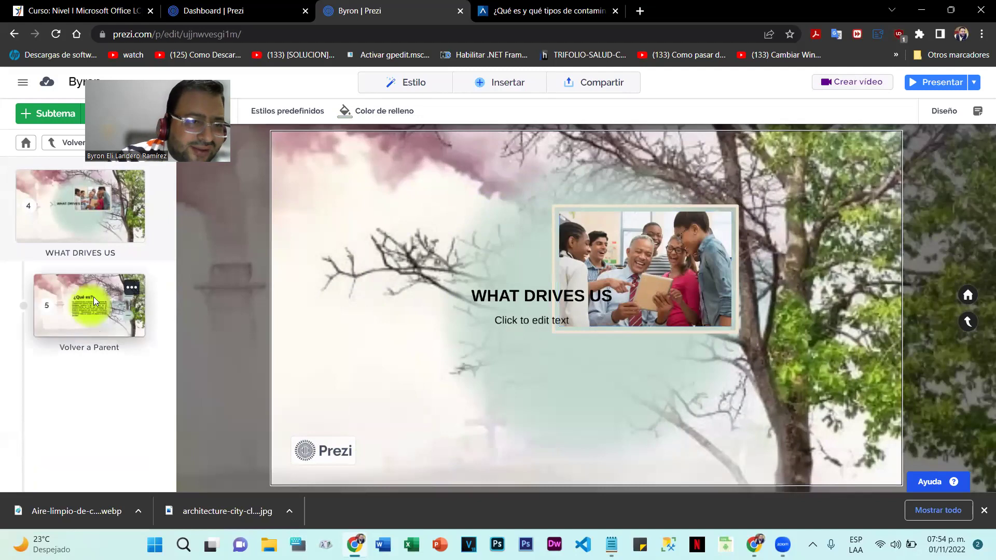
pyautogui.moveTo(102, 320); pyautogui.dragTo(85, 301)
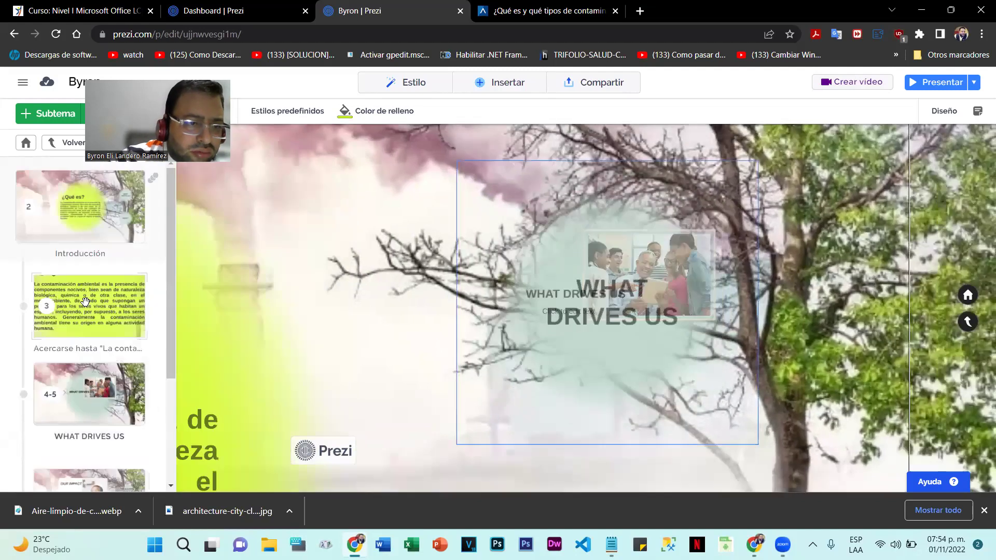
pyautogui.click(123, 216)
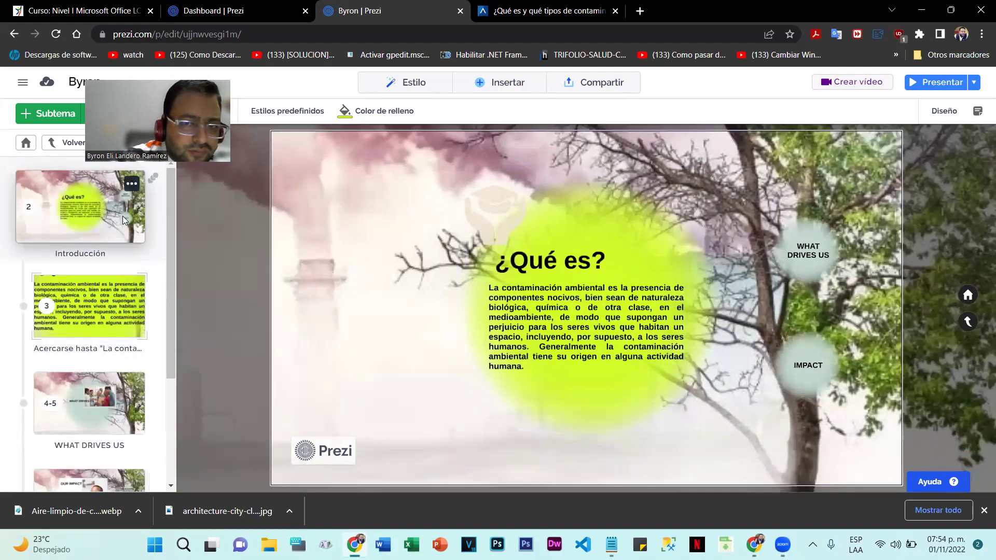
pyautogui.rightClick(124, 219)
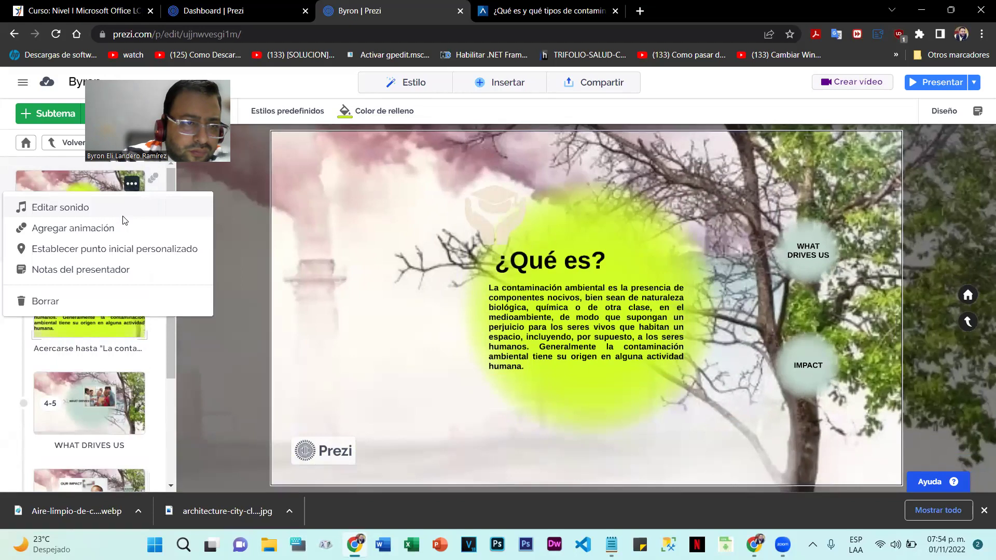
pyautogui.click(341, 316)
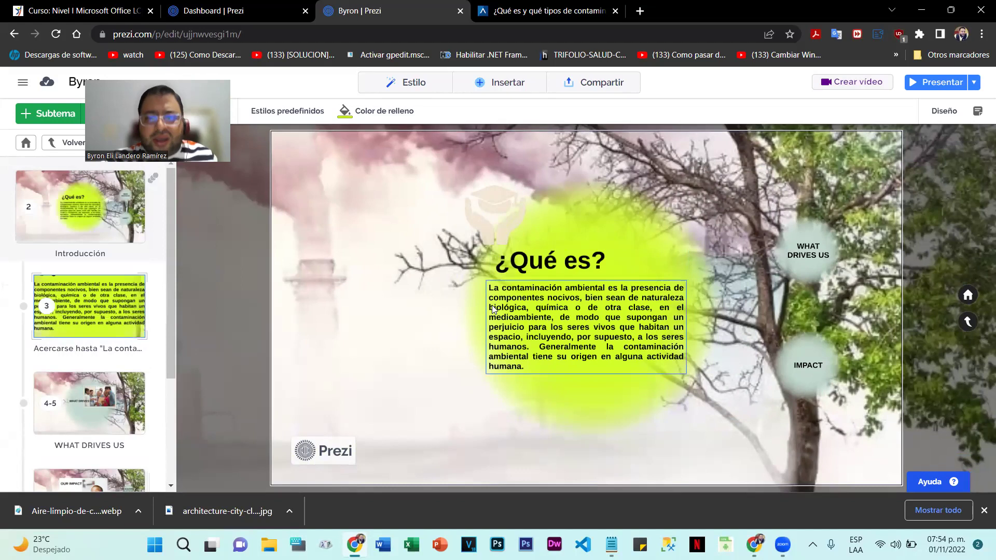
# Walk from the overview through Introducción to WHAT DRIVES US and back to the Introducción topic
pyautogui.scroll(-3, 493, 305)
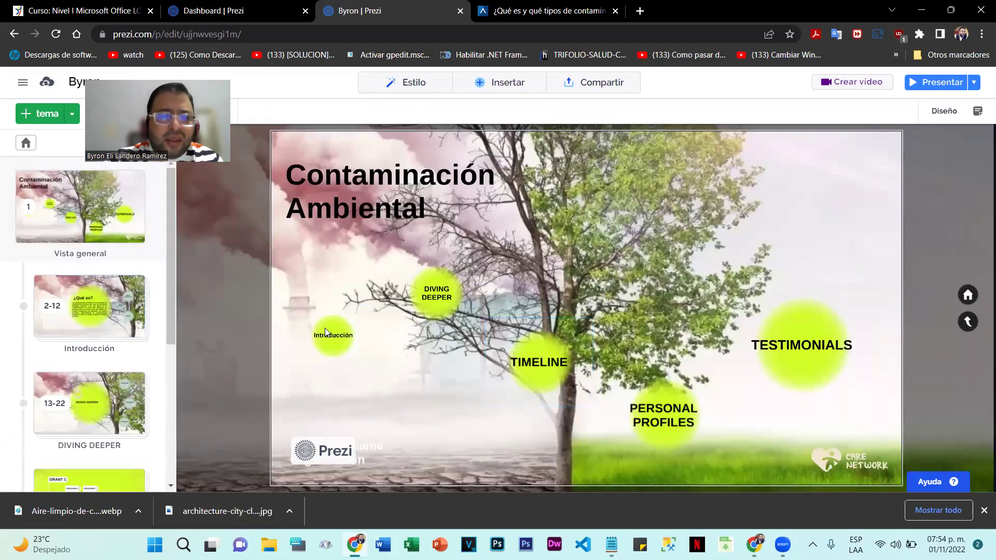
pyautogui.click(345, 350)
pyautogui.click(381, 331)
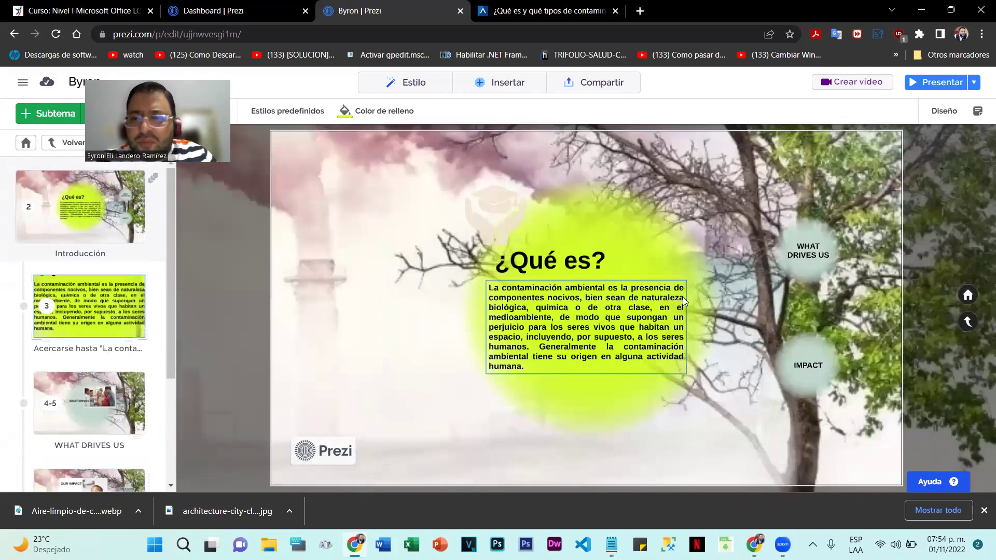
pyautogui.click(814, 255)
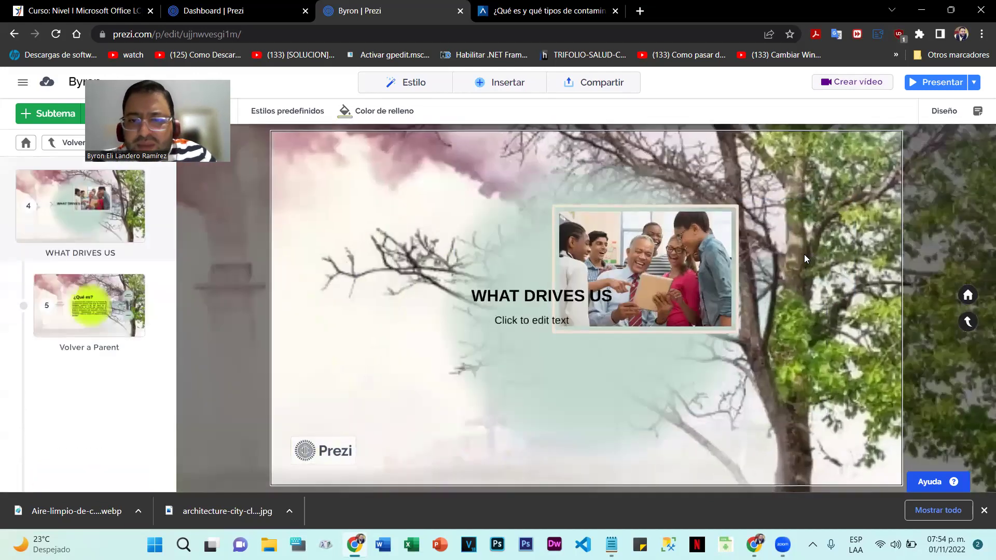
pyautogui.click(804, 254)
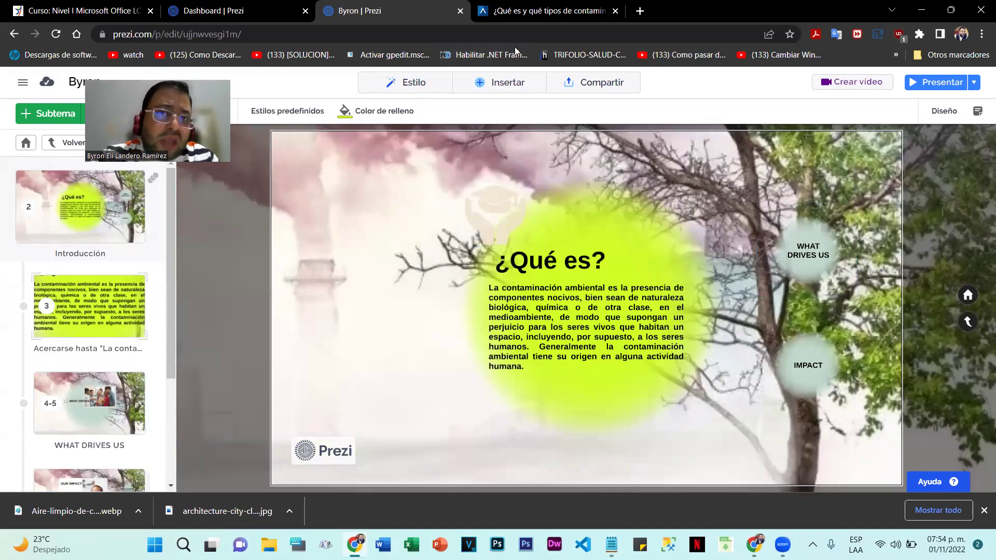
# Find the section on water deterioration in the BBVA pollution article and copy its heading "El deterioro del agua"
pyautogui.click(524, 12)
pyautogui.scroll(-6, 622, 343)
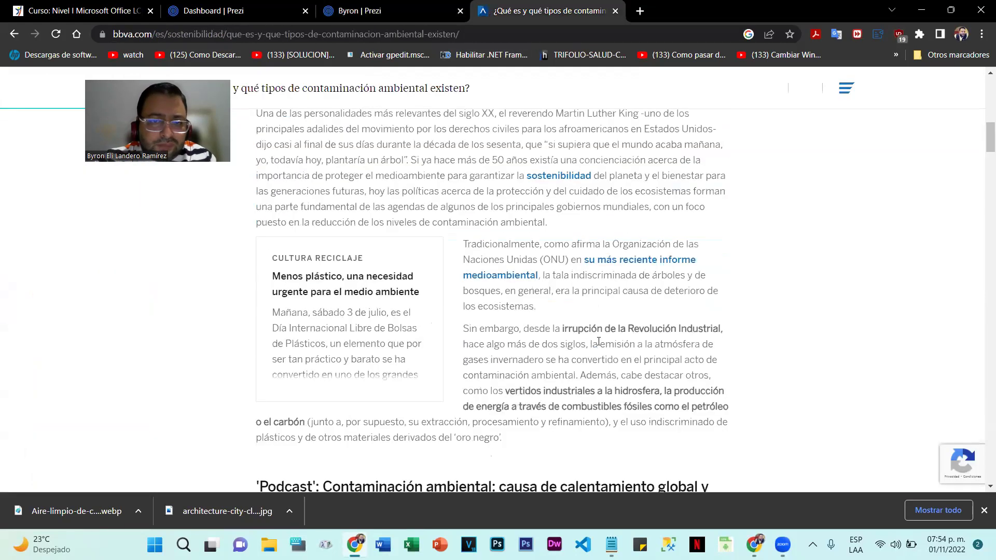
pyautogui.scroll(-10, 597, 343)
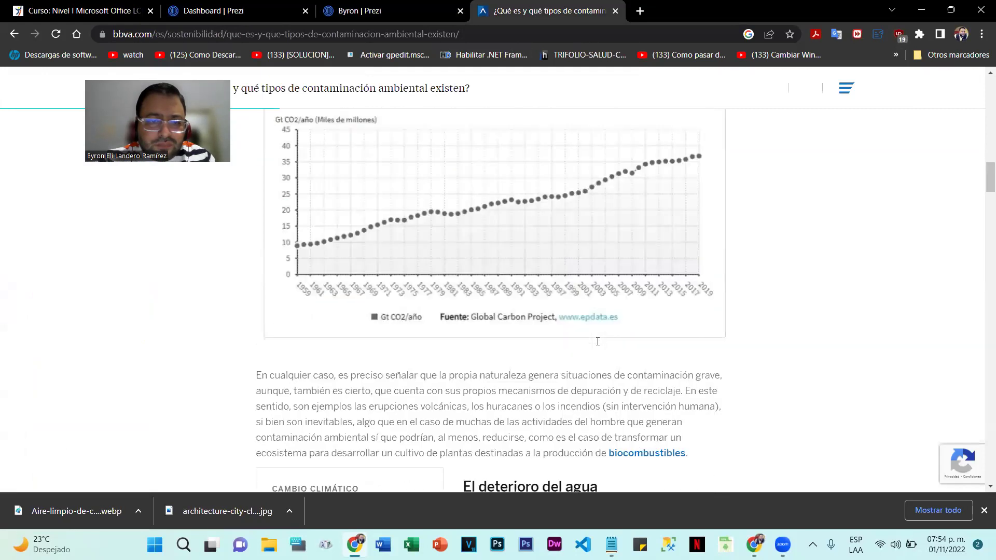
pyautogui.scroll(-15, 597, 341)
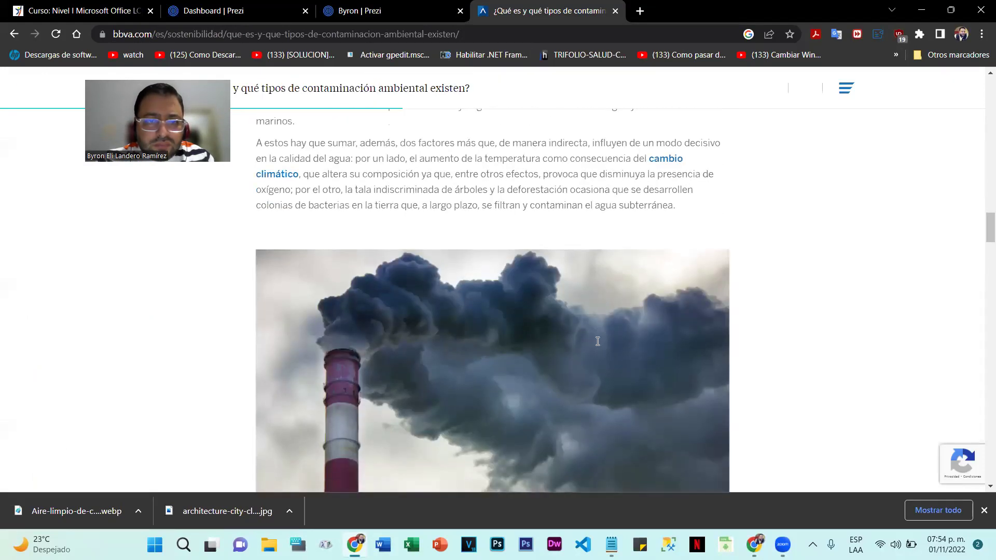
pyautogui.scroll(1, 598, 341)
pyautogui.scroll(5, 598, 327)
pyautogui.moveTo(465, 156); pyautogui.dragTo(598, 158)
pyautogui.hotkey('ctrl', 'c')
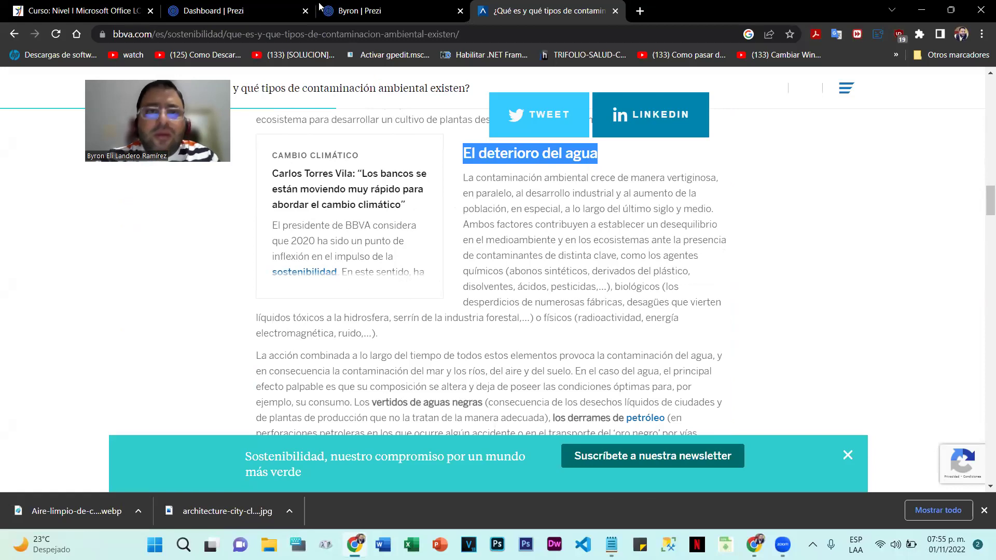
# In the Prezi editor, replace the WHAT DRIVES US subtopic title in Introducción with the copied "El deterioro del agua"
pyautogui.click(350, 7)
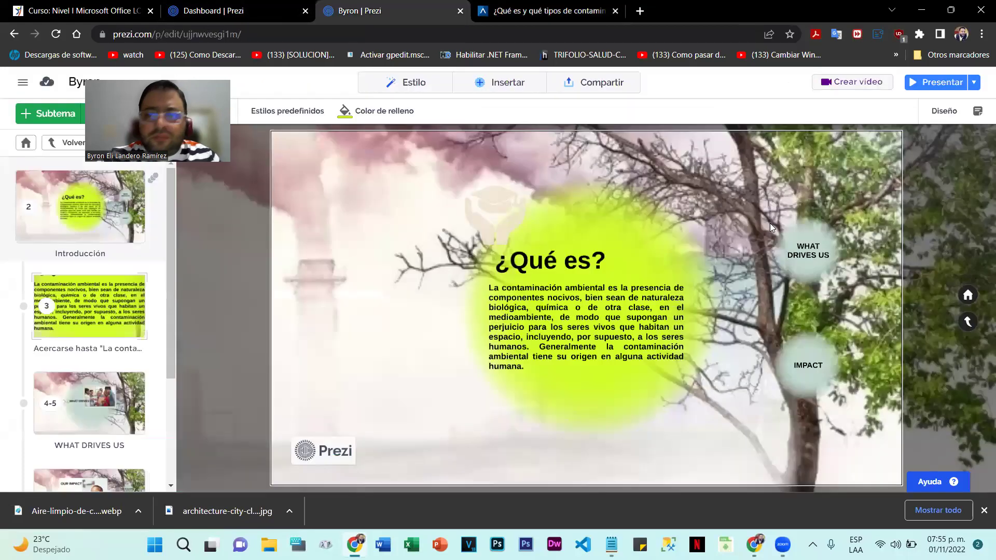
pyautogui.click(802, 241)
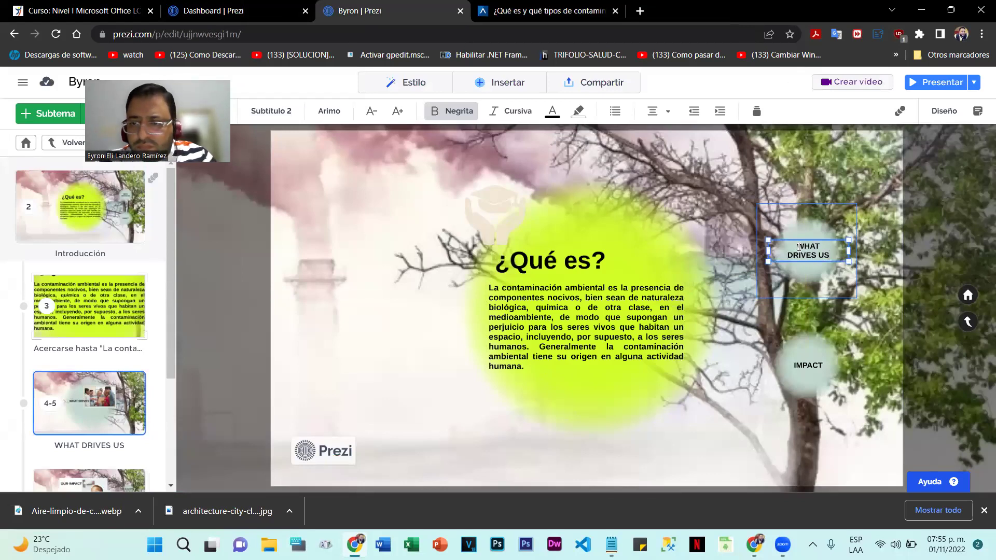
pyautogui.hotkey('ctrl', 'v')
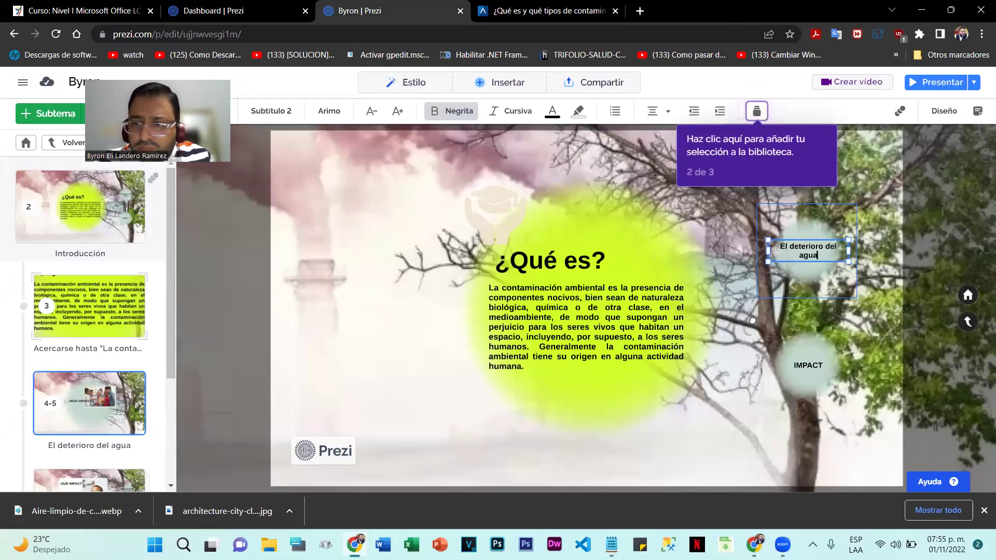
pyautogui.click(863, 249)
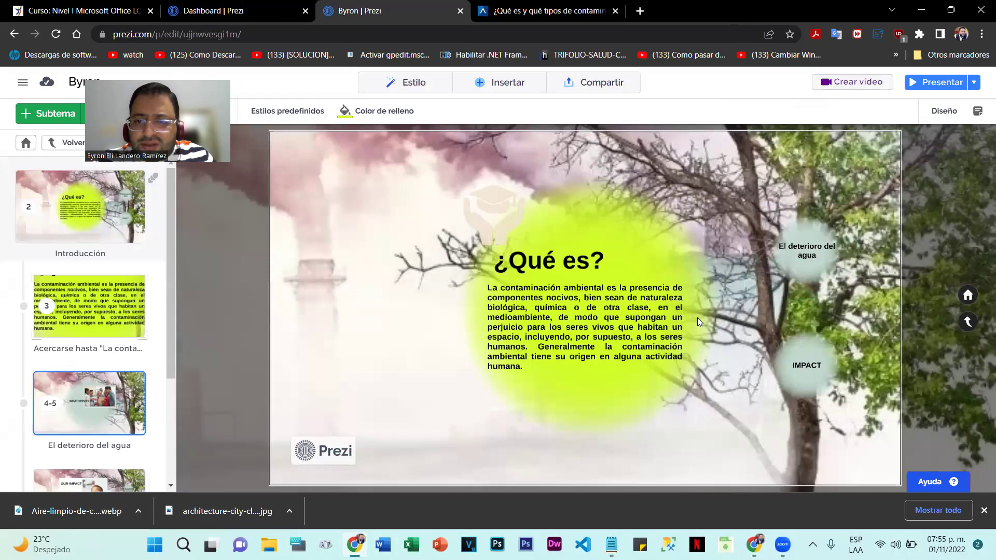
# Return from Introducción to the overview and examine the numbered path linking the main topics up to TESTIMONIALS
pyautogui.click(599, 360)
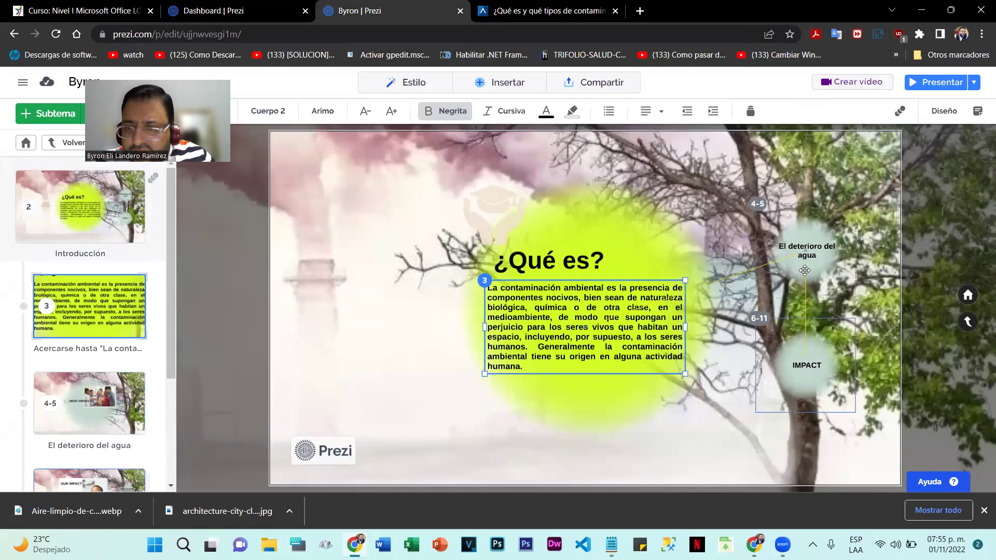
pyautogui.click(515, 286)
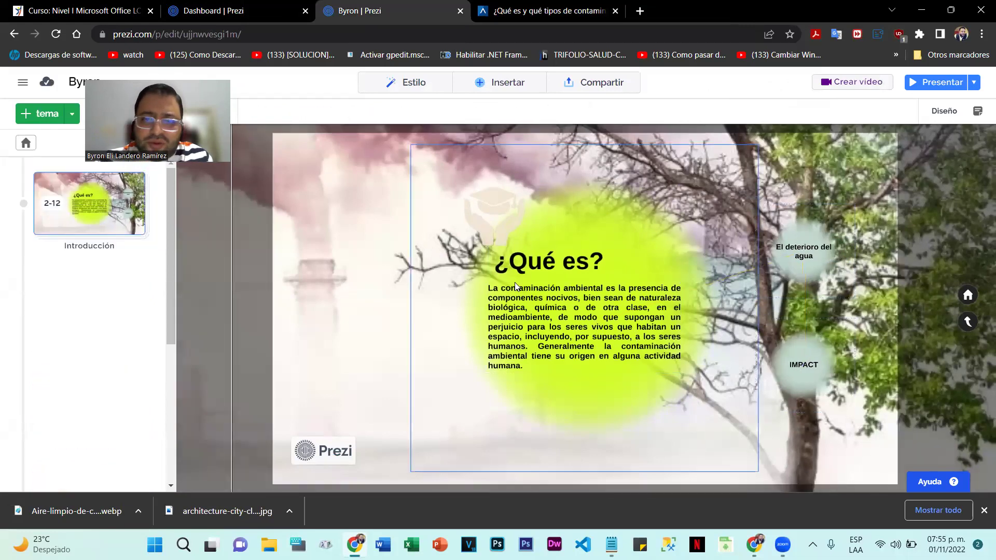
pyautogui.click(515, 284)
pyautogui.moveTo(550, 367); pyautogui.dragTo(533, 351)
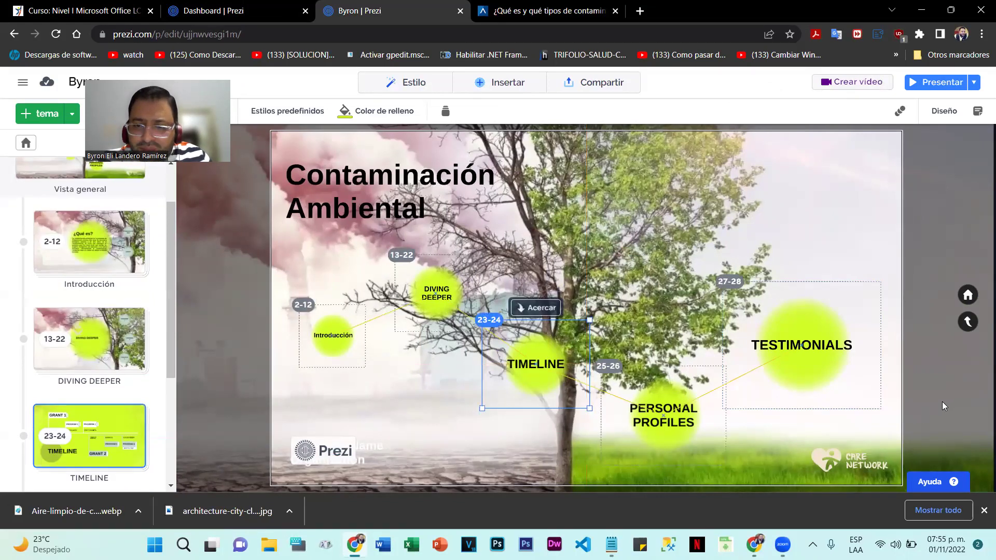
pyautogui.scroll(3, 942, 407)
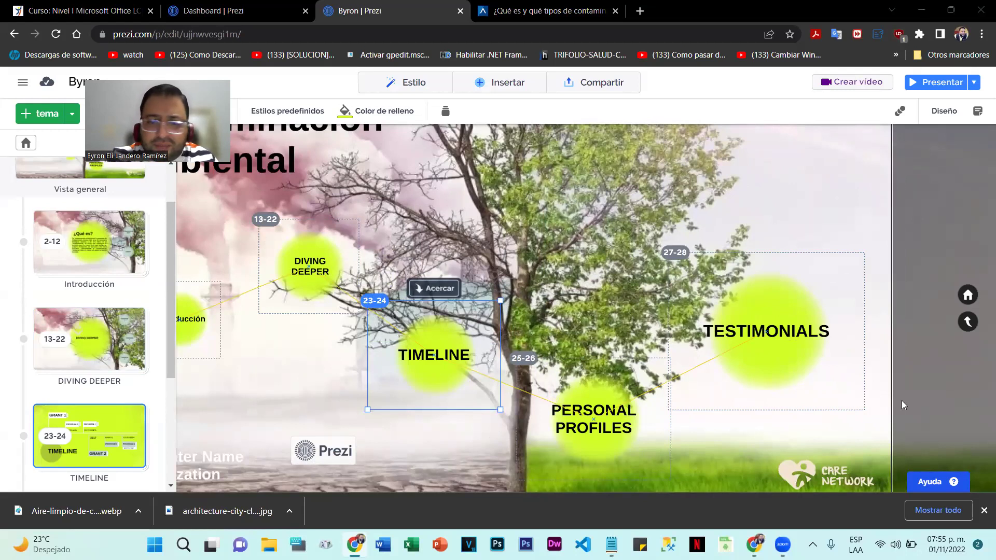
pyautogui.hscroll(-5, 284, 389)
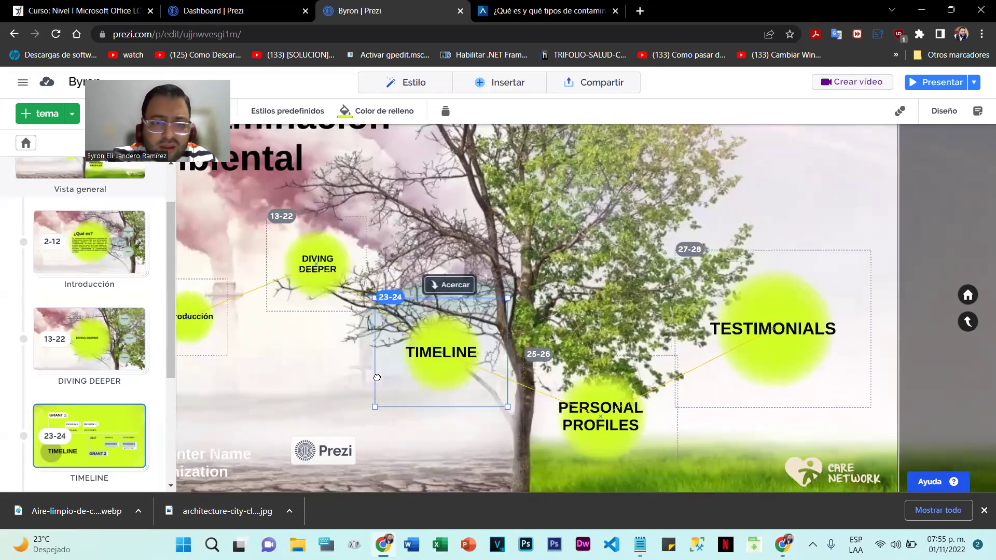
pyautogui.hscroll(4, 319, 381)
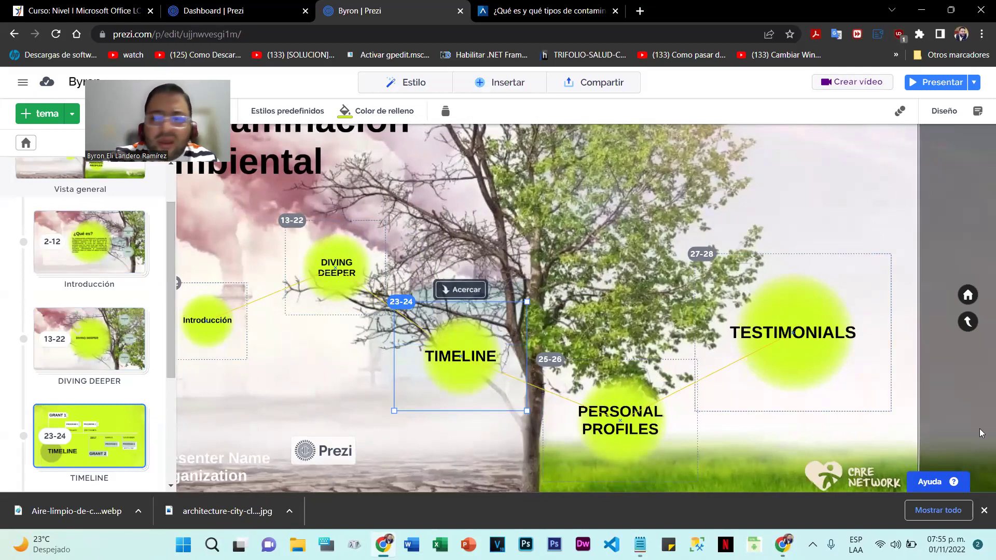
# Try placing TESTIMONIALS before TIMELINE in the topic order, and restore it to the last position
pyautogui.click(825, 345)
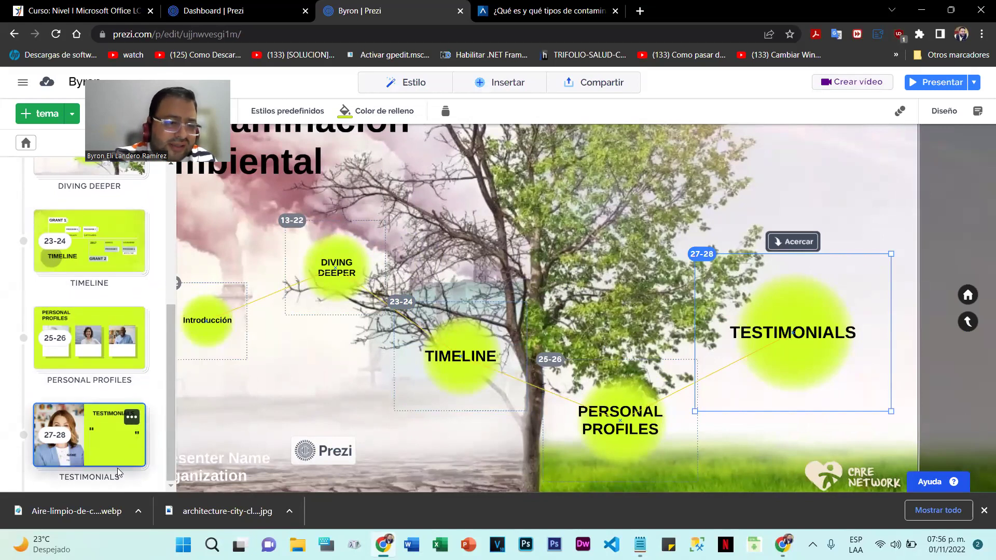
pyautogui.moveTo(104, 457); pyautogui.dragTo(117, 269)
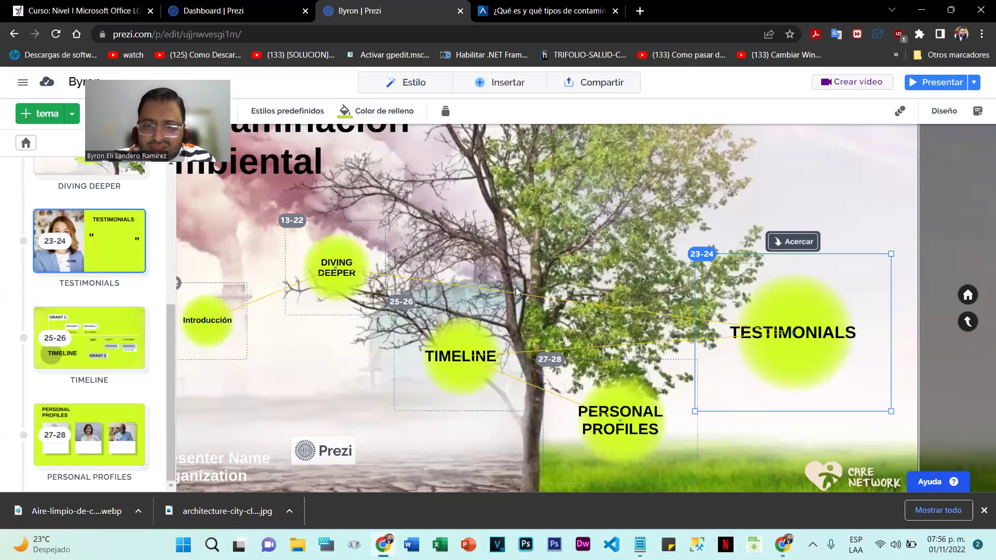
pyautogui.moveTo(135, 262); pyautogui.dragTo(106, 438)
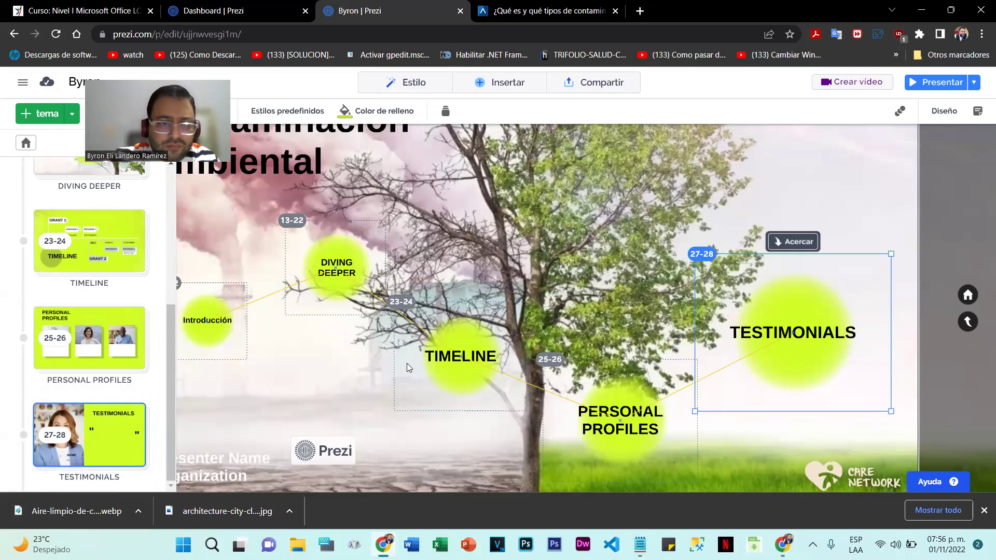
# Enter the El deterioro del agua subtopic through Introducción and delete its group photo and the empty picture frame
pyautogui.scroll(-3, 406, 363)
pyautogui.click(338, 332)
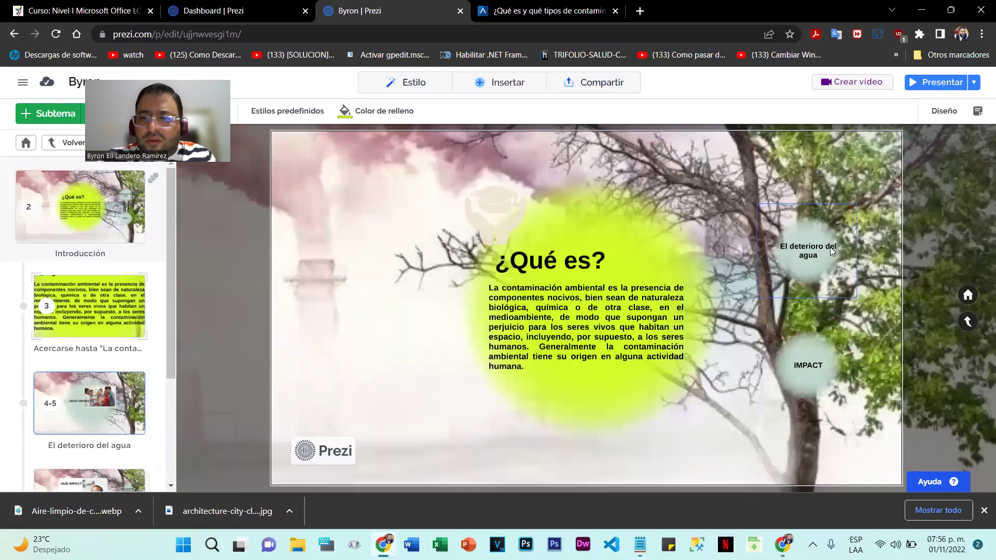
pyautogui.click(831, 251)
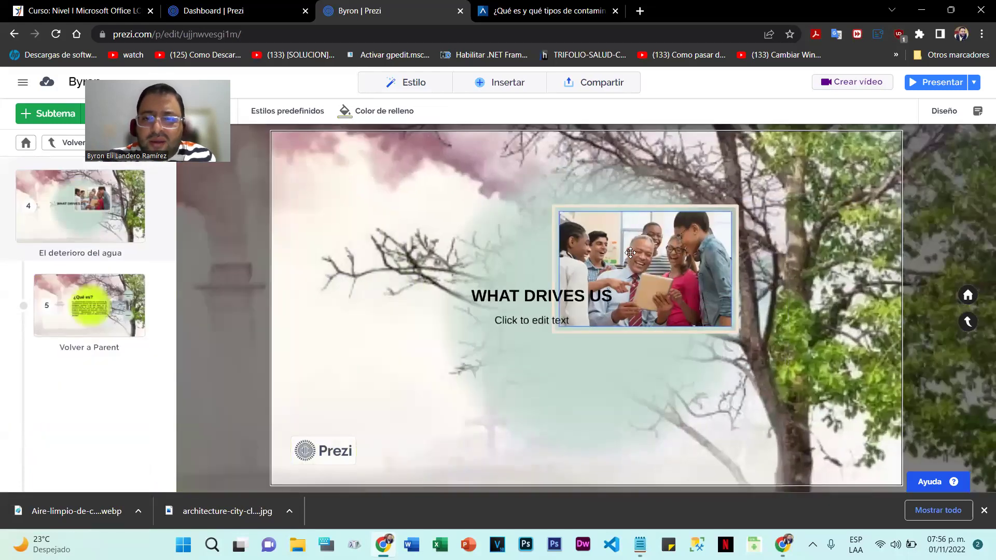
pyautogui.click(630, 253)
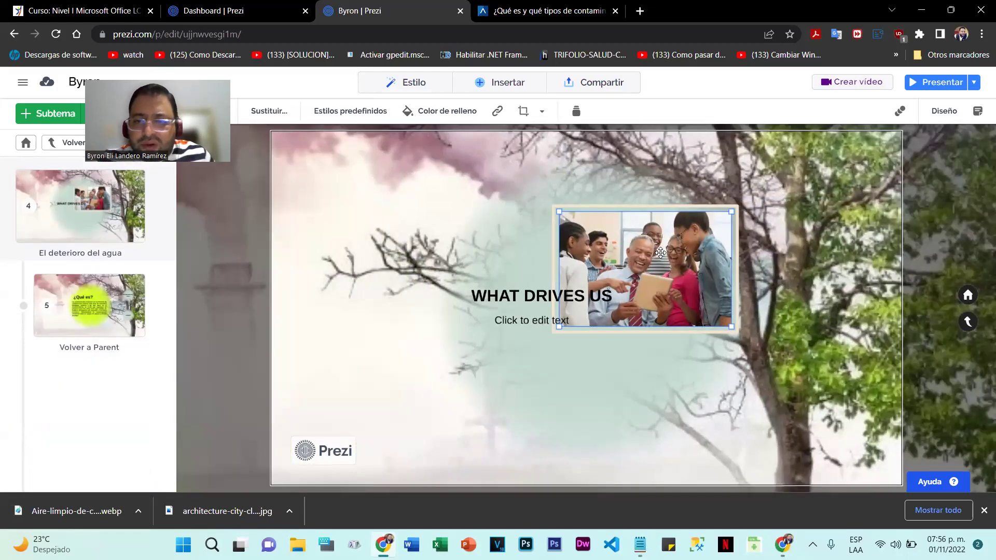
pyautogui.press('Delete')
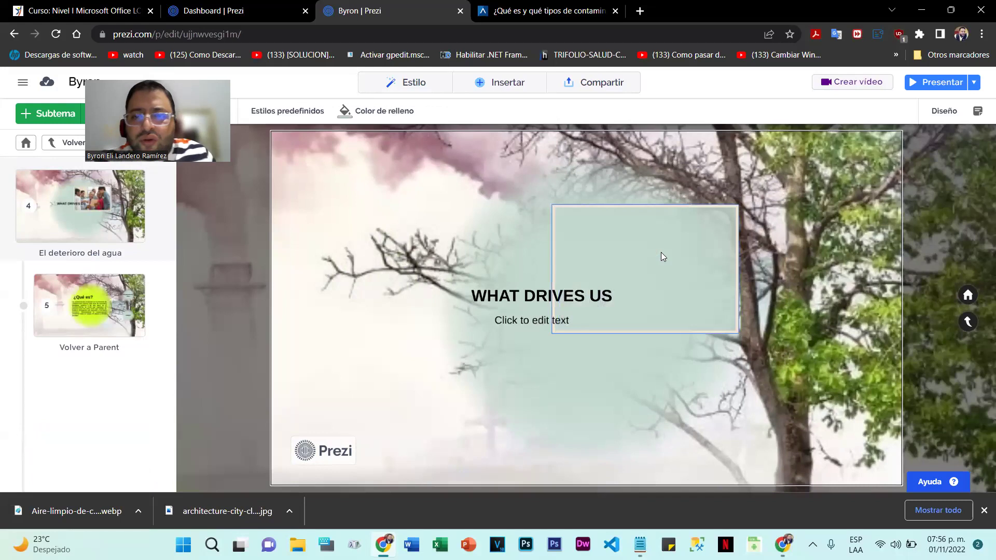
pyautogui.click(660, 252)
pyautogui.press('Delete')
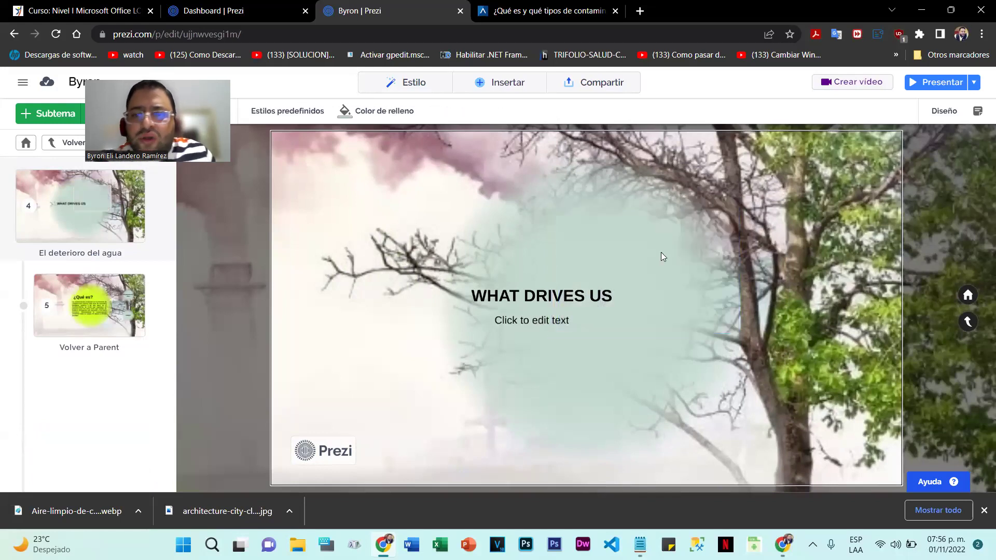
# Search Google Images for "contaminación ambiental" in a new browser tab
pyautogui.click(552, 14)
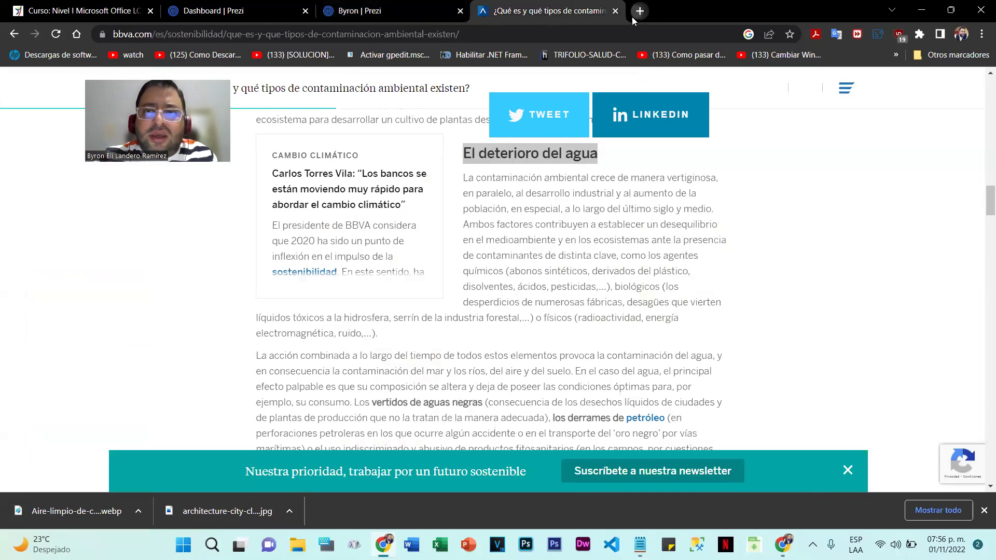
pyautogui.click(640, 11)
pyautogui.click(363, 272)
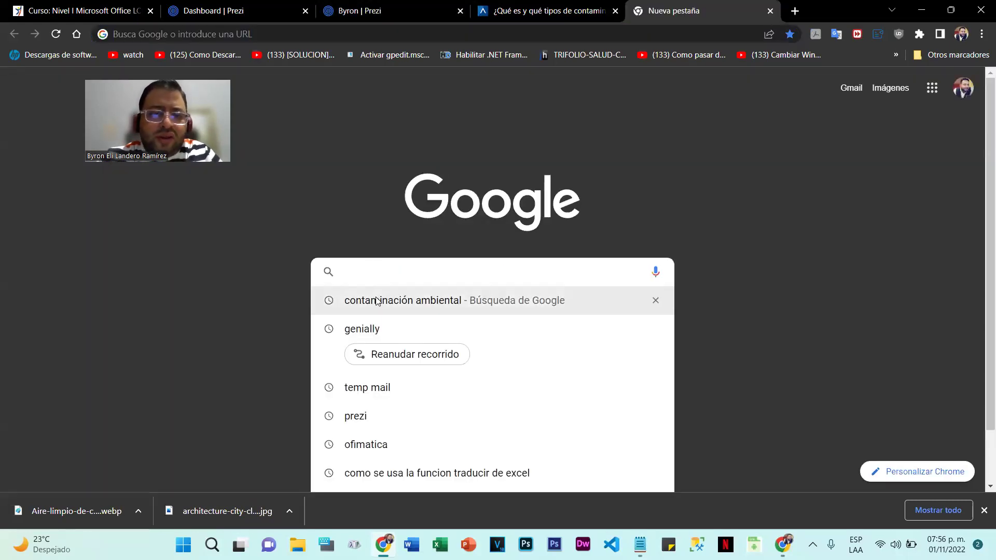
pyautogui.click(377, 301)
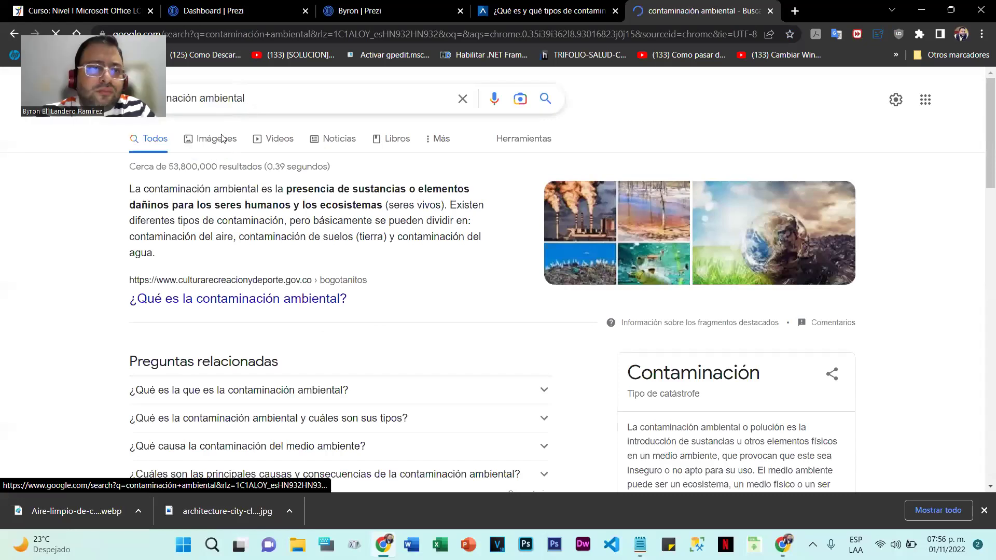
pyautogui.click(222, 138)
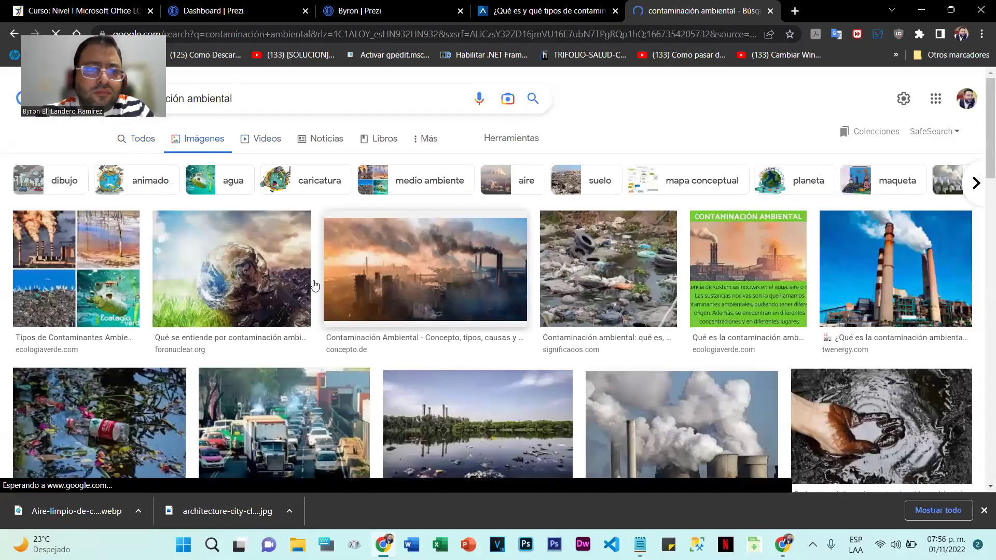
# Save the Foro Nuclear image of the half-polluted Earth to the Escritorio folder as descarga.jpg
pyautogui.click(259, 270)
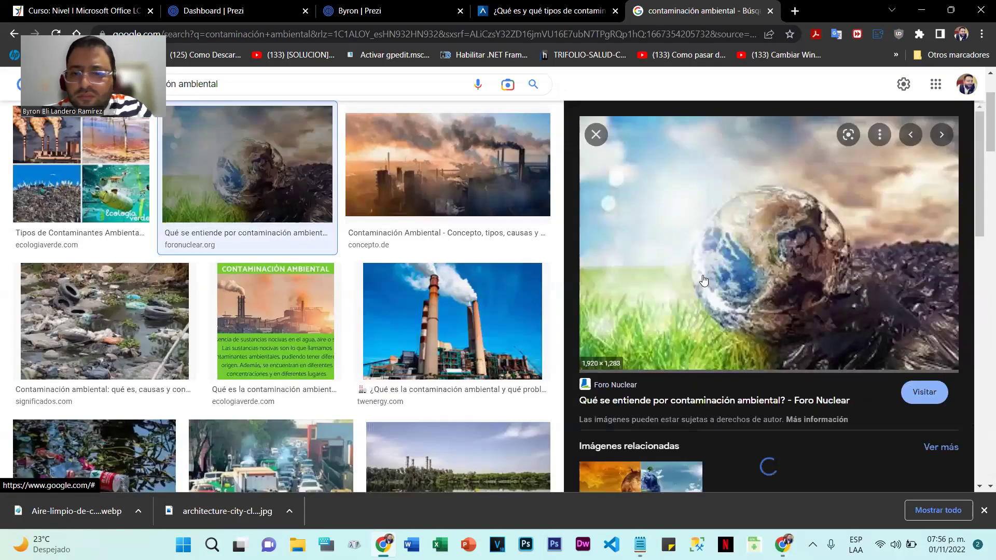
pyautogui.rightClick(702, 275)
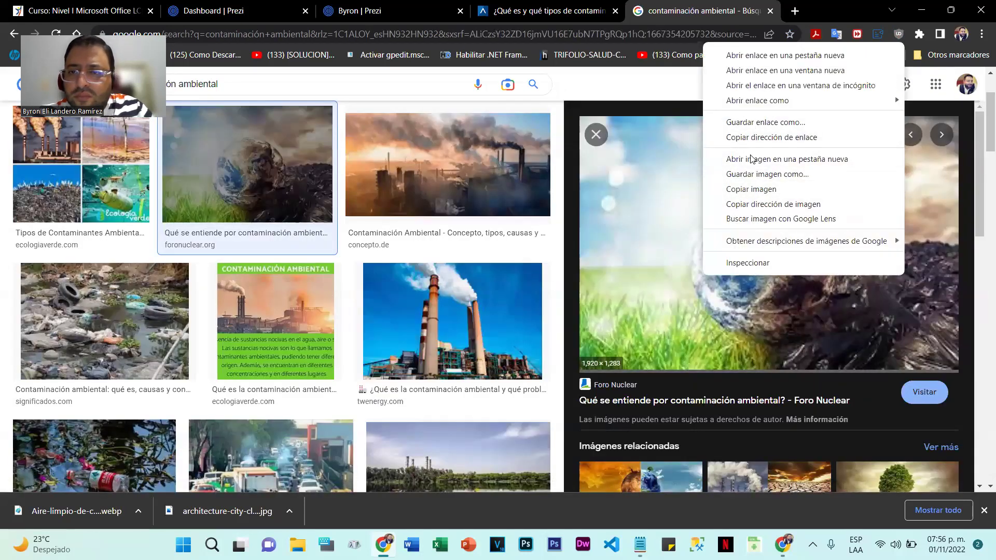
pyautogui.click(778, 174)
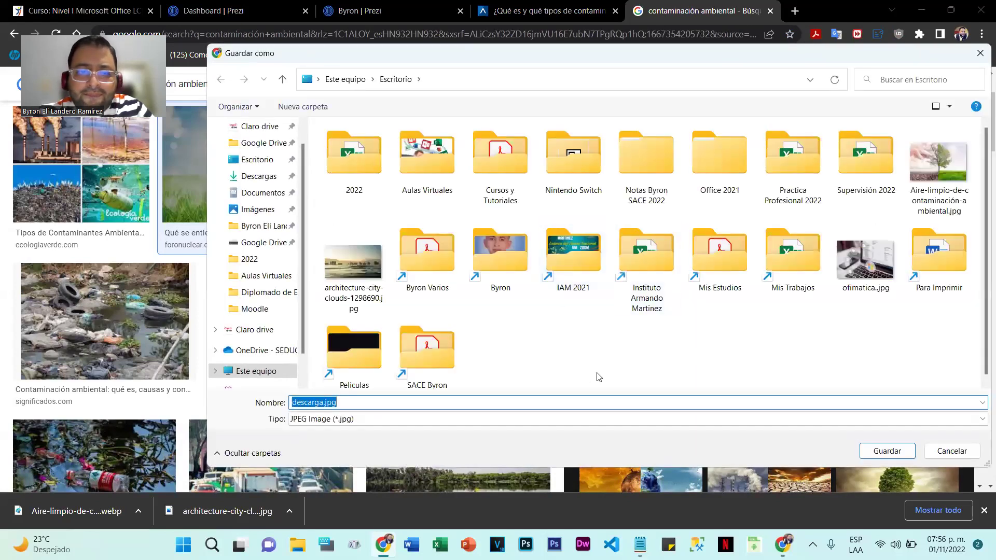
pyautogui.click(887, 451)
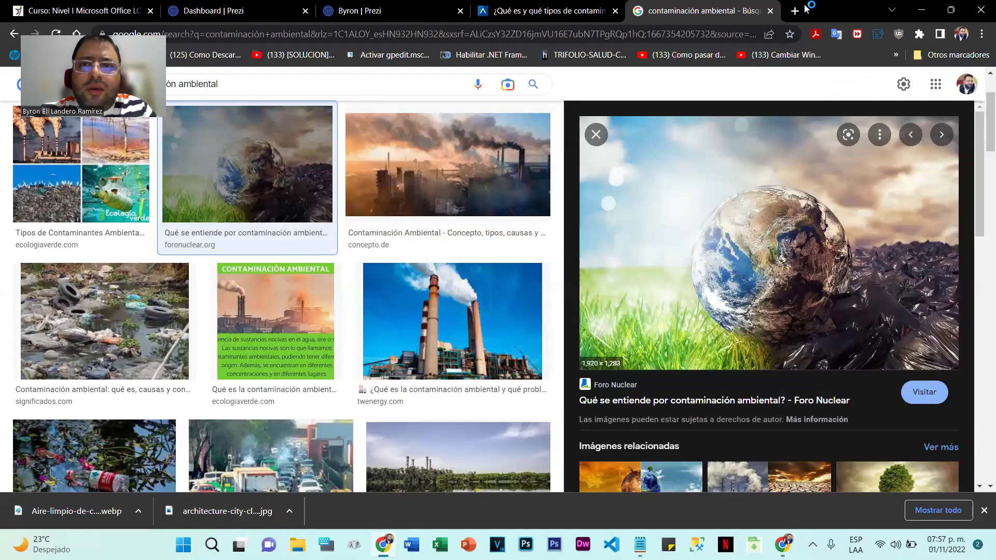
# Open YouTube in another browser tab and search for "contaminacion ambiental" videos
pyautogui.click(795, 11)
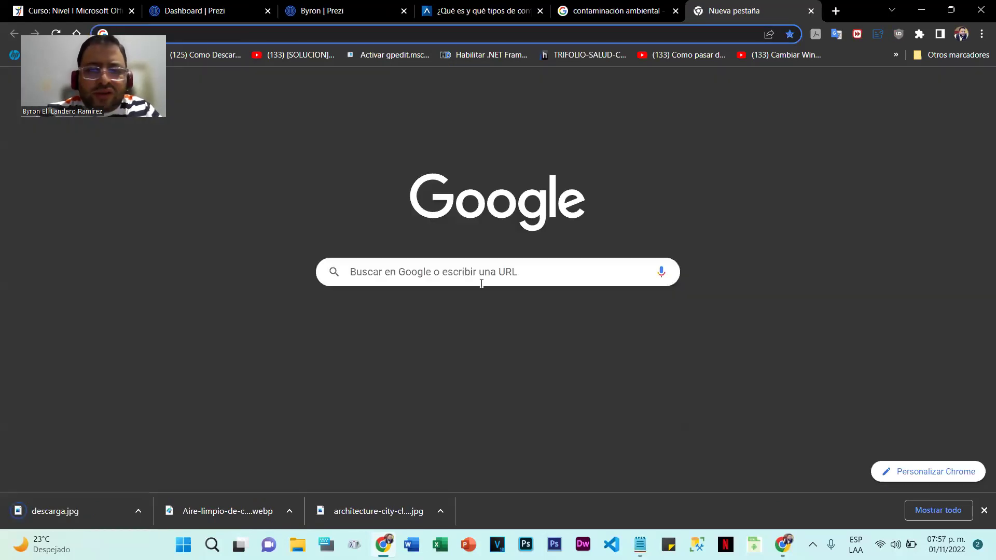
pyautogui.click(569, 400)
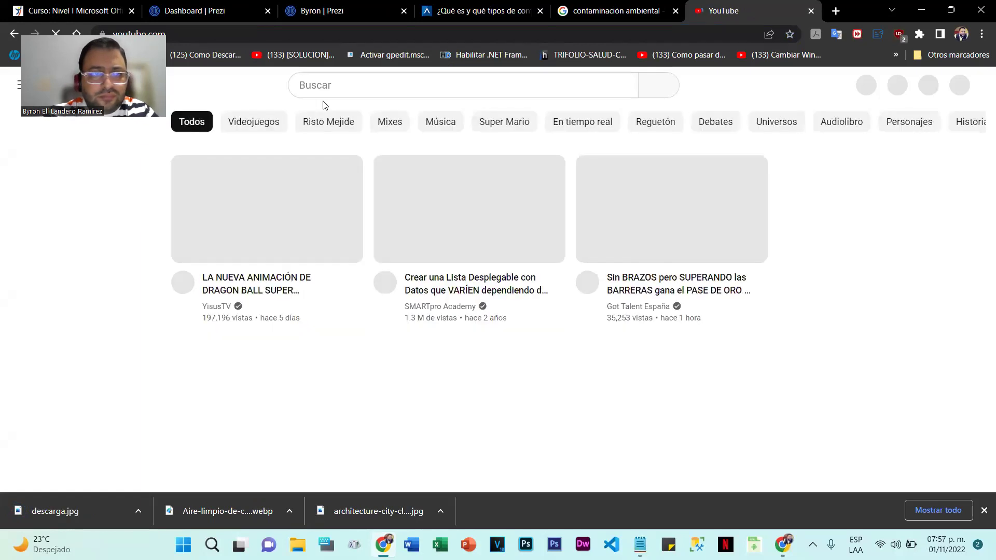
pyautogui.click(332, 85)
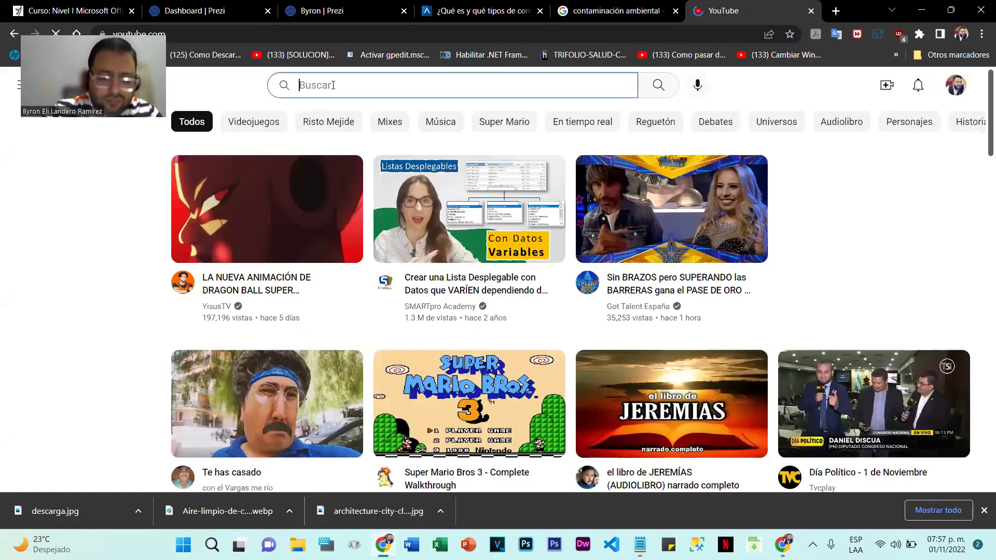
pyautogui.write('contaminacion')
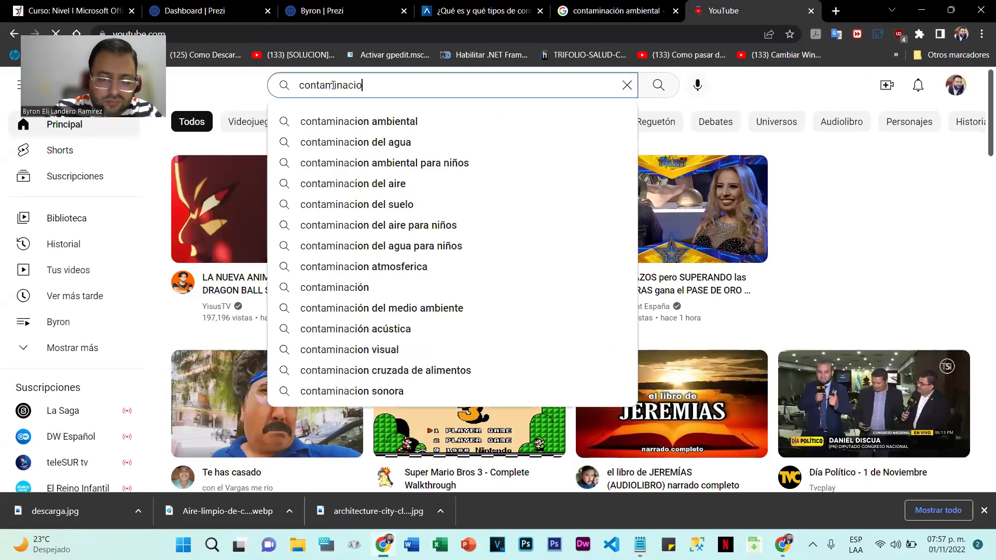
pyautogui.click(358, 121)
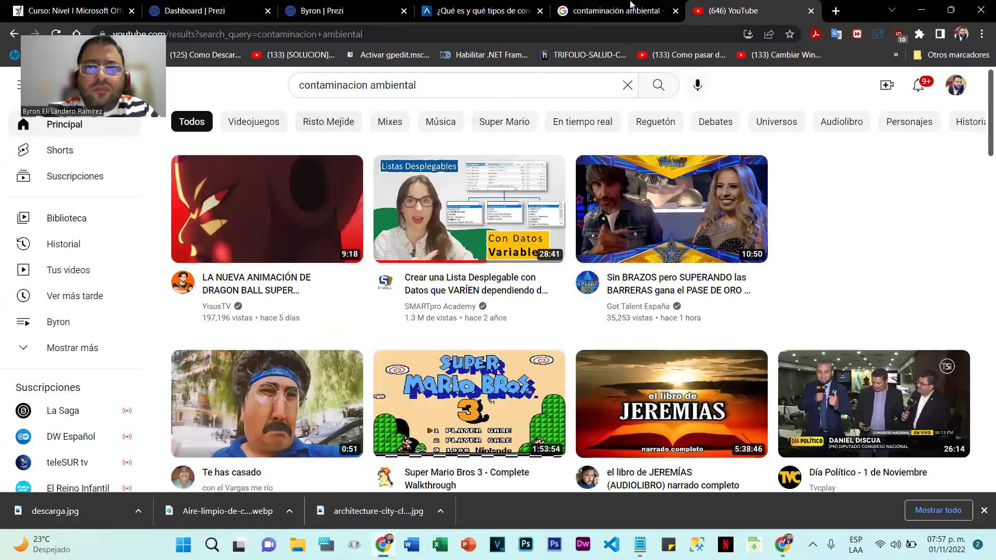
# Return to the Prezi editor and insert the descarga.jpg image from Escritorio into the El deterioro del agua subtopic
pyautogui.click(612, 10)
pyautogui.click(521, 5)
pyautogui.click(365, 11)
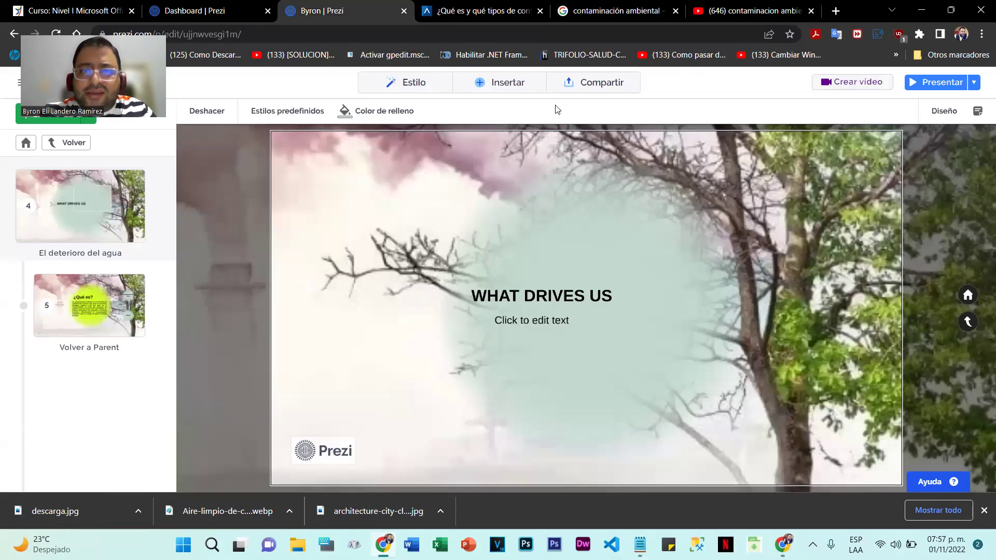
pyautogui.click(501, 89)
pyautogui.click(499, 123)
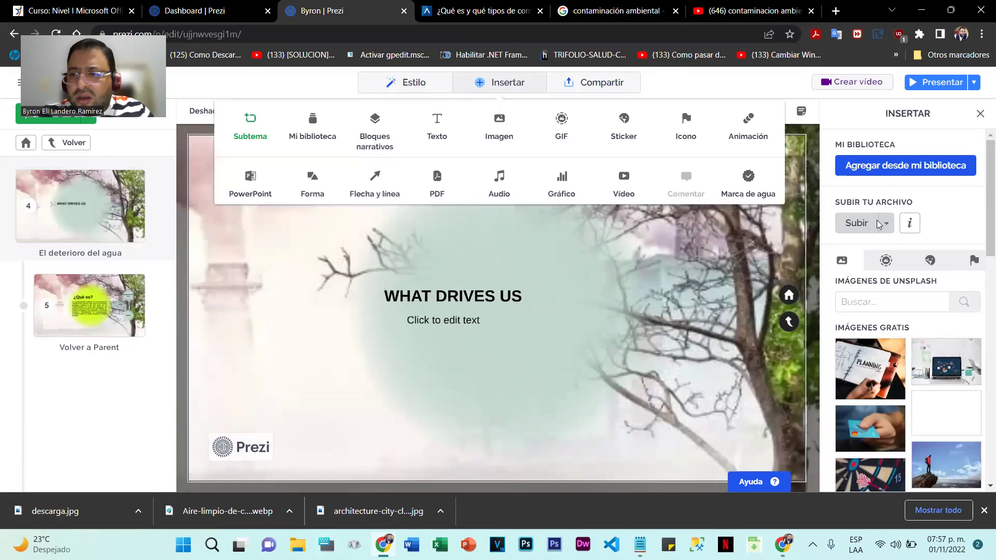
pyautogui.click(876, 222)
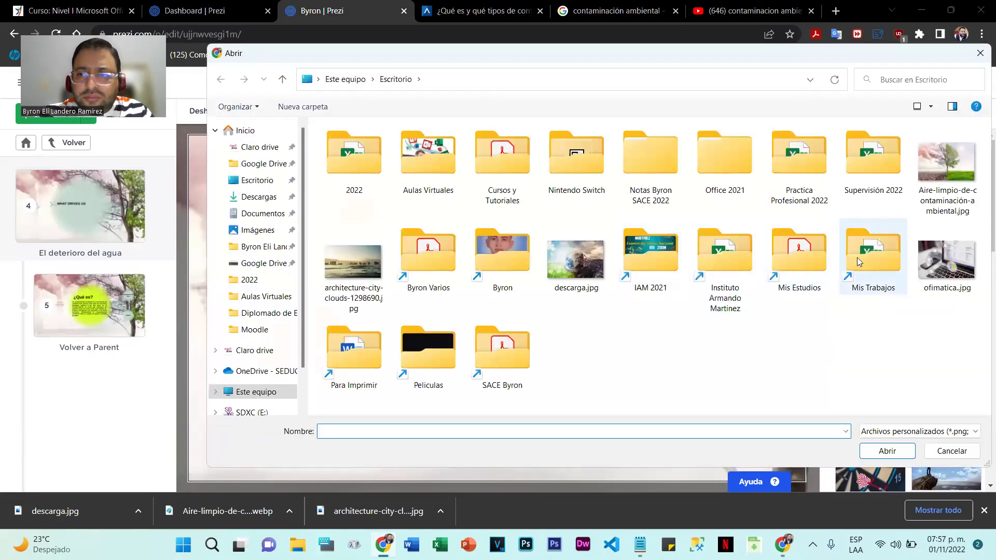
pyautogui.doubleClick(572, 253)
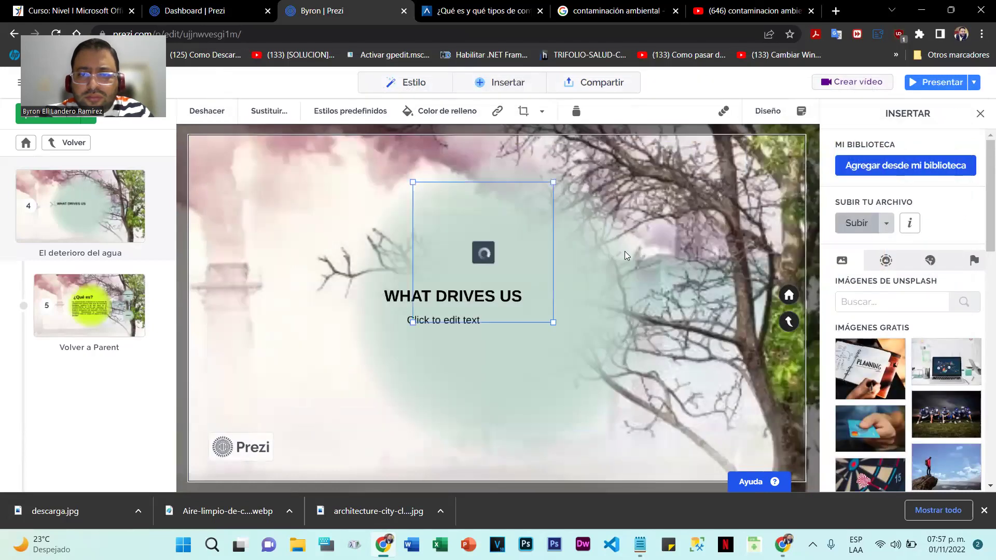
# Move the half-polluted Earth image to the slide's upper right, tilt it slightly clockwise and enlarge it
pyautogui.moveTo(541, 212); pyautogui.dragTo(625, 204)
pyautogui.moveTo(668, 181)
pyautogui.mouseDown()
pyautogui.moveTo(701, 225)
pyautogui.moveTo(688, 180)
pyautogui.mouseUp()
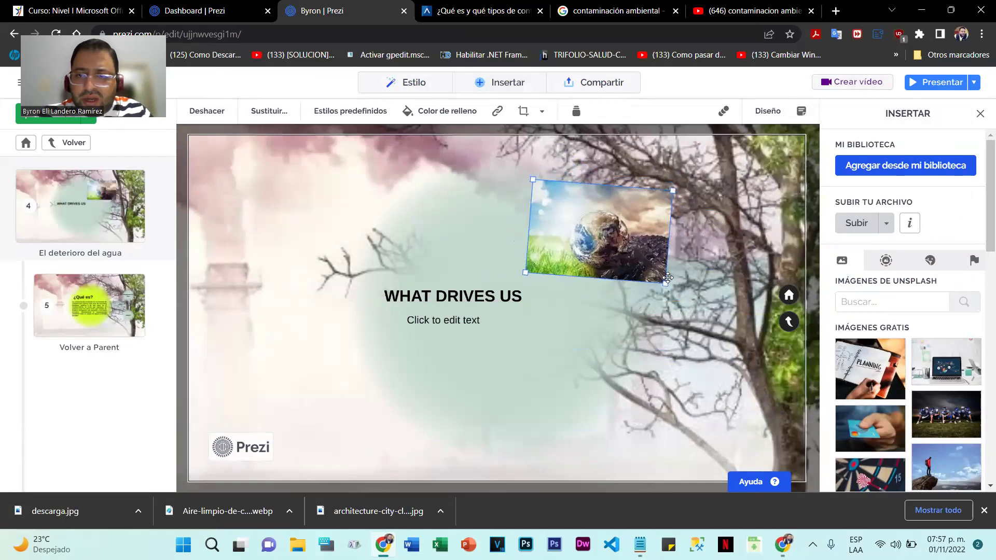
pyautogui.moveTo(727, 364); pyautogui.dragTo(729, 372)
pyautogui.moveTo(655, 294); pyautogui.dragTo(661, 260)
pyautogui.click(610, 351)
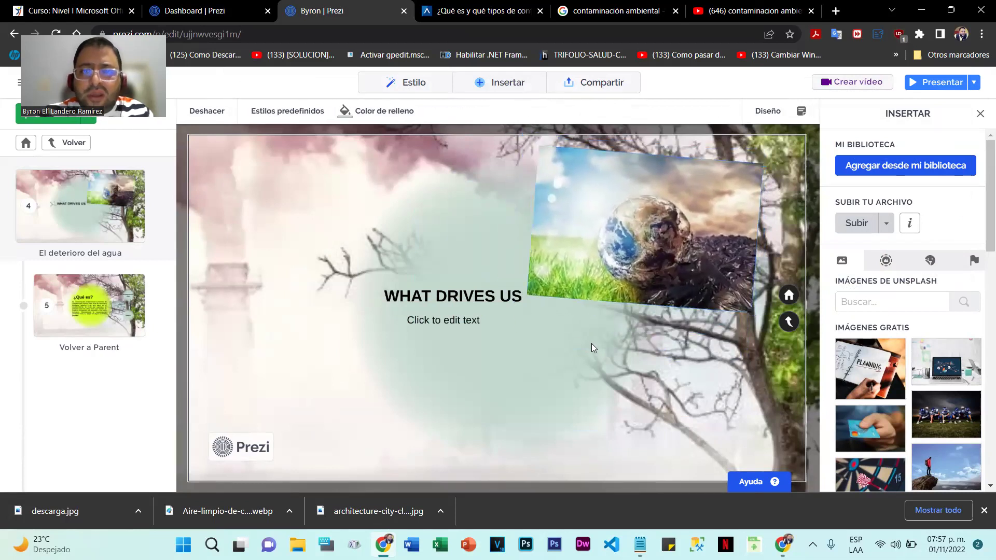
# Rotate the Earth image further clockwise so it sits clearly tilted beside the WHAT DRIVES US heading
pyautogui.click(597, 223)
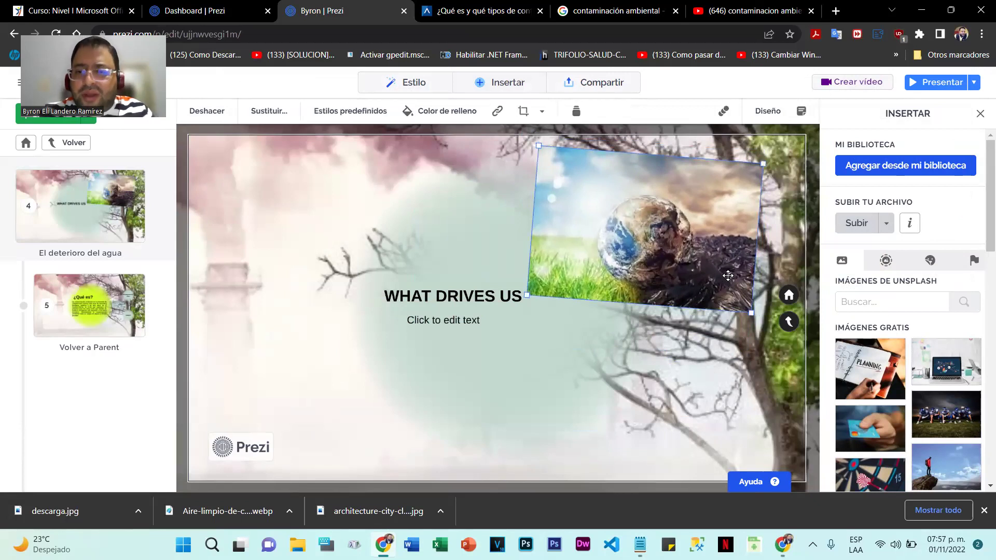
pyautogui.moveTo(748, 310); pyautogui.dragTo(711, 315)
pyautogui.press('Down')
pyautogui.press('Down')
pyautogui.press('Down')
pyautogui.press('Down')
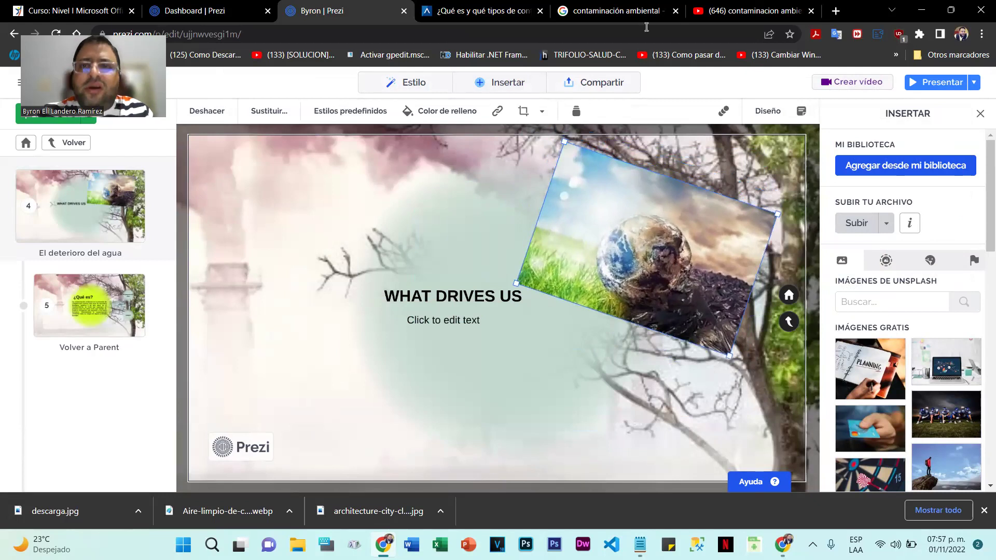
# Open the Aula365 video "¿Qué es la Contaminación Ambiental?" on YouTube and copy its URL
pyautogui.click(747, 10)
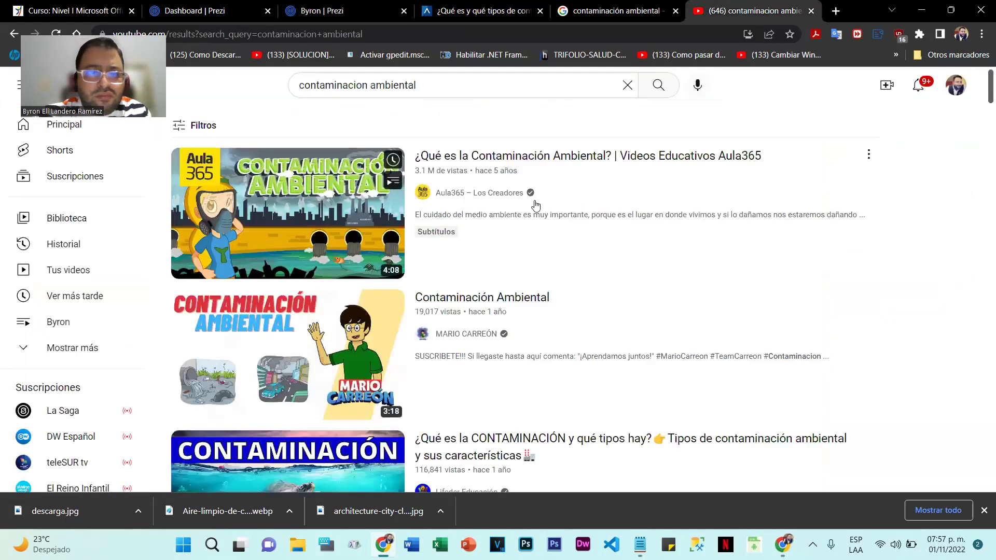
pyautogui.click(298, 192)
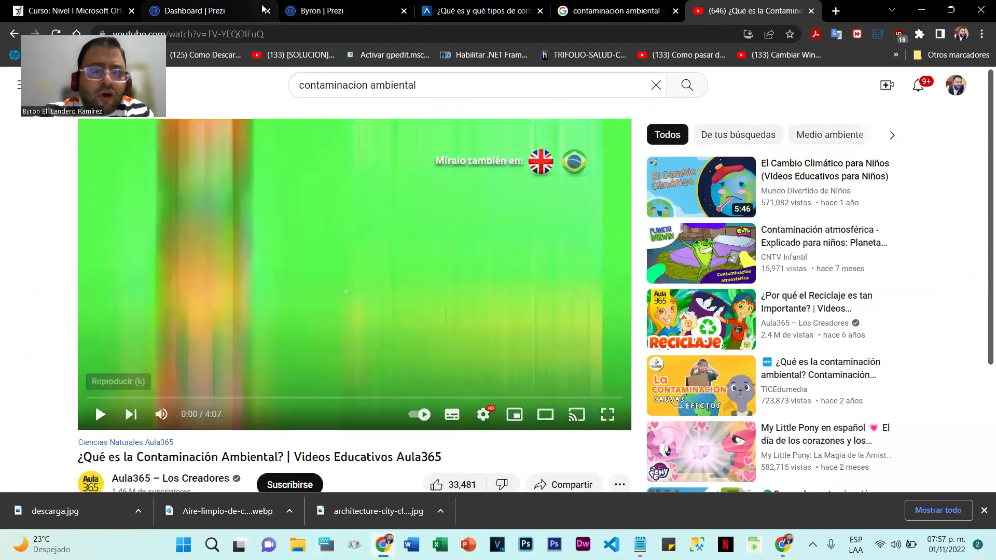
pyautogui.click(218, 34)
pyautogui.hotkey('ctrl', 'c')
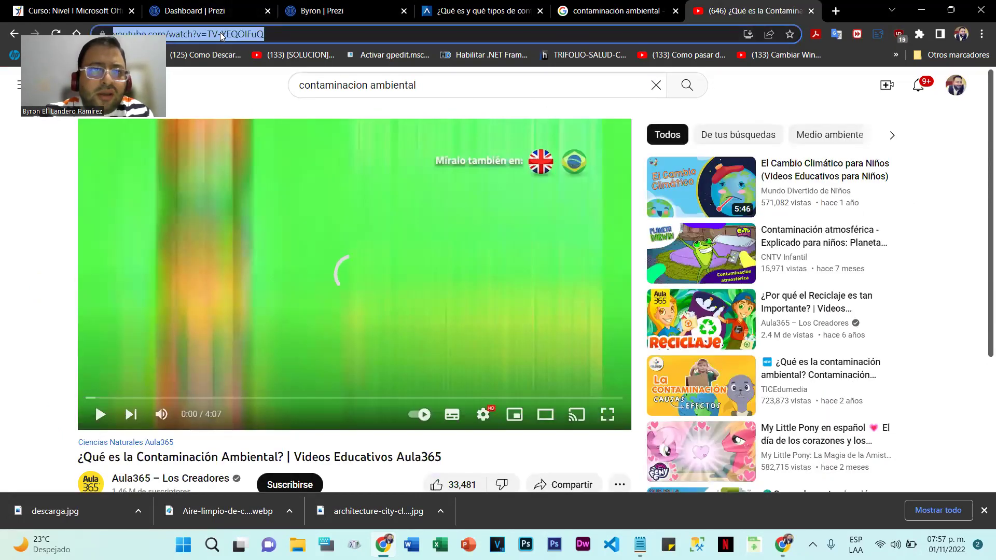
pyautogui.rightClick(218, 34)
pyautogui.click(262, 107)
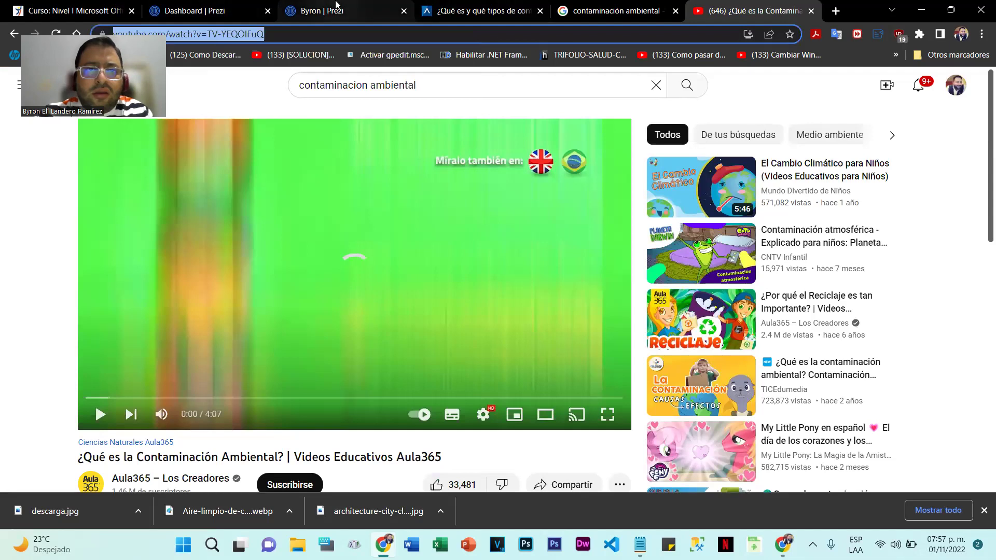
# Insert the YouTube video into the Prezi subtopic using the copied URL, then shrink it and place it below the heading text
pyautogui.click(322, 10)
pyautogui.click(506, 83)
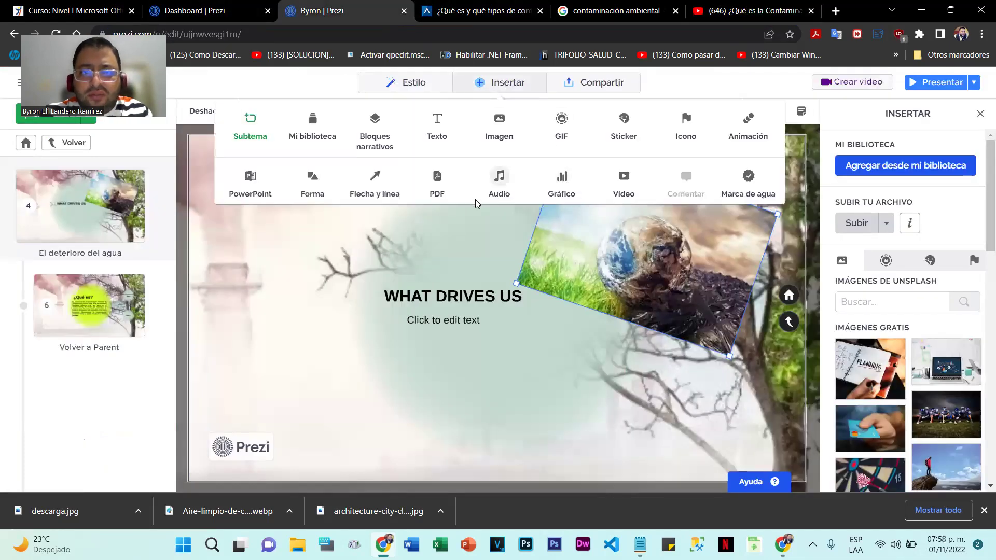
pyautogui.click(624, 179)
pyautogui.click(874, 281)
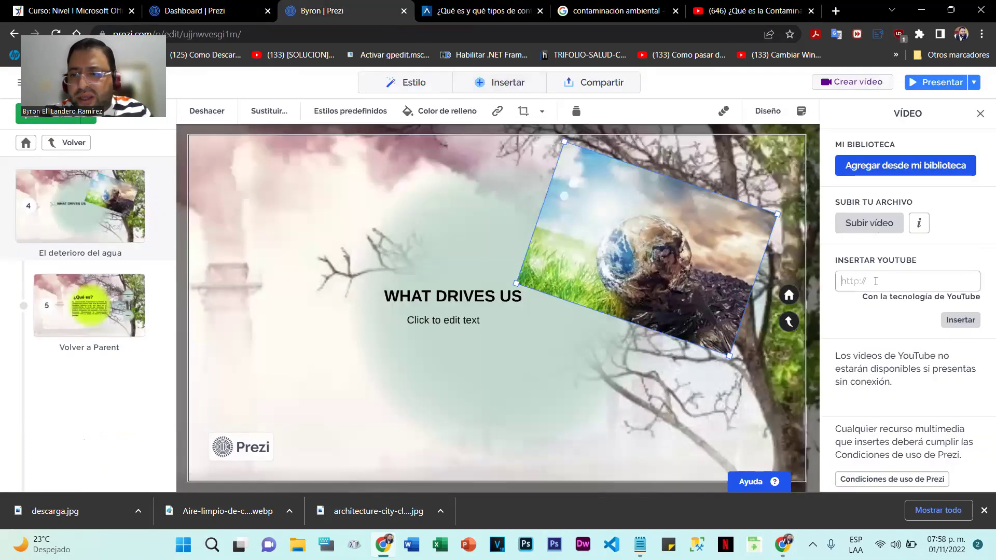
pyautogui.rightClick(875, 281)
pyautogui.click(687, 136)
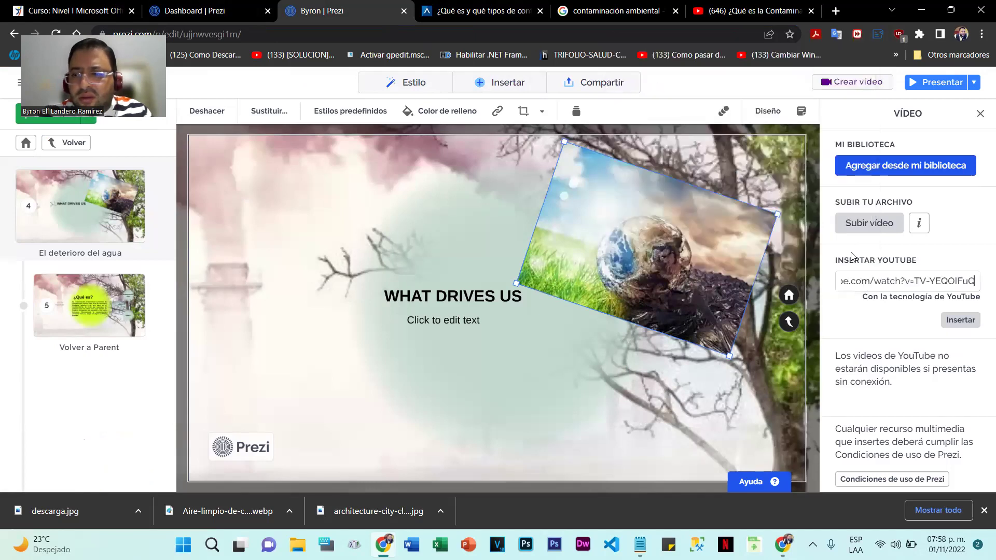
pyautogui.click(968, 325)
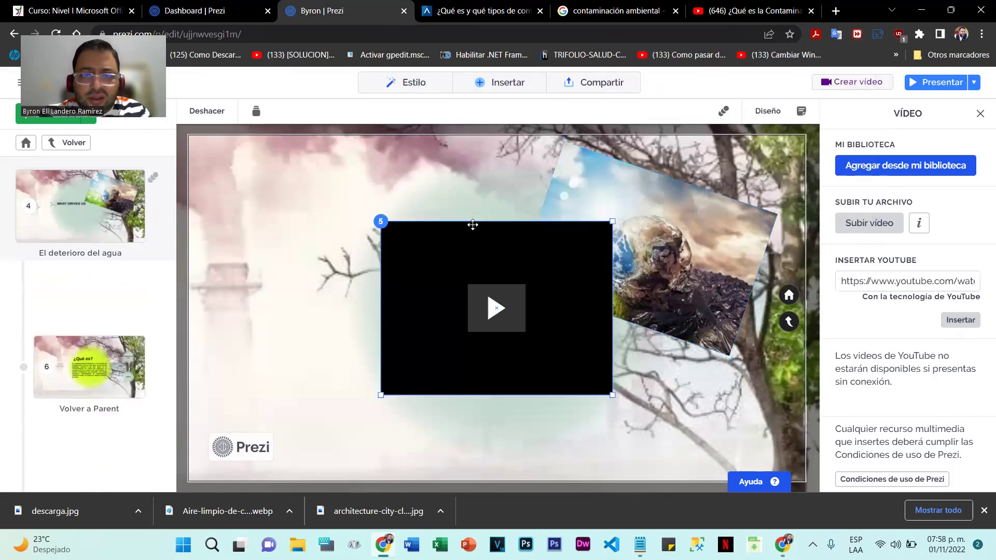
pyautogui.moveTo(459, 234); pyautogui.dragTo(425, 330)
pyautogui.moveTo(359, 270); pyautogui.dragTo(540, 400)
# Add a Zoom hasta animation to the Earth image and order it before the video's zoom in the path
pyautogui.click(583, 249)
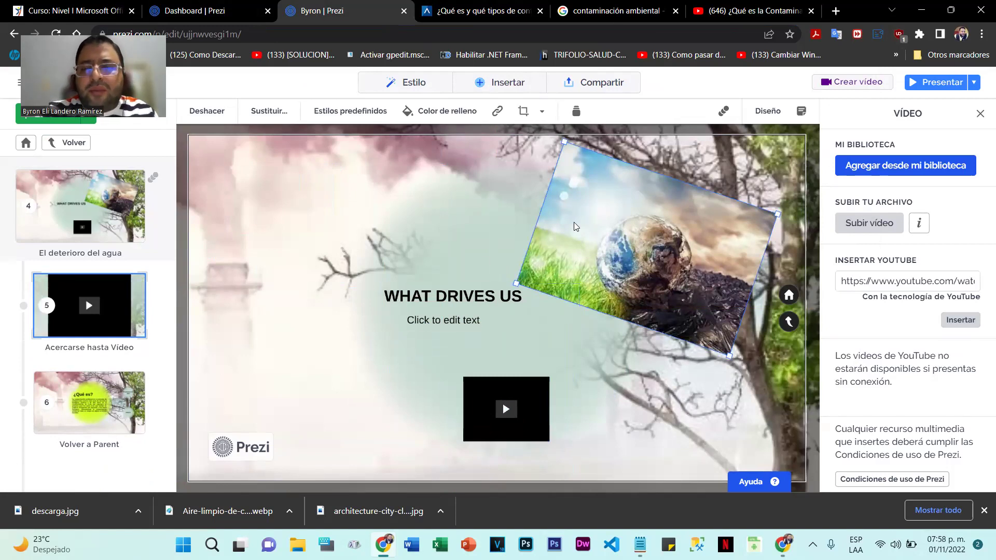
pyautogui.click(723, 111)
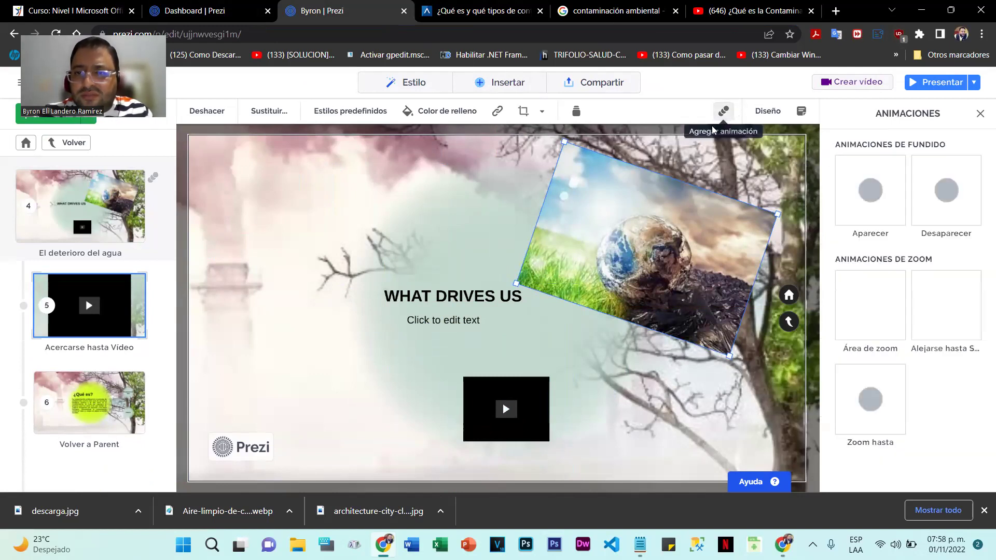
pyautogui.click(869, 398)
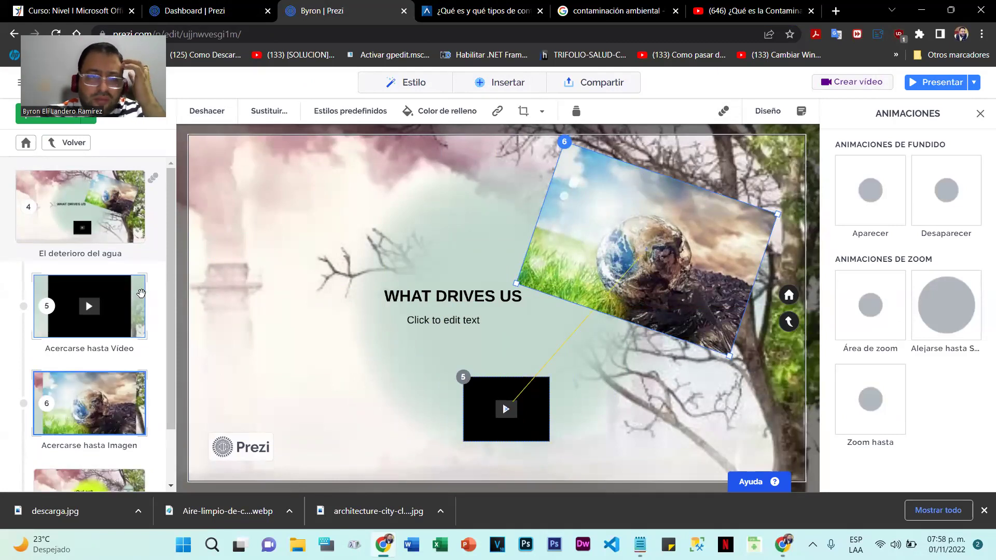
pyautogui.moveTo(117, 303); pyautogui.dragTo(116, 386)
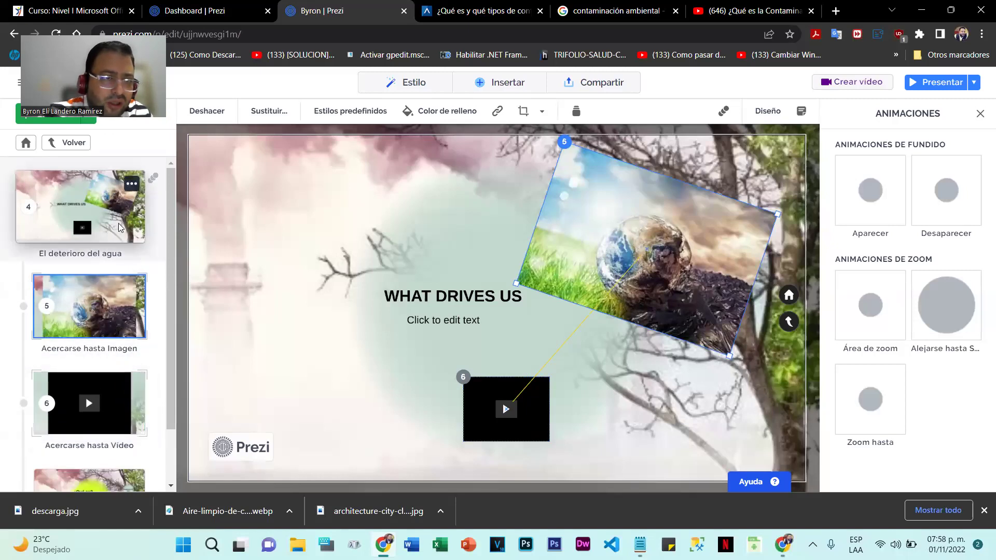
pyautogui.click(132, 184)
pyautogui.click(262, 236)
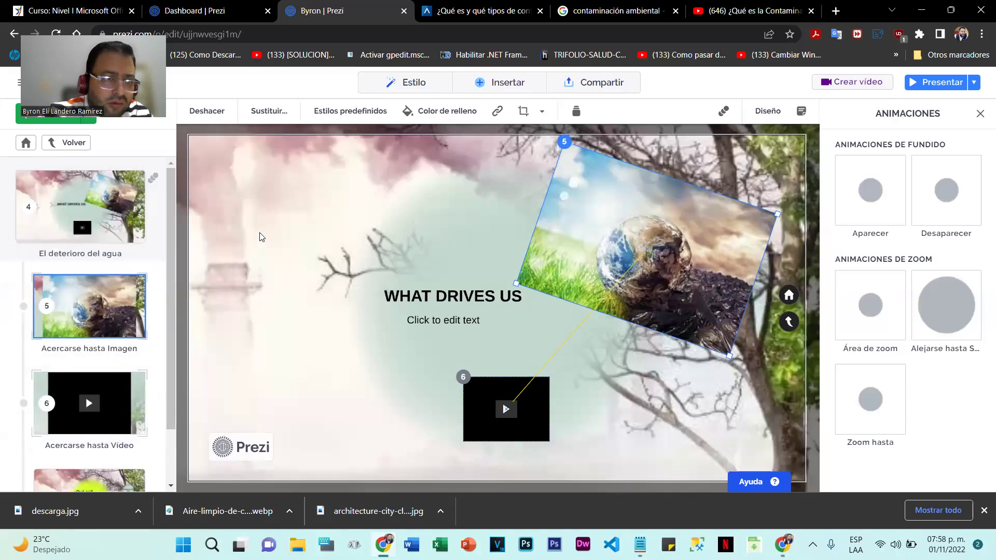
# Present from the overview and play through Introducción and the El deterioro del agua subtopic with its image and video
pyautogui.scroll(-2, 445, 258)
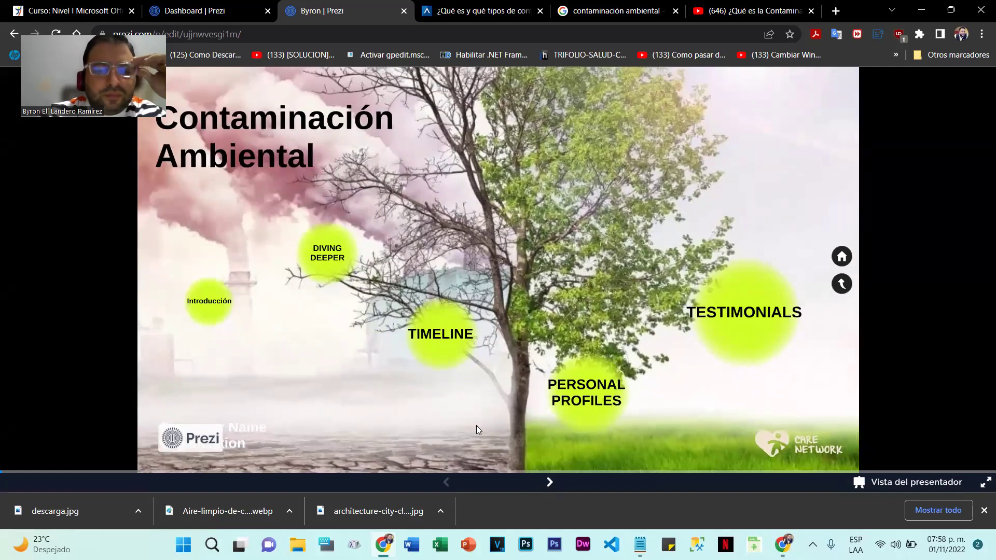
pyautogui.click(546, 483)
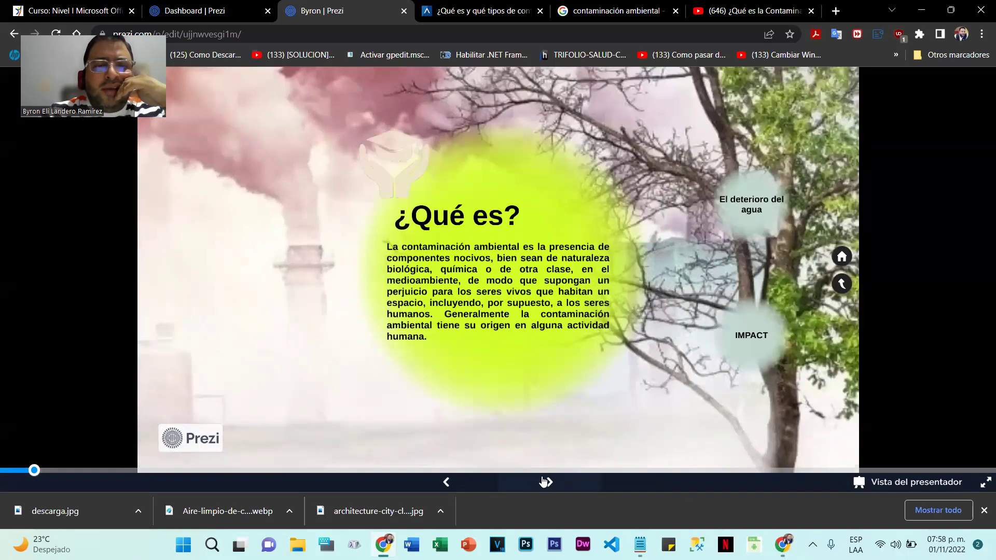
pyautogui.click(546, 483)
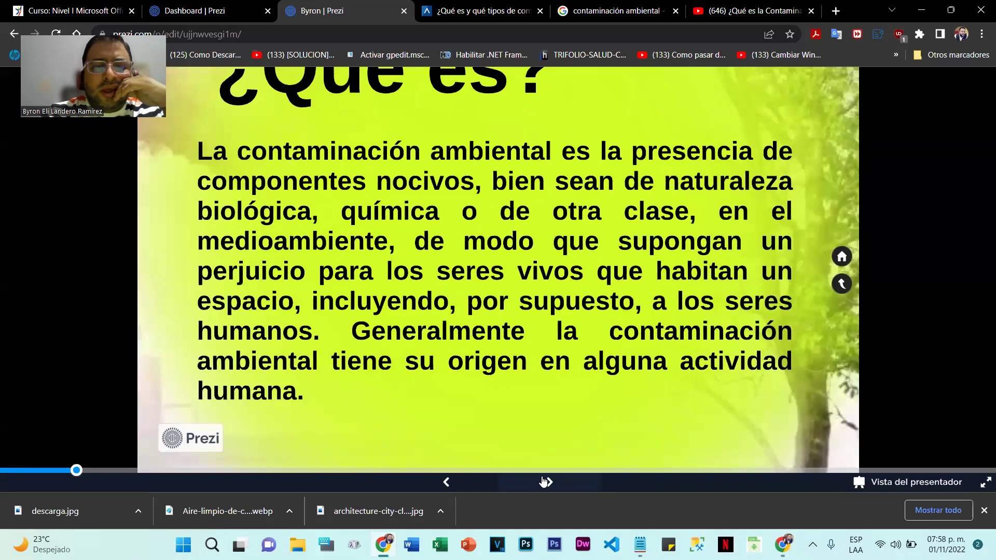
pyautogui.click(545, 483)
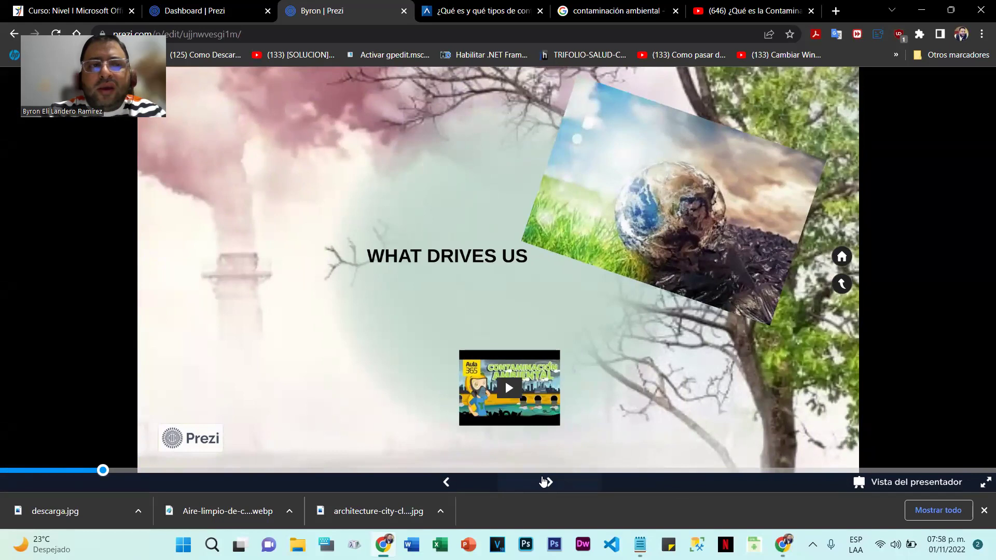
pyautogui.click(546, 483)
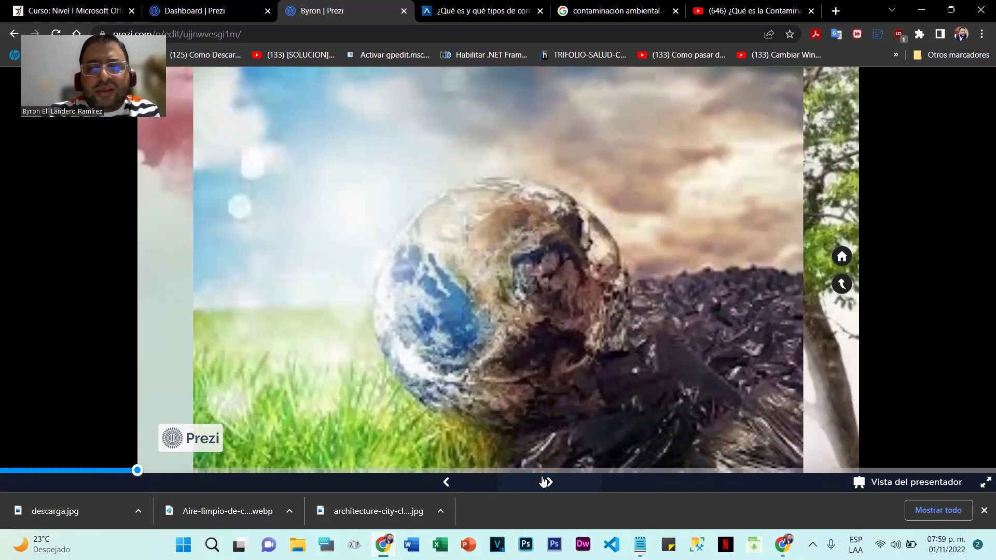
pyautogui.click(544, 482)
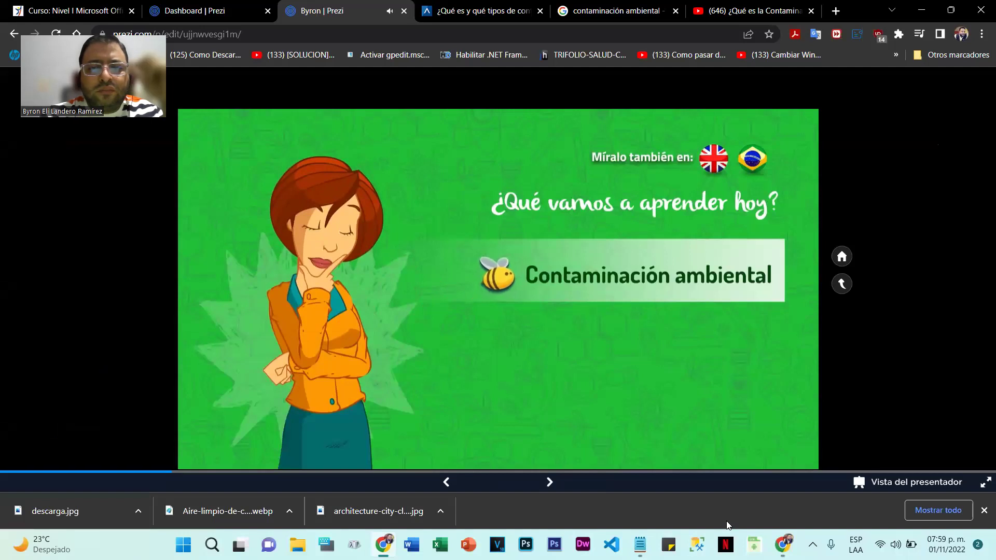
pyautogui.click(550, 484)
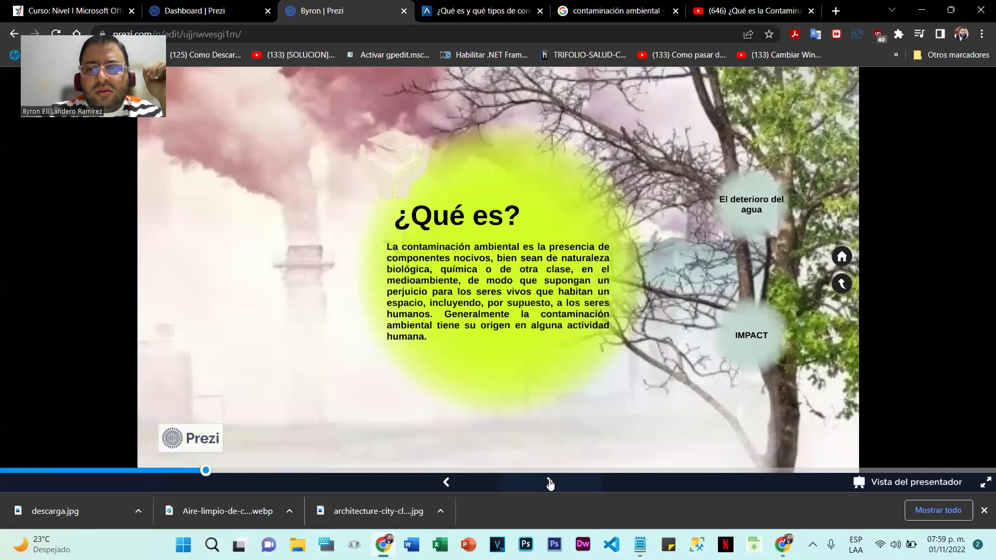
# Play through the IMPACT subtopic and its nested slides back to the overview, then exit the presentation view
pyautogui.click(550, 483)
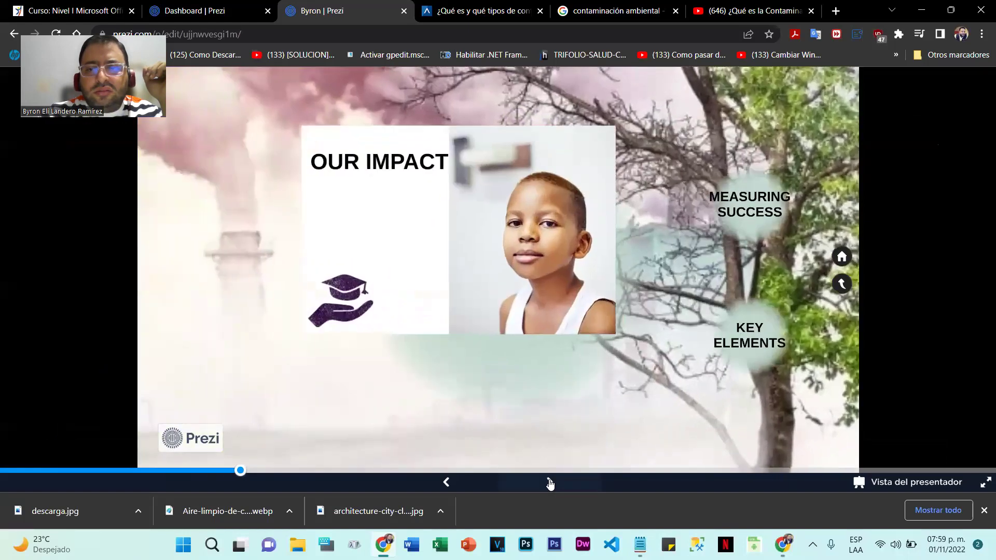
pyautogui.click(550, 483)
pyautogui.click(549, 483)
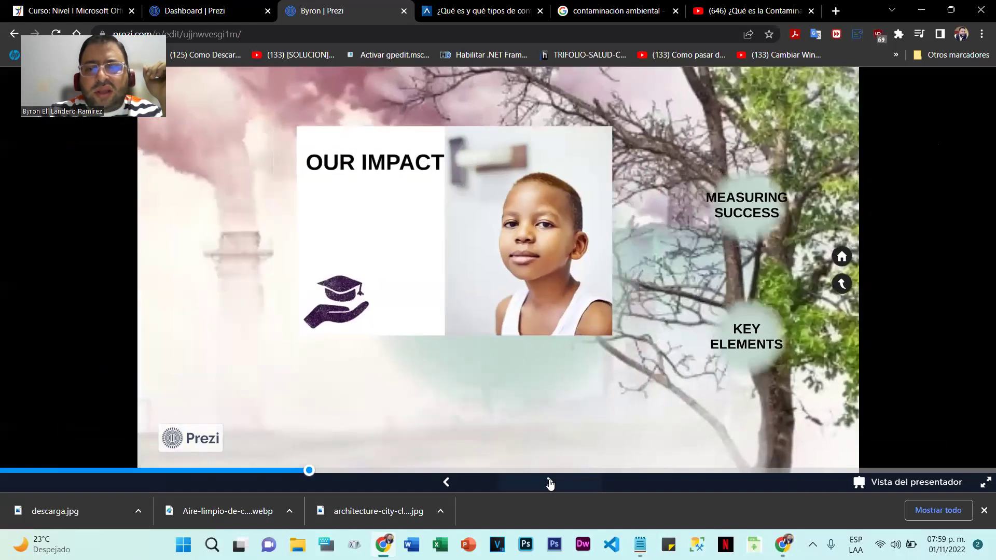
pyautogui.click(549, 483)
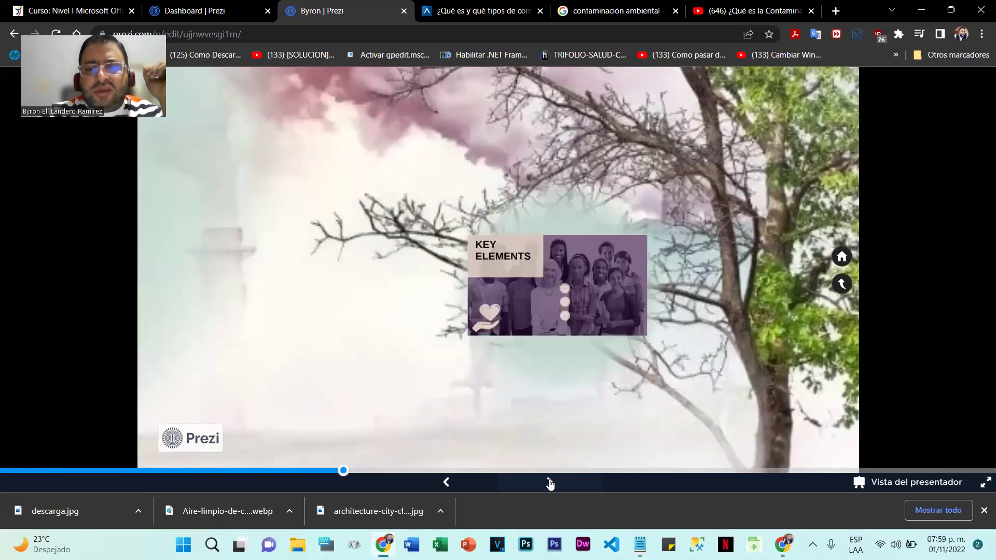
pyautogui.click(549, 484)
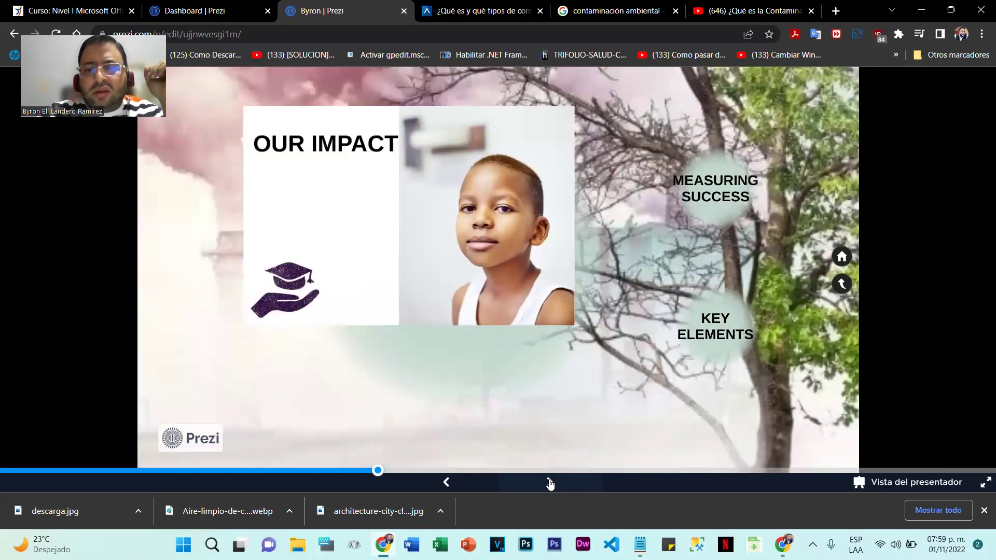
pyautogui.click(550, 484)
pyautogui.click(550, 483)
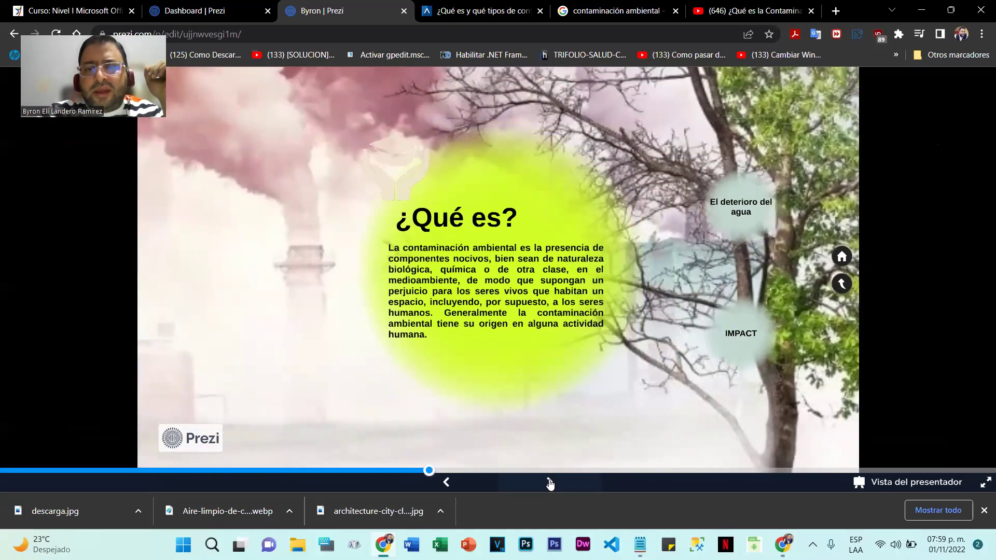
pyautogui.click(550, 483)
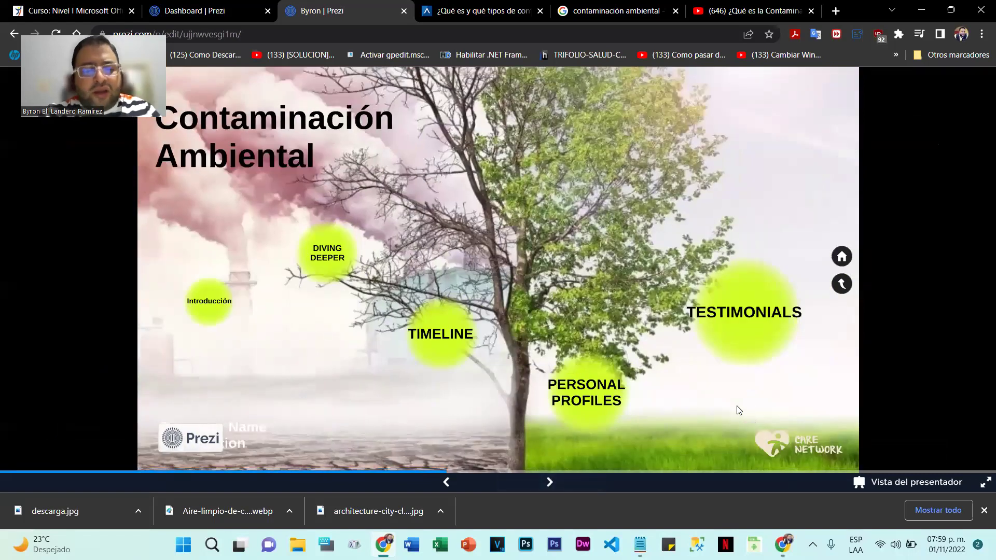
pyautogui.press('Escape')
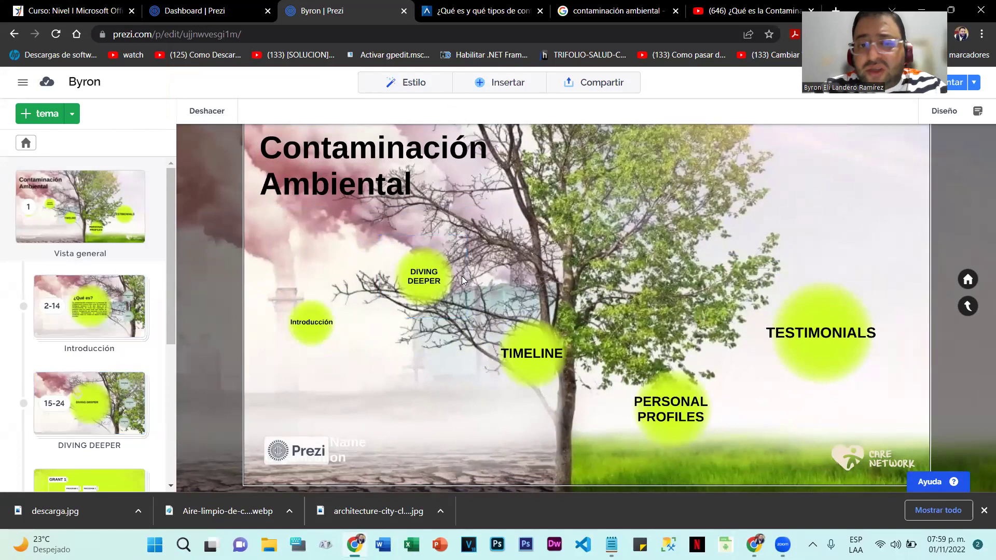
# Try moving the DIVING DEEPER and TIMELINE circles lower, then Introducción and DIVING DEEPER to the upper area right of the tree
pyautogui.moveTo(424, 283); pyautogui.dragTo(385, 399)
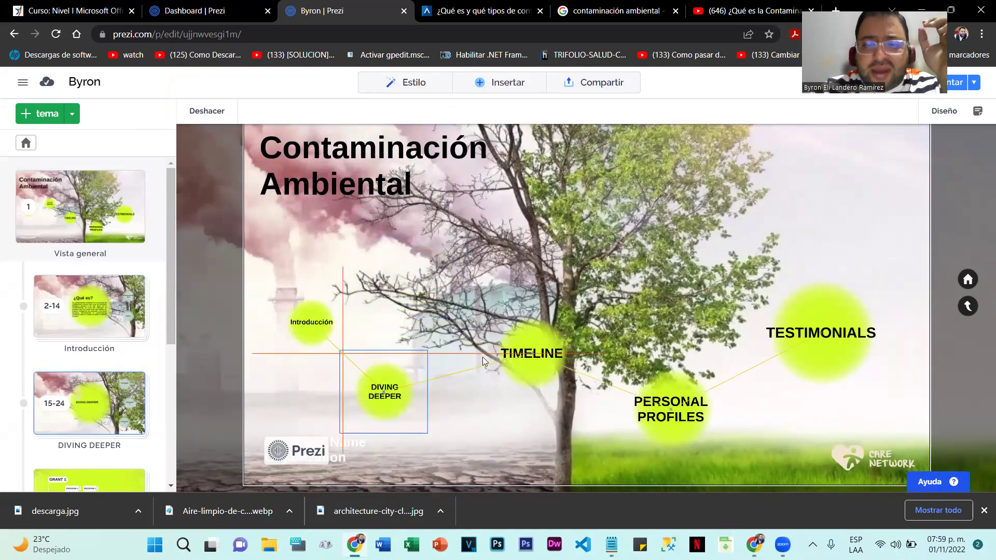
pyautogui.moveTo(516, 358); pyautogui.dragTo(485, 433)
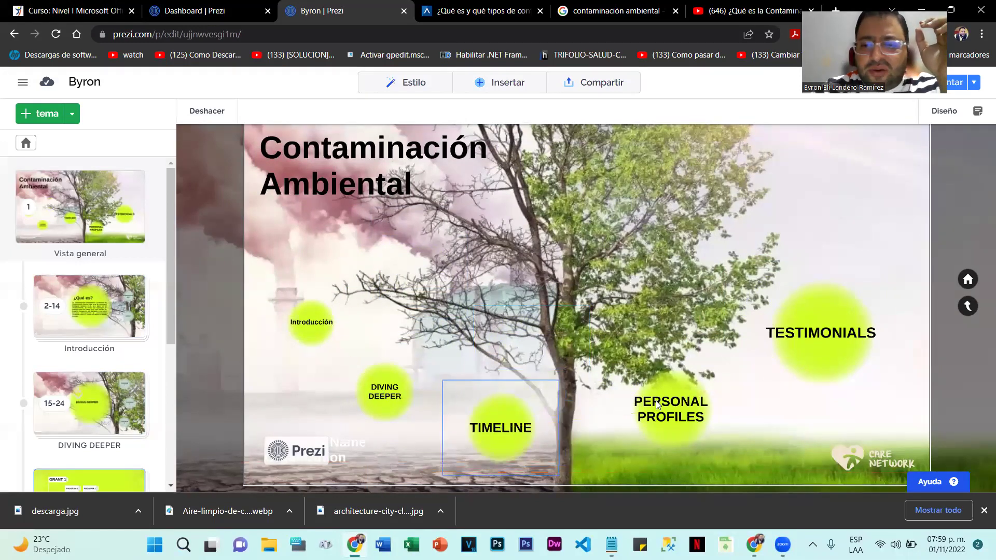
pyautogui.click(300, 327)
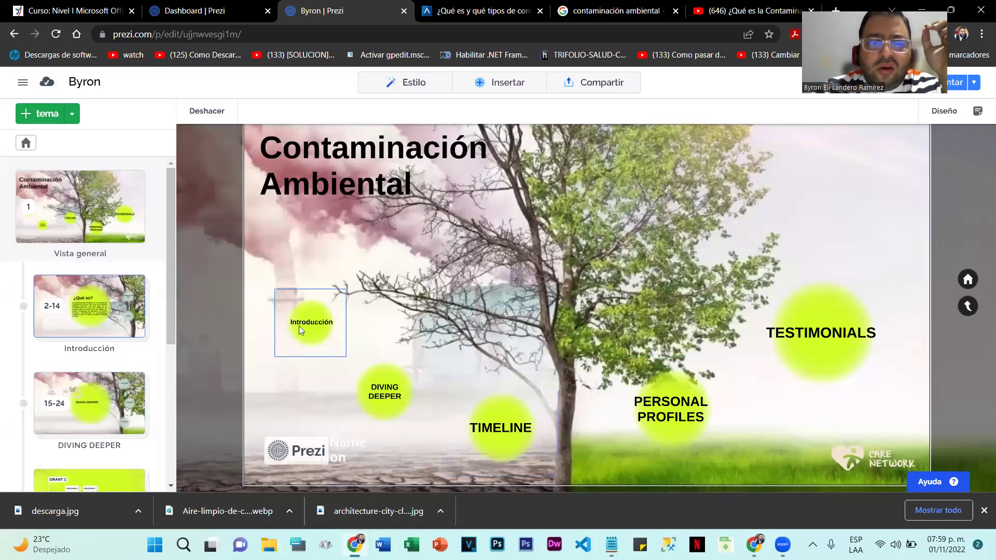
pyautogui.hotkey('ctrl', 'z')
pyautogui.click(387, 394)
pyautogui.hotkey('ctrl', 'z')
pyautogui.click(481, 430)
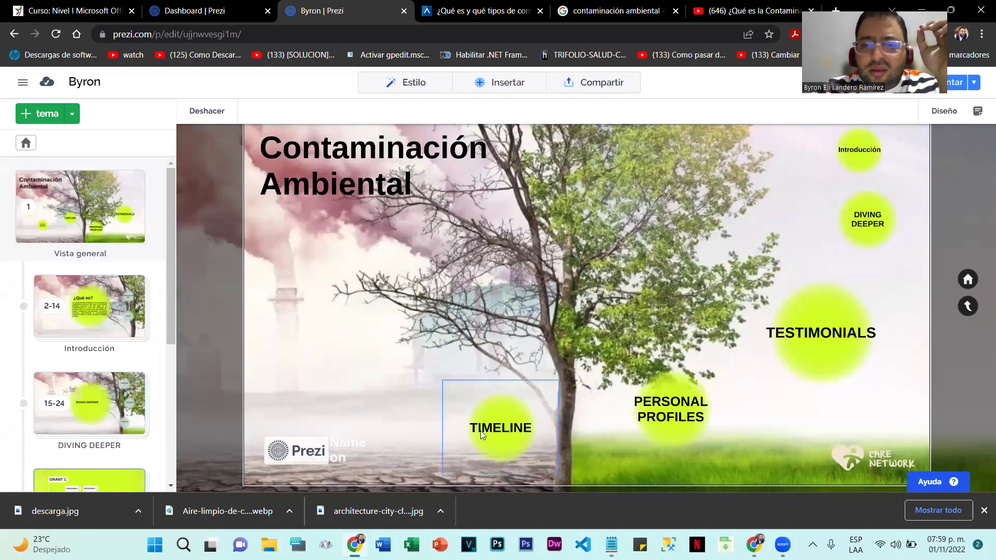
# Try moving the TIMELINE circle onto TESTIMONIALS and shifting the TESTIMONIALS circle on the overview
pyautogui.moveTo(481, 430); pyautogui.dragTo(855, 311)
pyautogui.moveTo(784, 315); pyautogui.dragTo(809, 358)
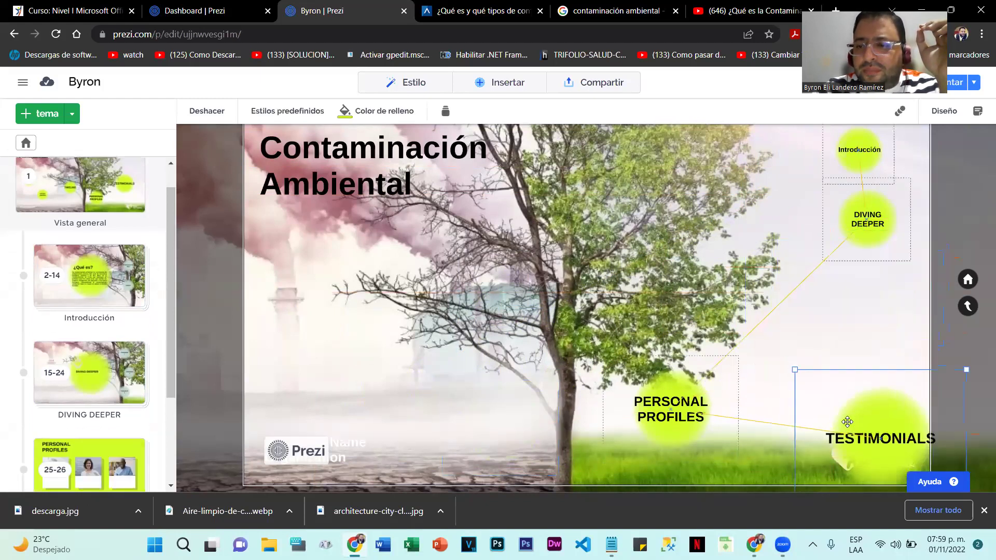
pyautogui.moveTo(754, 306); pyautogui.dragTo(795, 319)
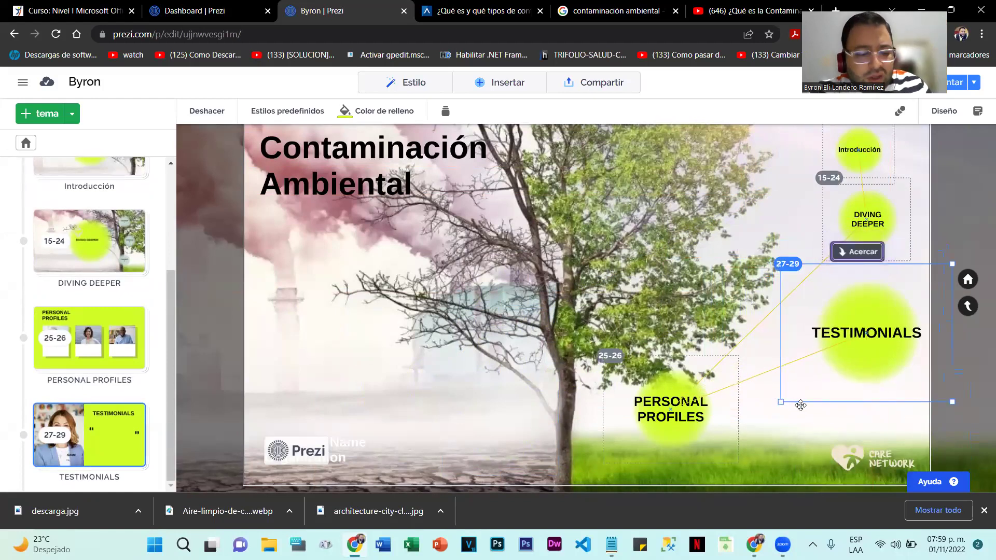
# Undo all the topic circle moves on the overview and deselect TESTIMONIALS
pyautogui.hotkey('ctrl', 'z')
pyautogui.hotkey('ctrl', 'z')
pyautogui.hotkey('ctrl', 'z')
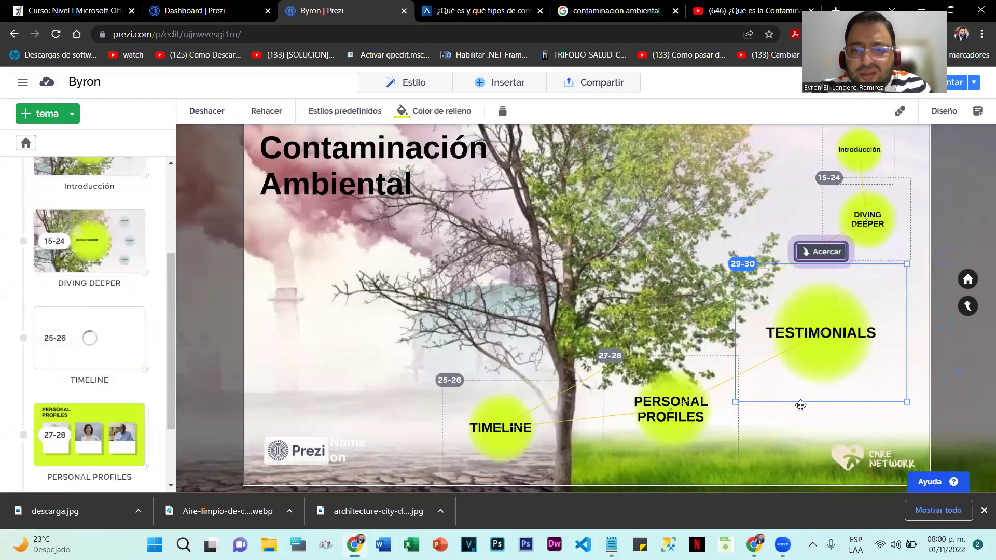
pyautogui.hotkey('ctrl', 'z')
pyautogui.hotkey('ctrl', 'z')
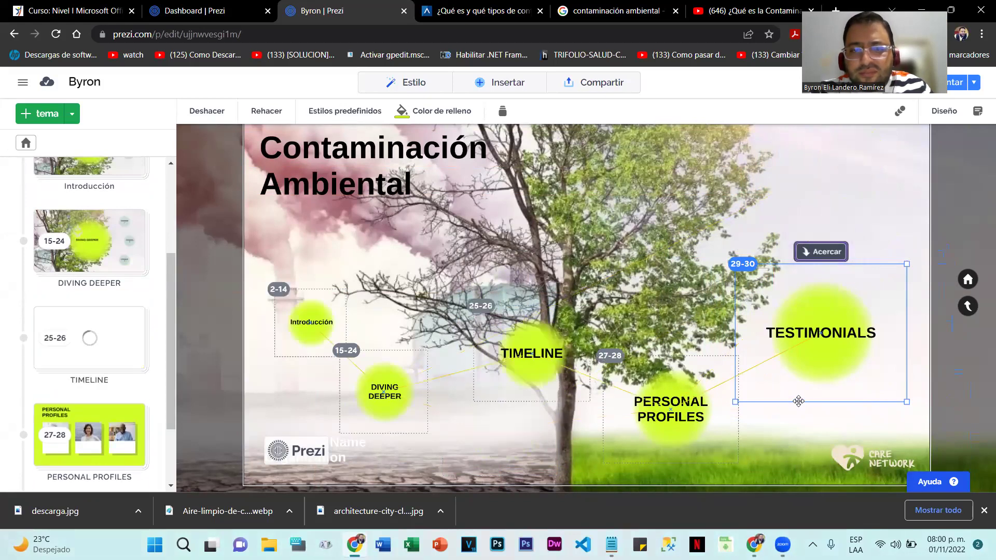
pyautogui.hotkey('ctrl', 'z')
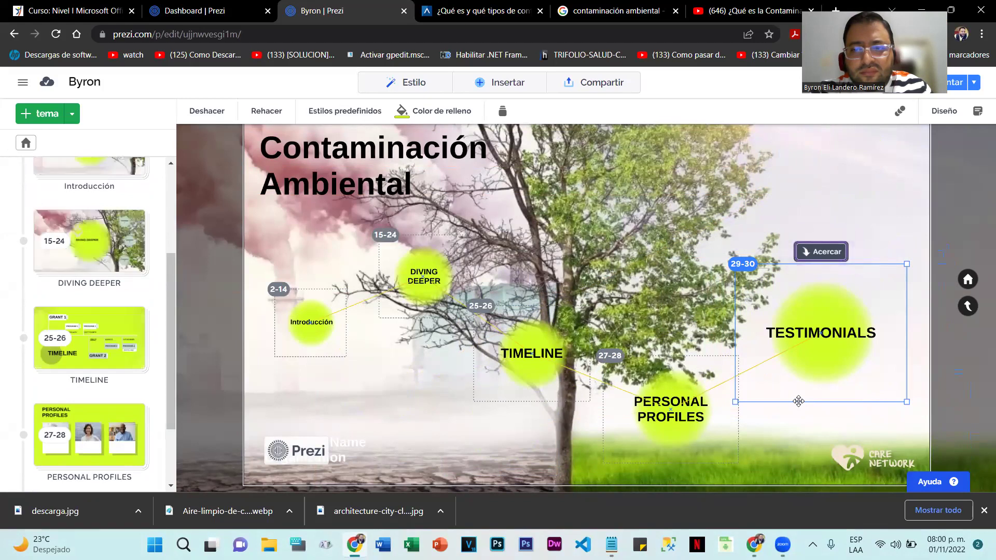
pyautogui.click(423, 425)
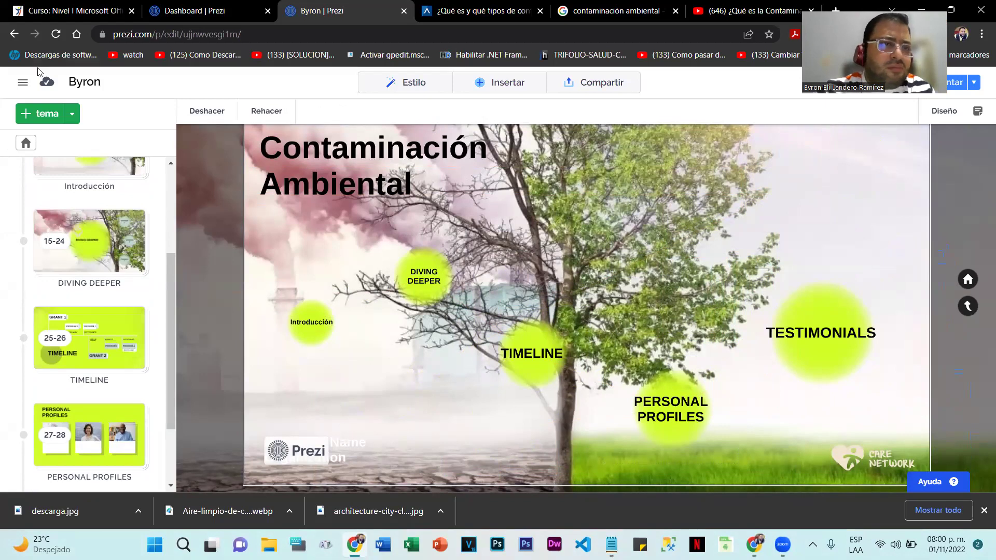
# Redo the DIVING DEEPER circle's move and undo it again
pyautogui.click(267, 111)
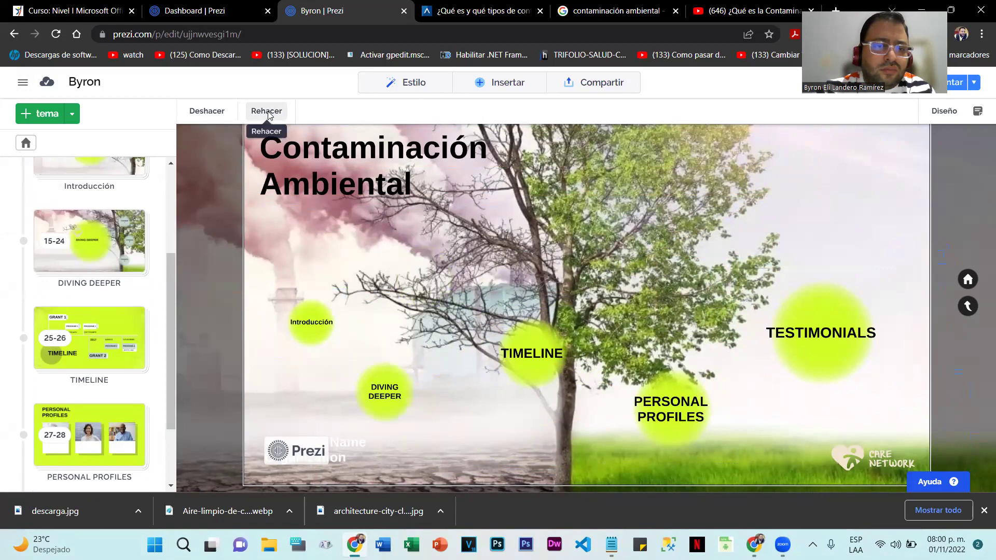
pyautogui.click(267, 112)
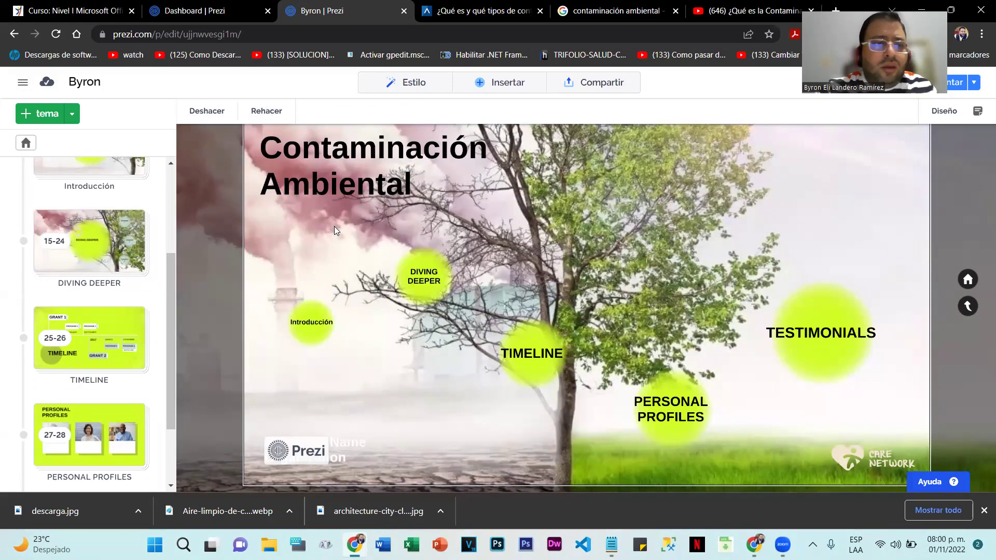
pyautogui.scroll(3, 334, 230)
pyautogui.scroll(-4, 328, 248)
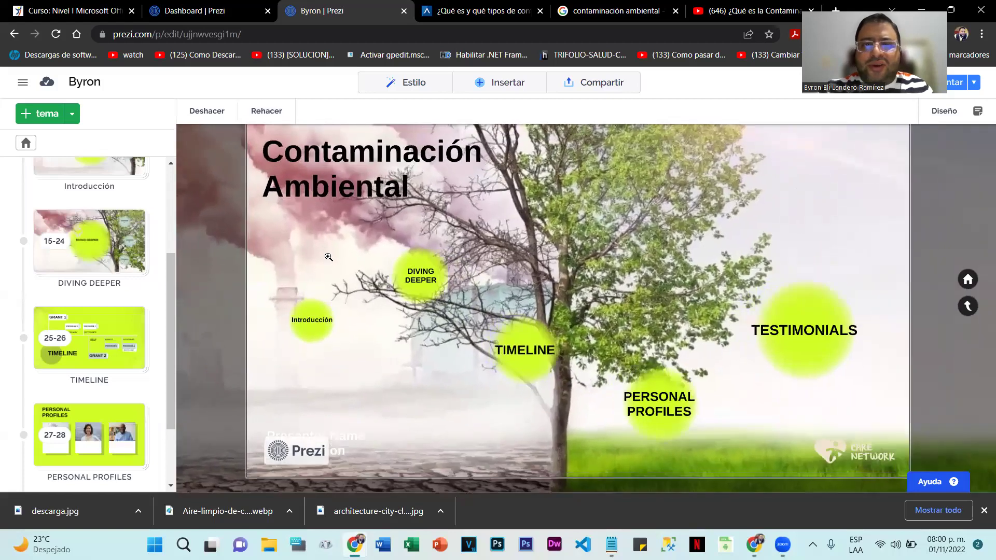
pyautogui.scroll(1, 329, 259)
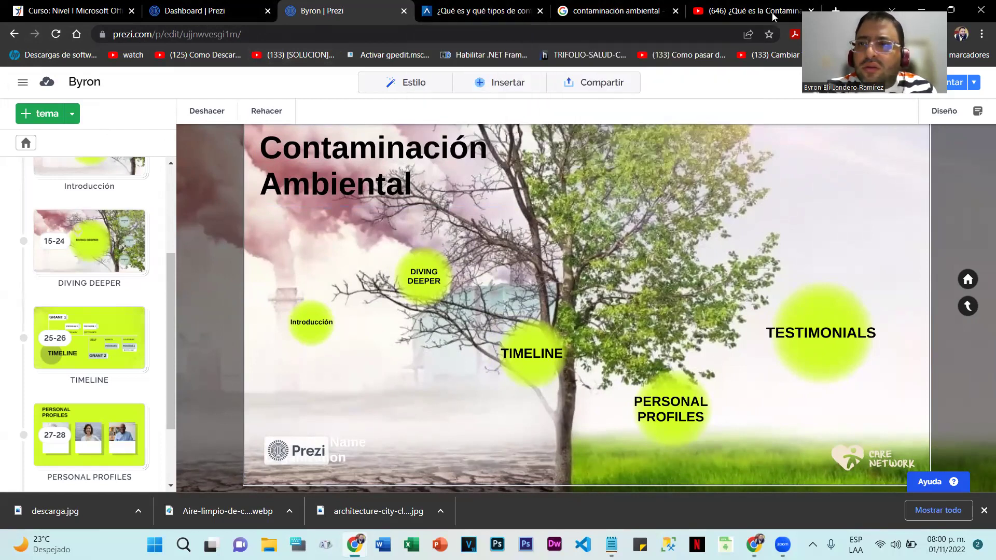
# Search Google for "temp mail" in a new browser tab
pyautogui.hotkey('ctrl', 't')
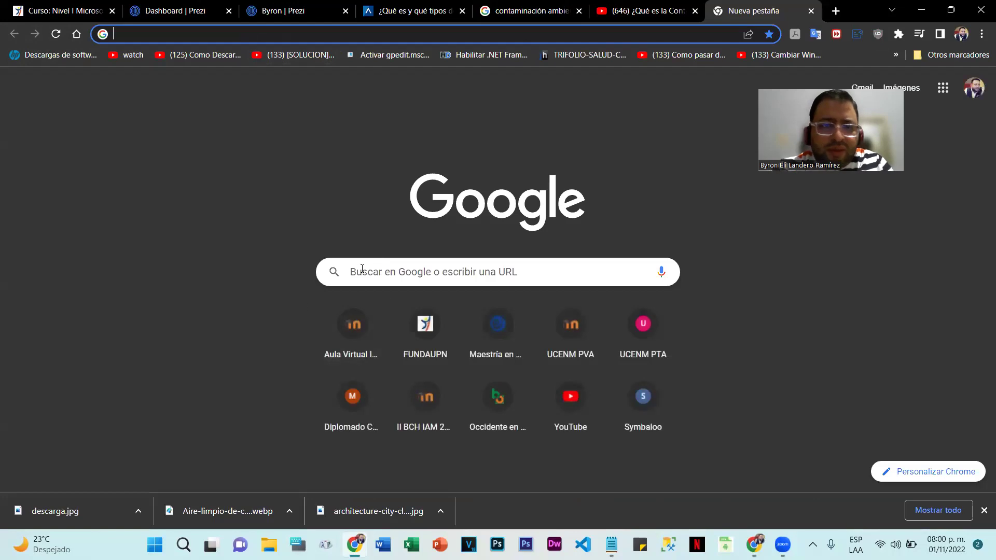
pyautogui.click(362, 269)
pyautogui.write('t')
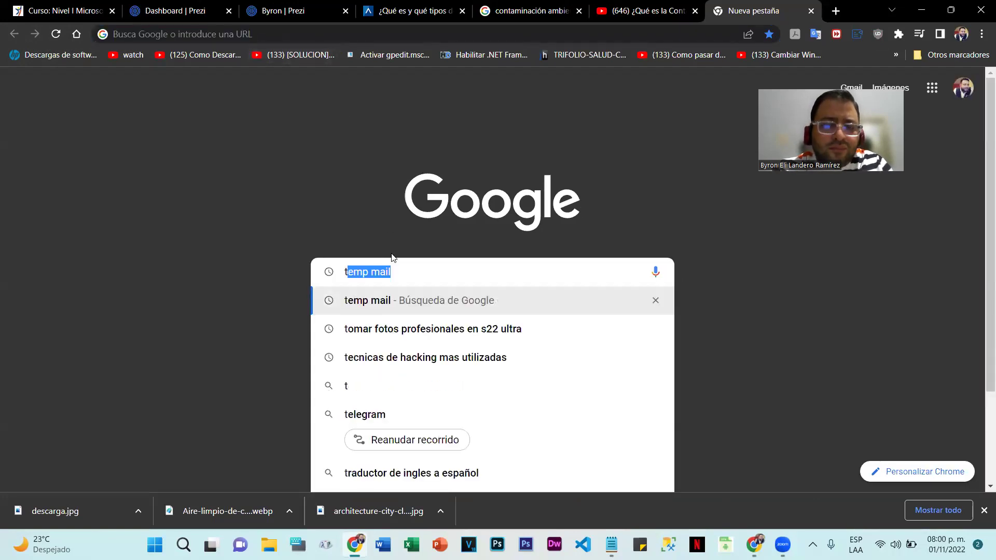
pyautogui.press('Return')
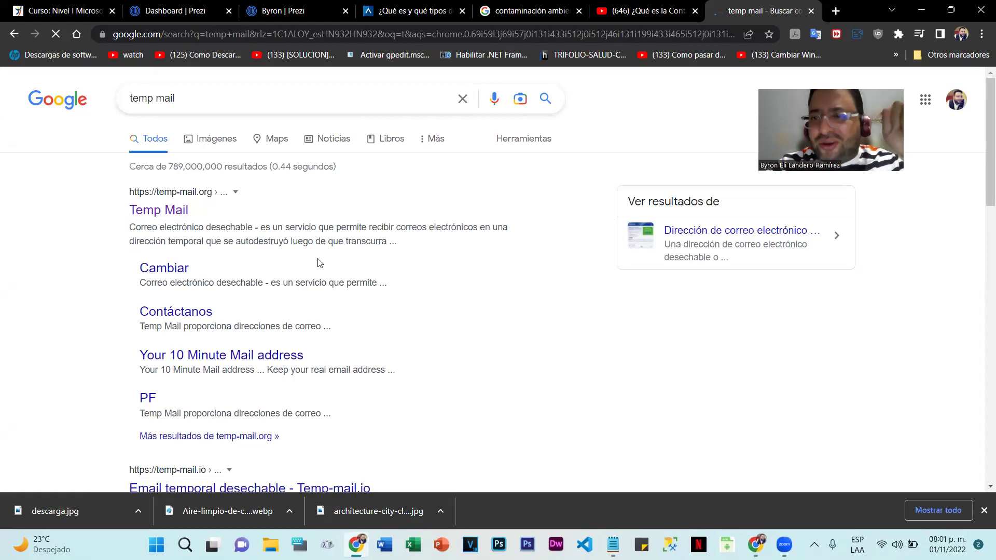
# Close the YouTube video, "contaminación ambiental" search and pollution article tabs, keeping the temp mail search open
pyautogui.click(678, 12)
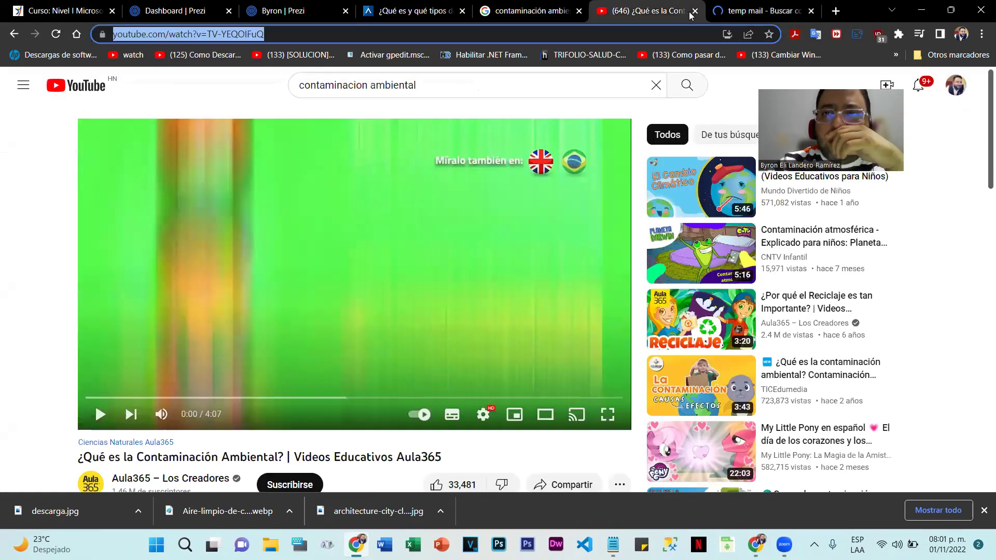
pyautogui.hotkey('ctrl', 'w')
pyautogui.click(554, 12)
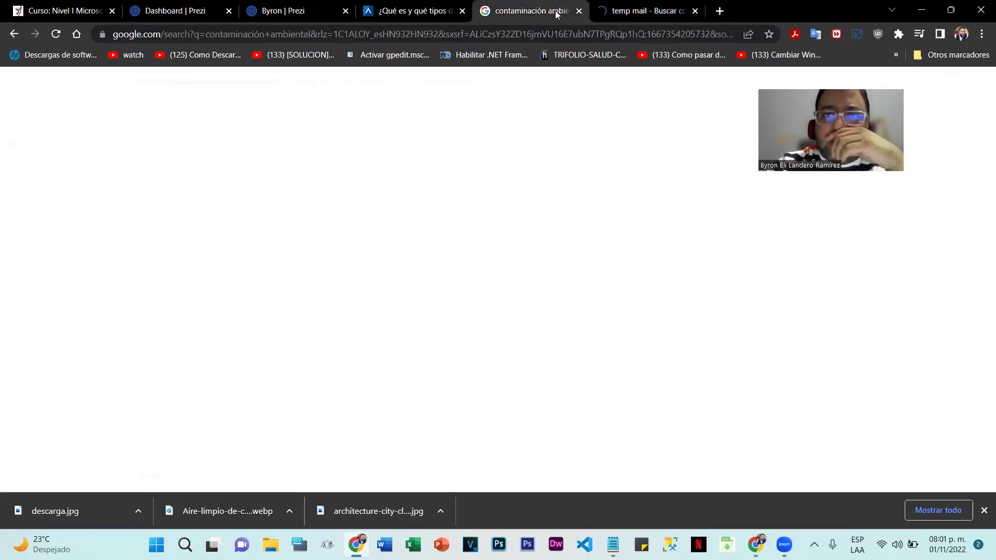
pyautogui.click(580, 12)
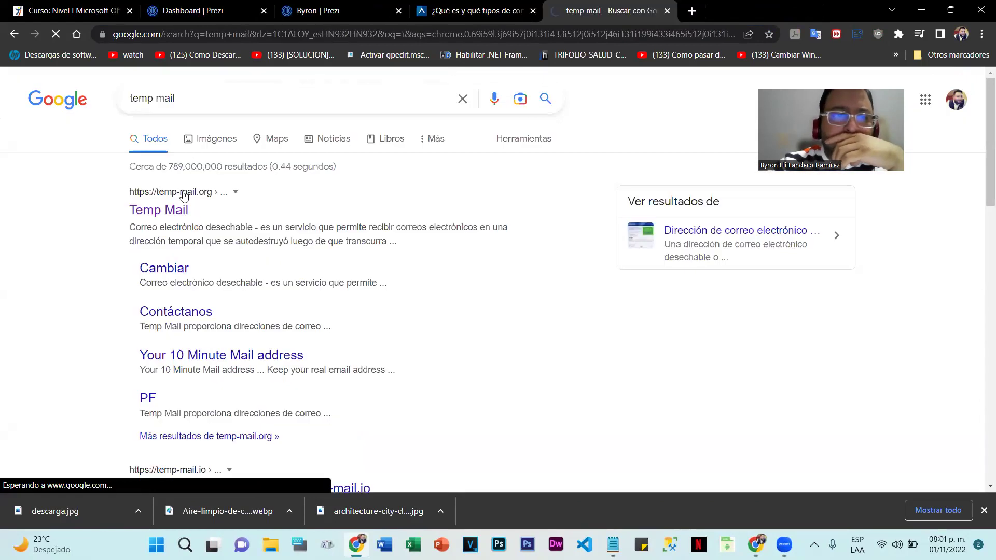
pyautogui.click(178, 211)
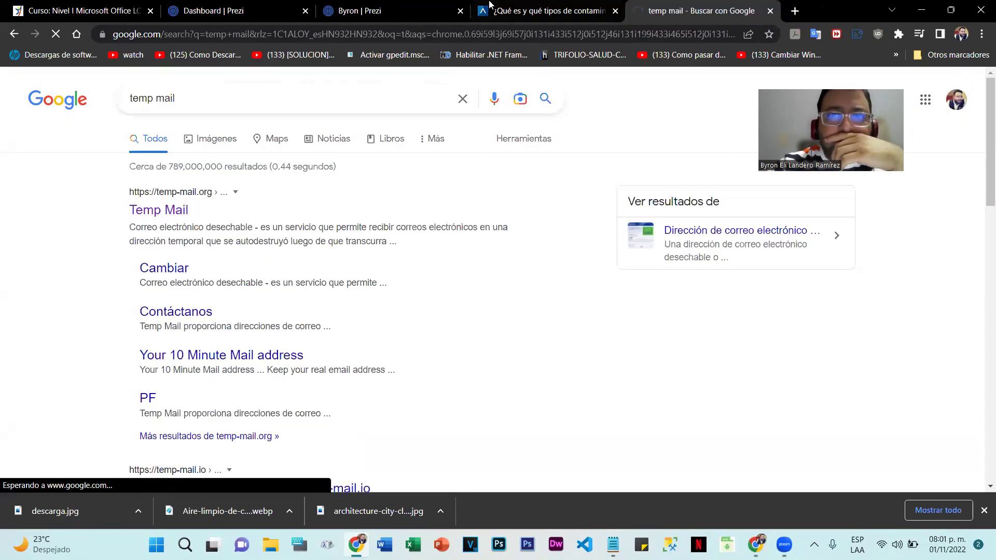
pyautogui.click(596, 12)
pyautogui.click(615, 11)
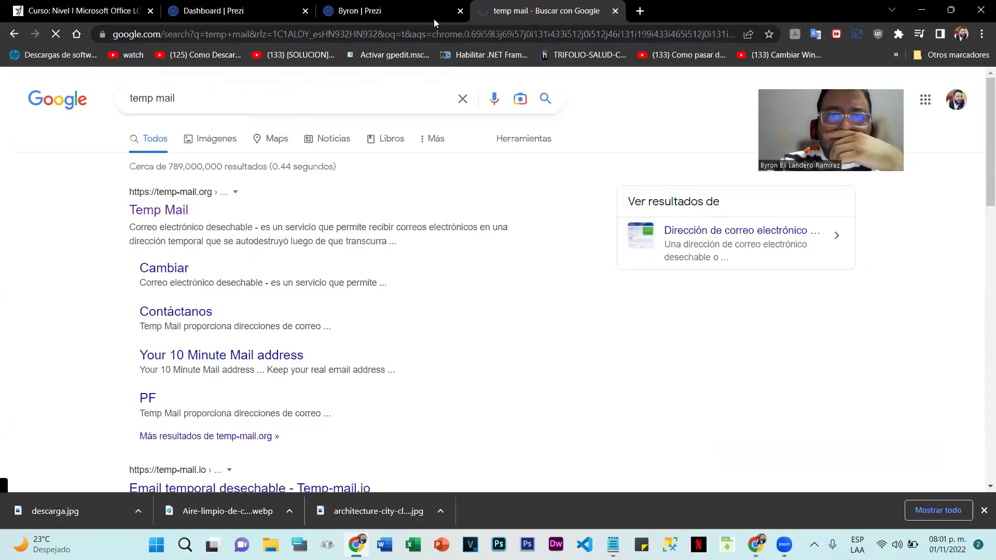
# Return to the temp mail search and open the Temp Mail website from temp-mail.org
pyautogui.click(367, 11)
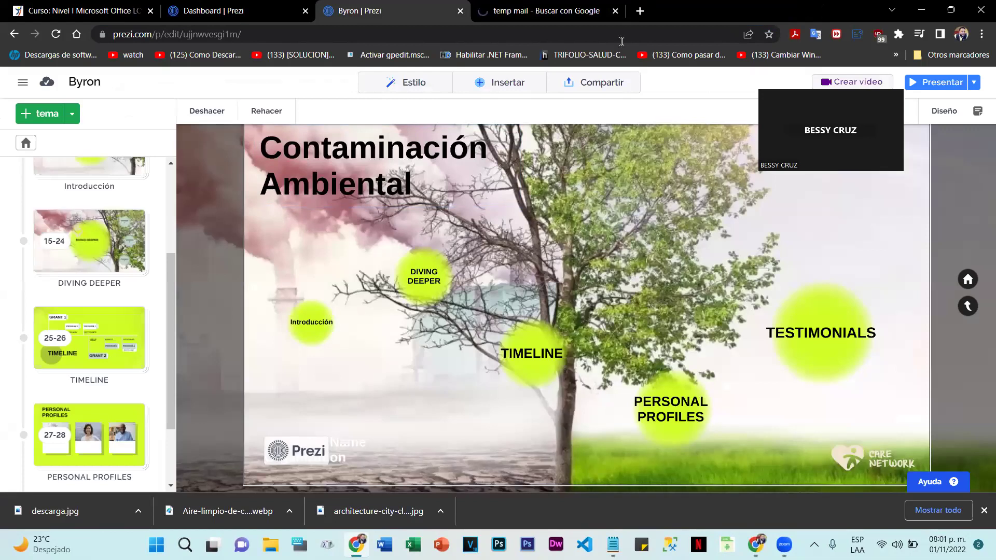
pyautogui.click(555, 11)
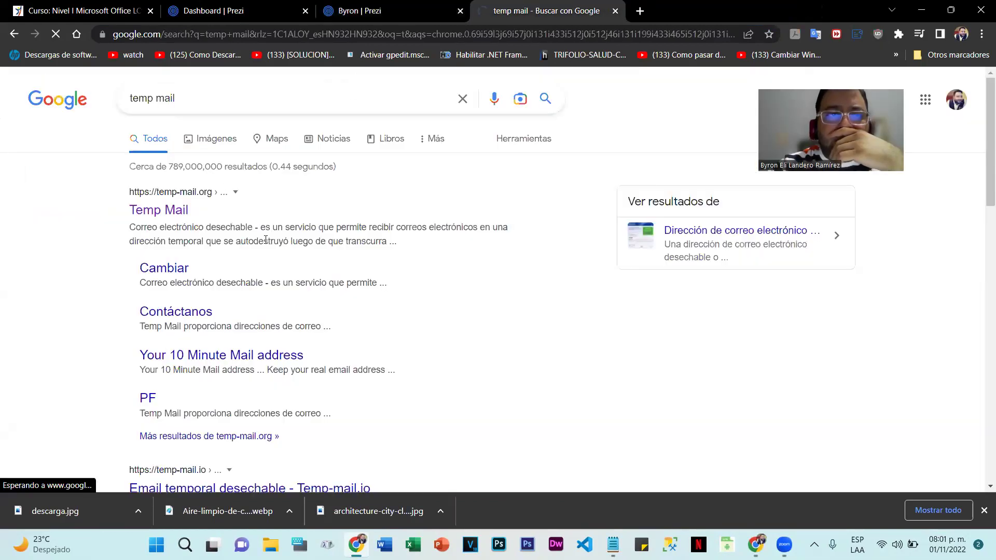
pyautogui.click(203, 97)
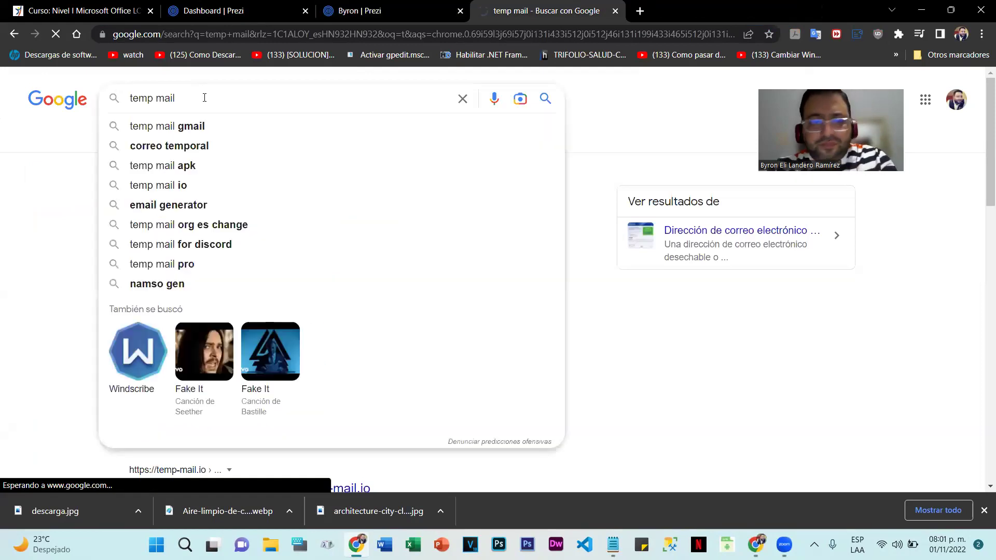
pyautogui.click(67, 246)
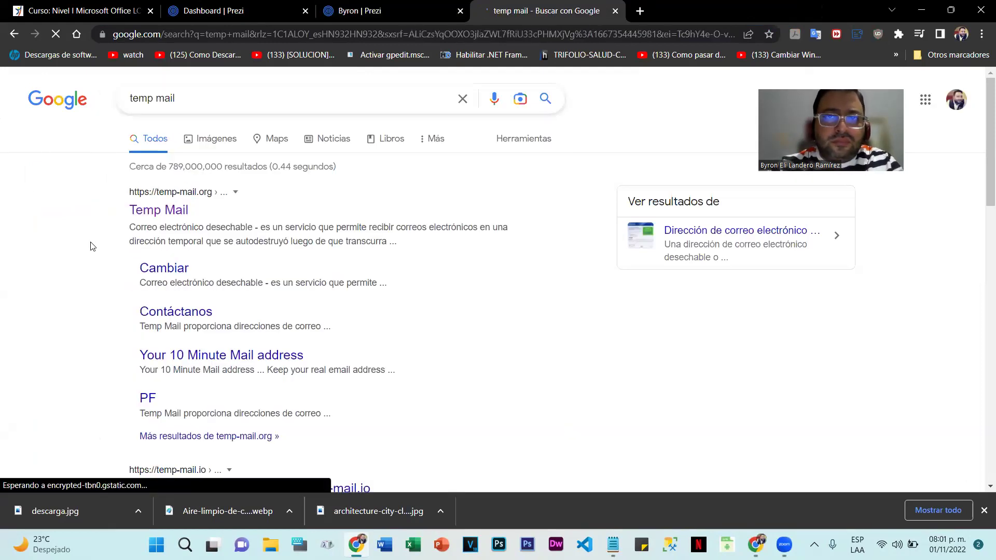
pyautogui.click(166, 210)
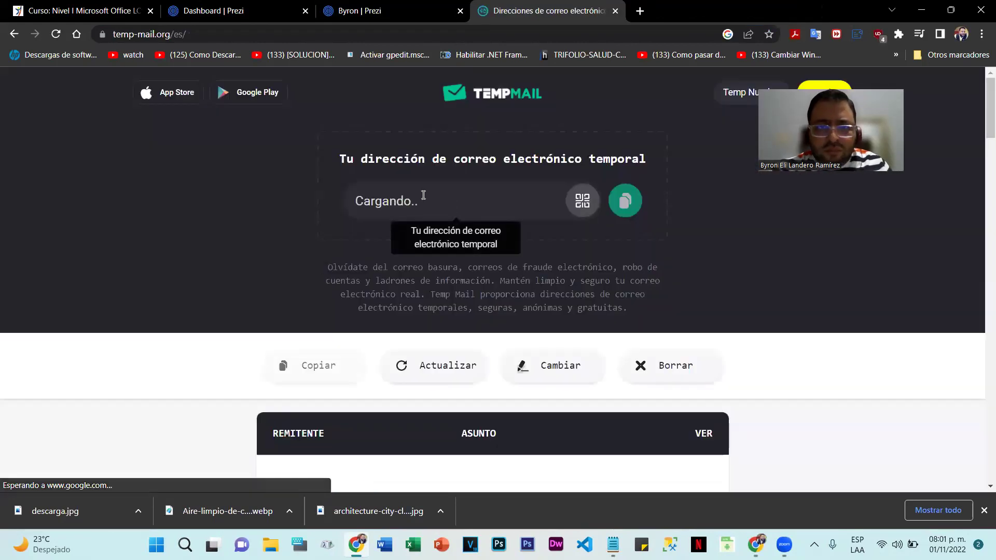
# Copy the temporary e-mail address generated on the Temp Mail page
pyautogui.scroll(-8, 457, 197)
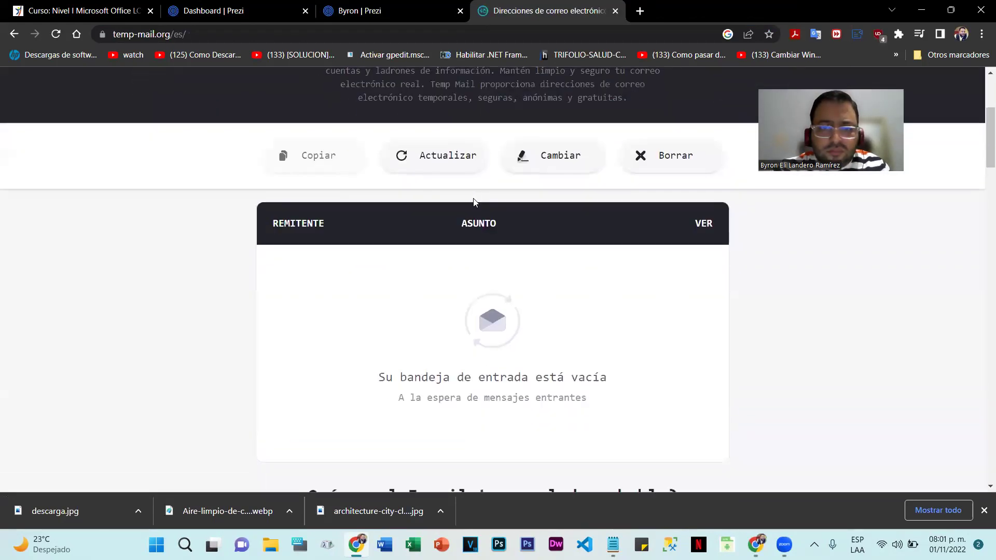
pyautogui.scroll(5, 473, 201)
pyautogui.scroll(-4, 473, 201)
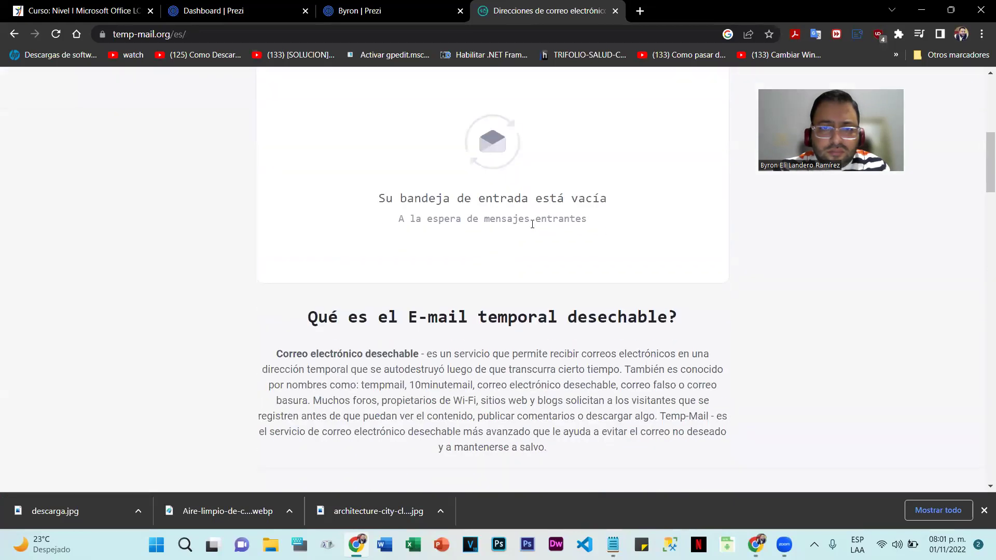
pyautogui.scroll(8, 539, 232)
pyautogui.scroll(-6, 540, 233)
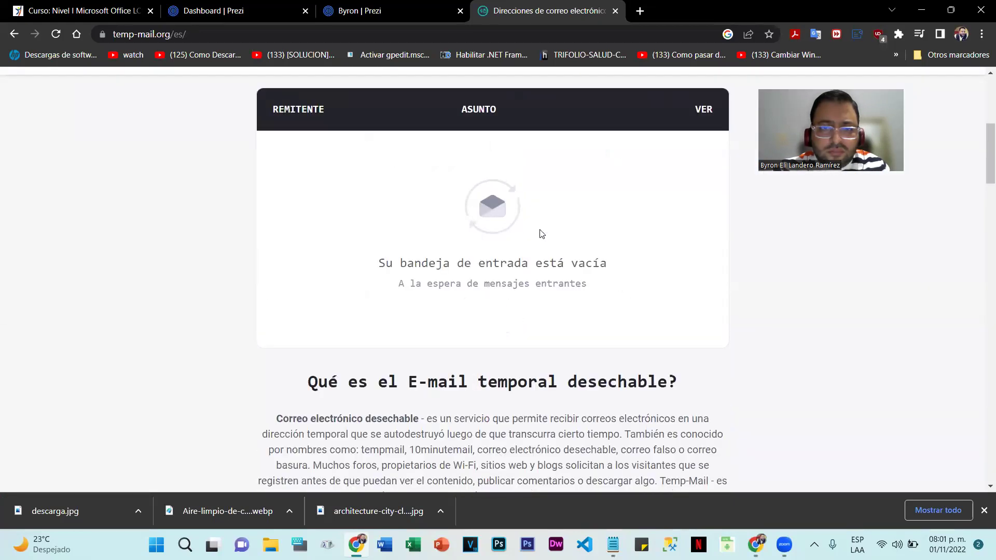
pyautogui.scroll(5, 540, 233)
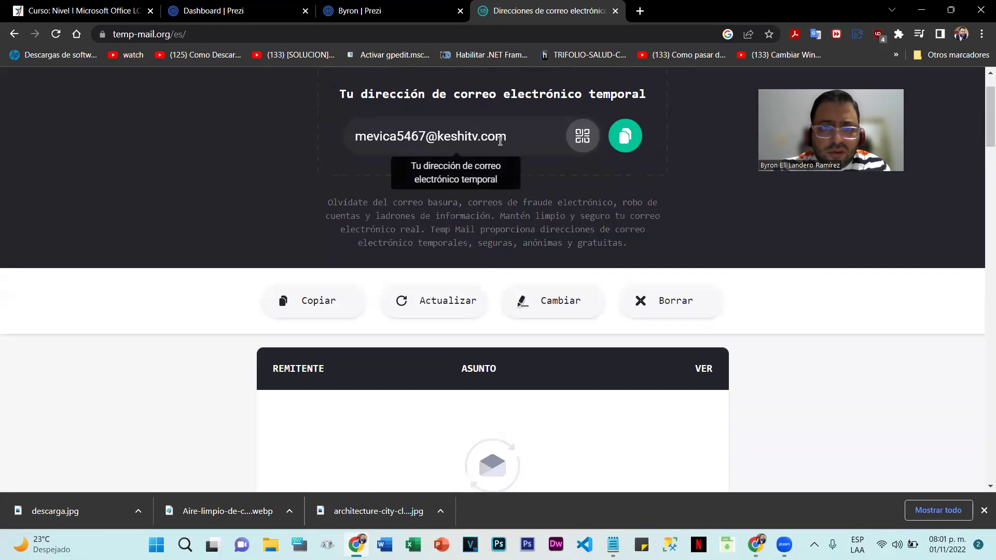
pyautogui.moveTo(506, 136); pyautogui.dragTo(311, 127)
pyautogui.hotkey('ctrl', 'c')
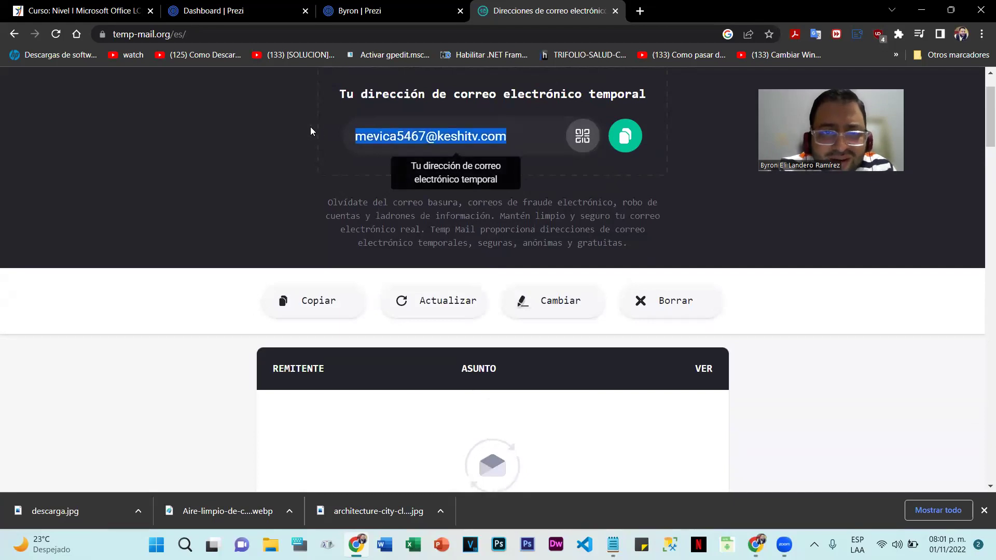
# Switch to the Notepad class notes and paste the temporary e-mail address below the Genially (Interactividad) entry
pyautogui.scroll(-4, 707, 405)
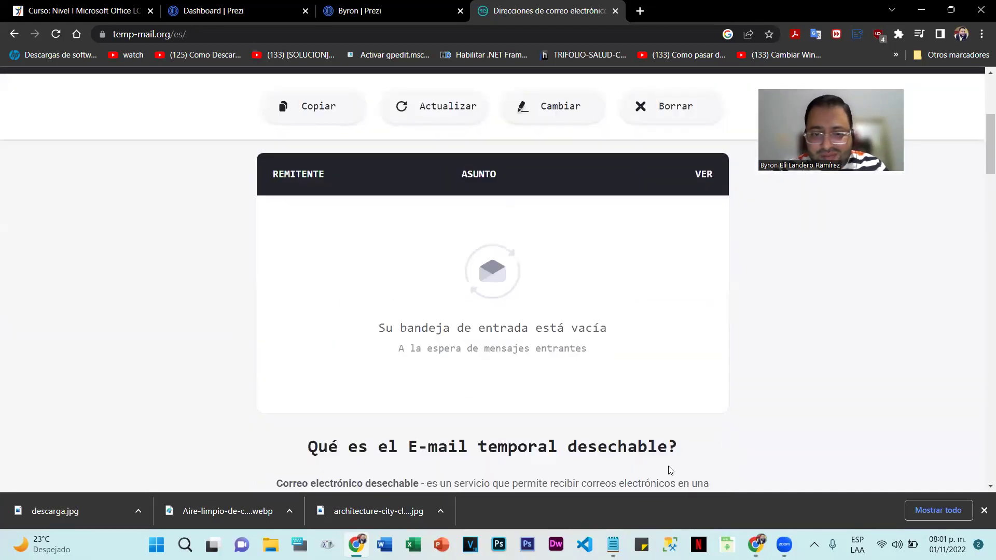
pyautogui.click(613, 544)
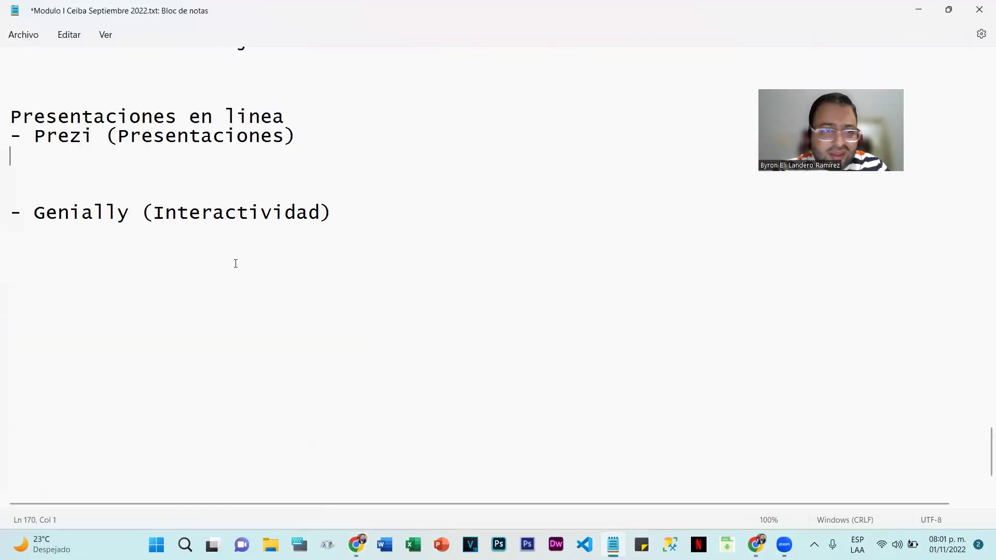
pyautogui.hotkey('ctrl', 'v')
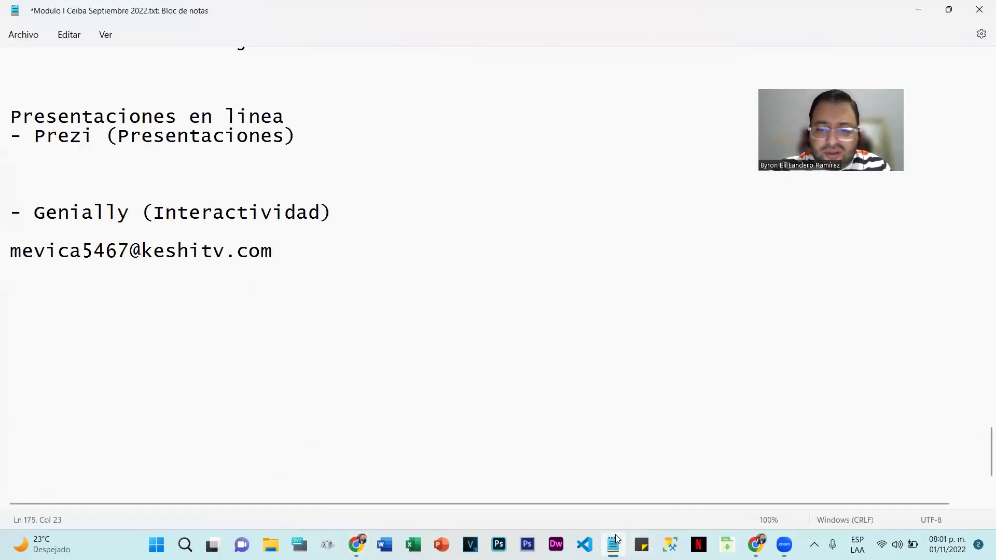
# Switch to the browser and open the account settings from the Prezi dashboard
pyautogui.click(356, 545)
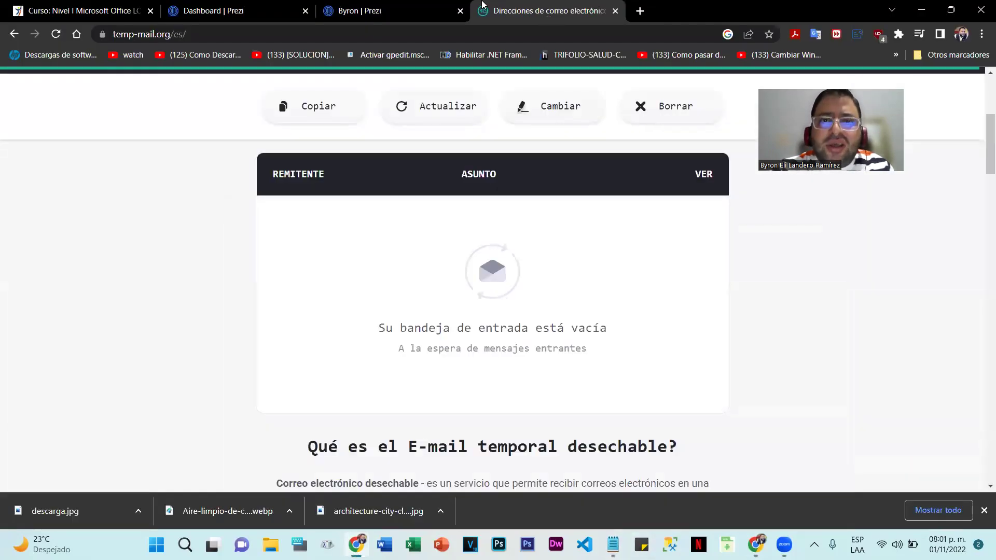
pyautogui.click(392, 10)
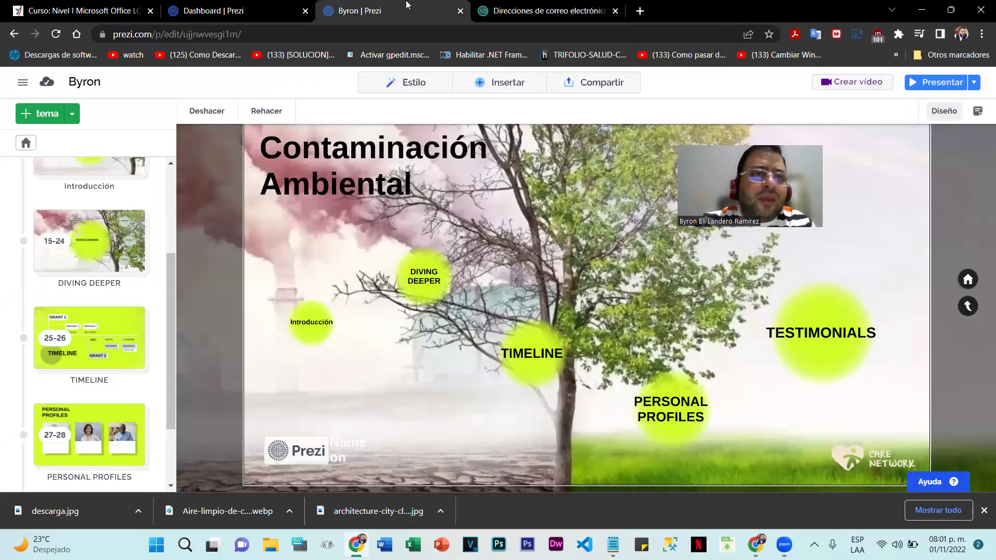
pyautogui.hotkey('ctrl', 'pageup')
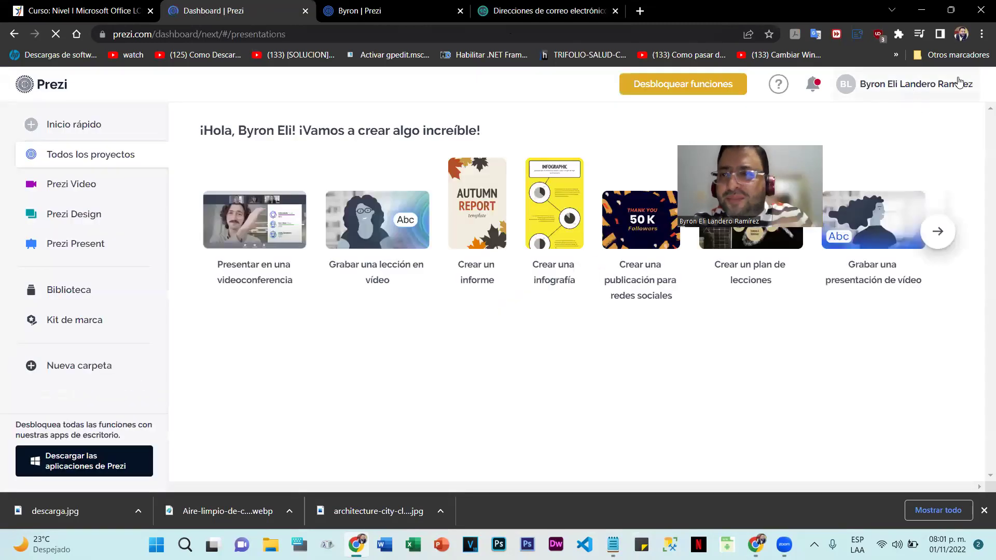
pyautogui.click(947, 89)
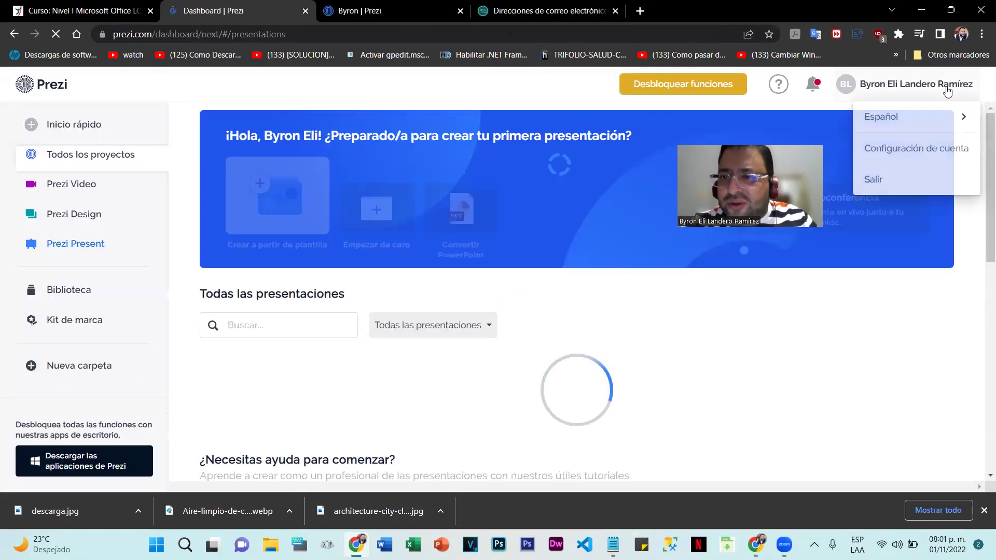
pyautogui.click(901, 151)
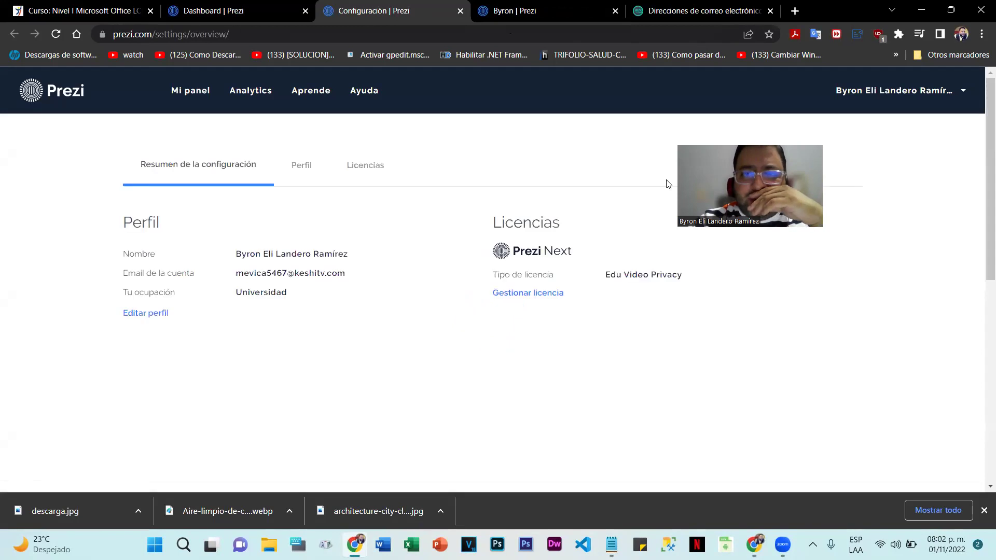
# Copy the account e-mail from the Prezi profile and paste it into the Notepad notes below the temporary address
pyautogui.moveTo(348, 271); pyautogui.dragTo(235, 273)
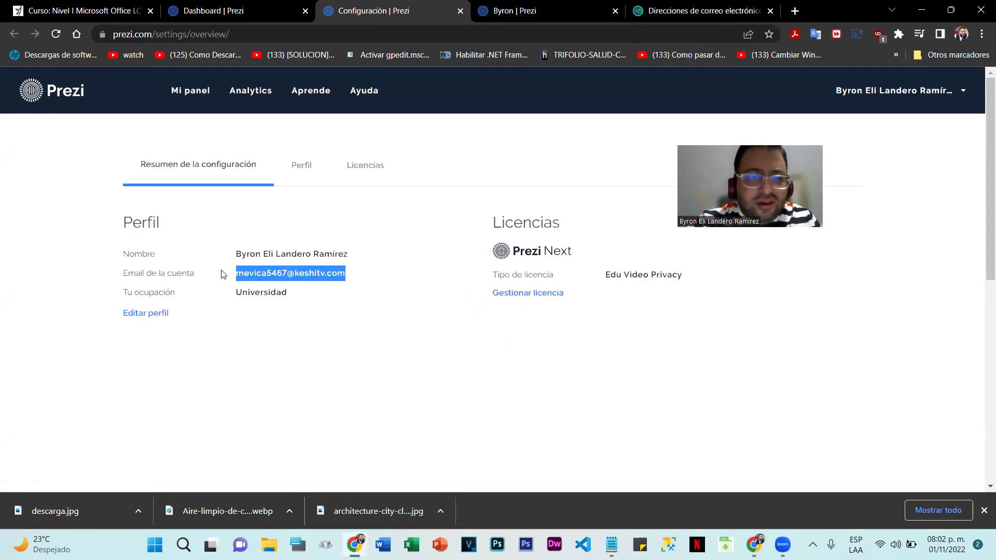
pyautogui.hotkey('ctrl', 'c')
pyautogui.hotkey('alt', 'Tab')
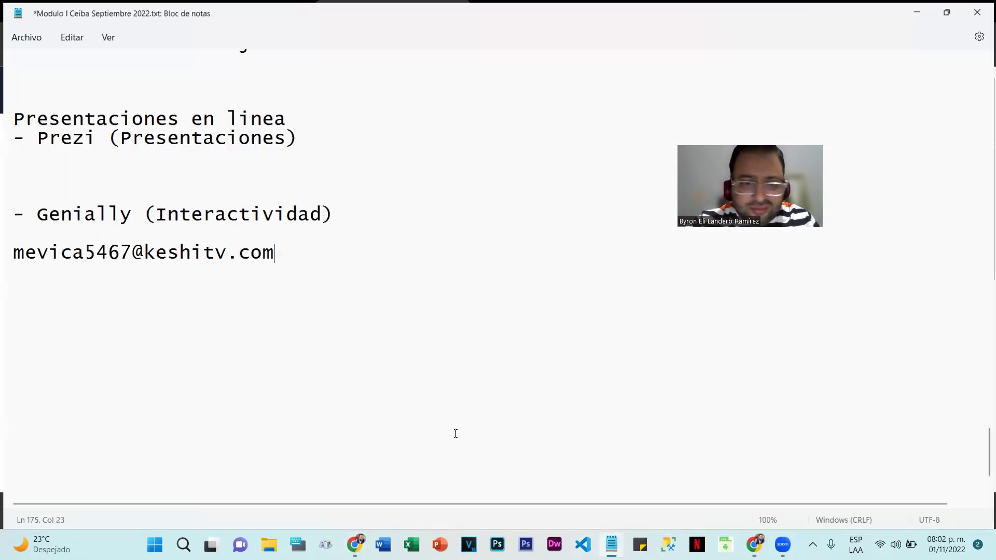
pyautogui.click(238, 289)
pyautogui.hotkey('ctrl', 'v')
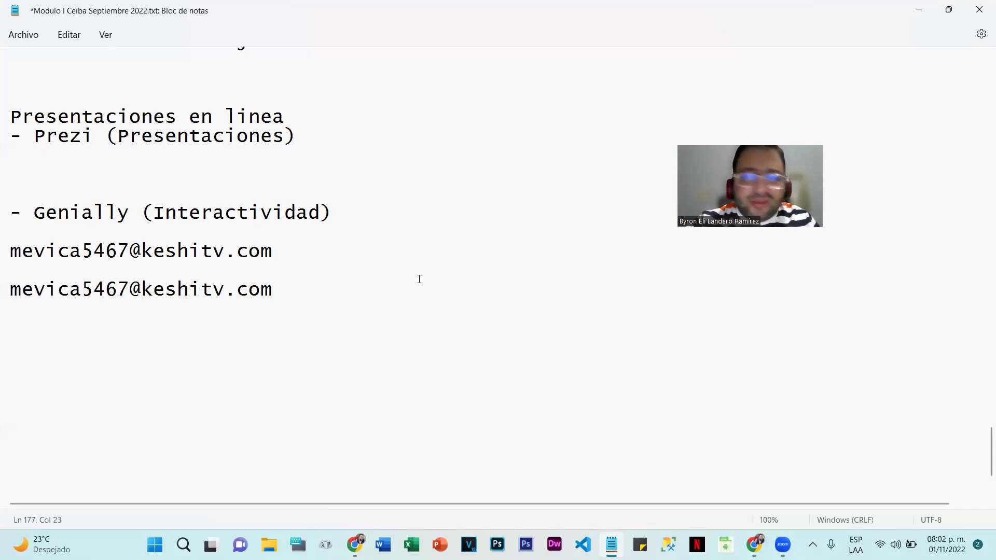
# Return to the browser, close the Prezi settings page and go back to the Contaminación Ambiental presentation
pyautogui.hotkey('alt', 'Tab')
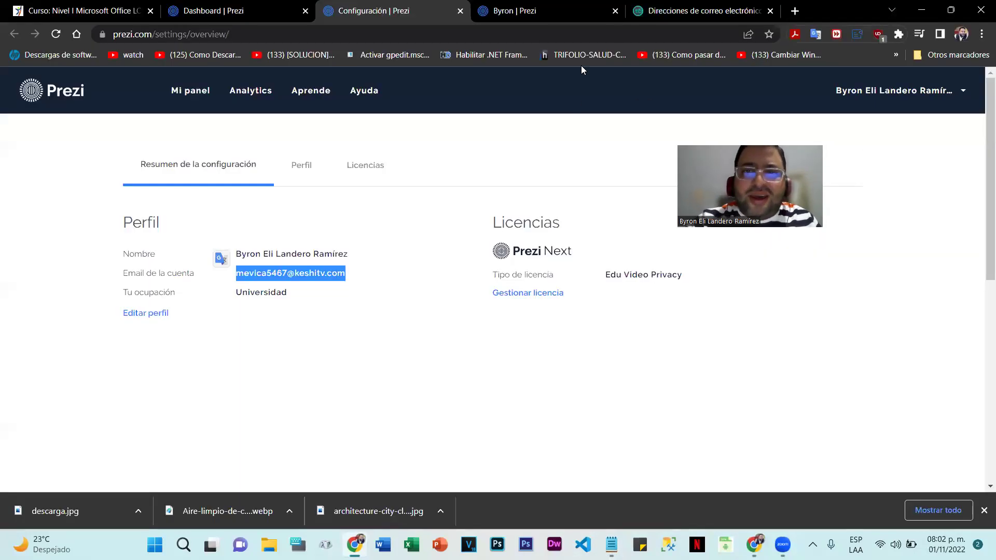
pyautogui.click(460, 11)
pyautogui.click(406, 7)
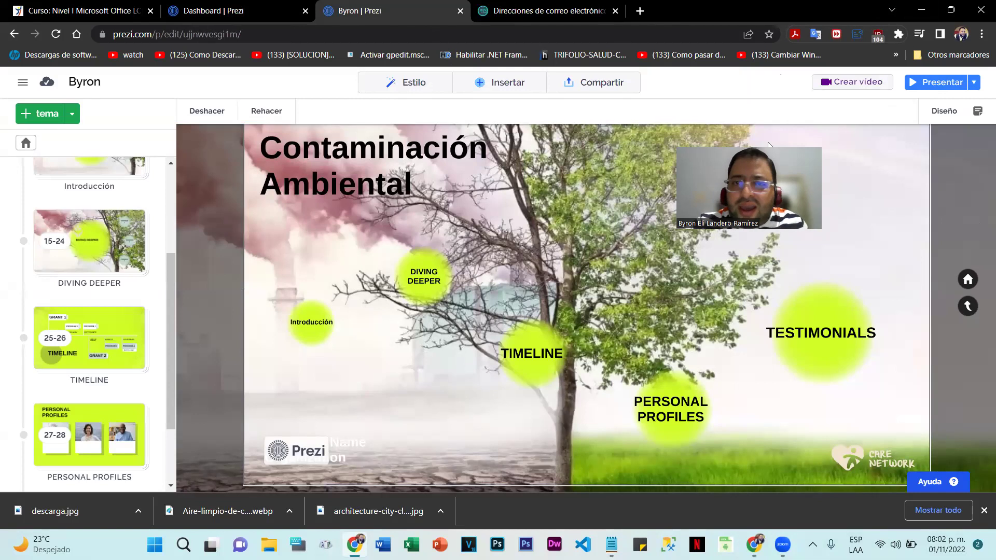
# Create a viewing link for the presentation with the viewer name sadfsDF, copy its URL and close the dialog
pyautogui.click(621, 91)
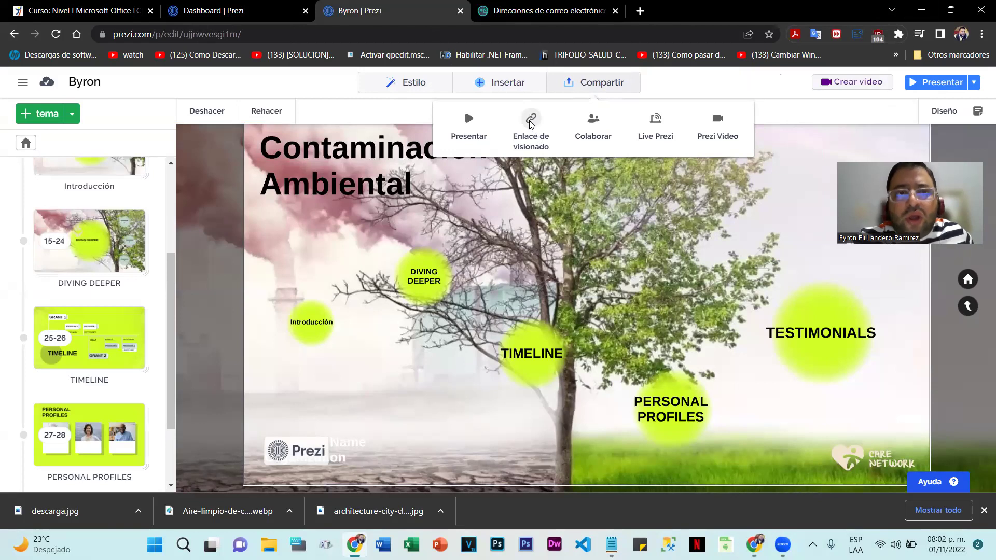
pyautogui.click(227, 33)
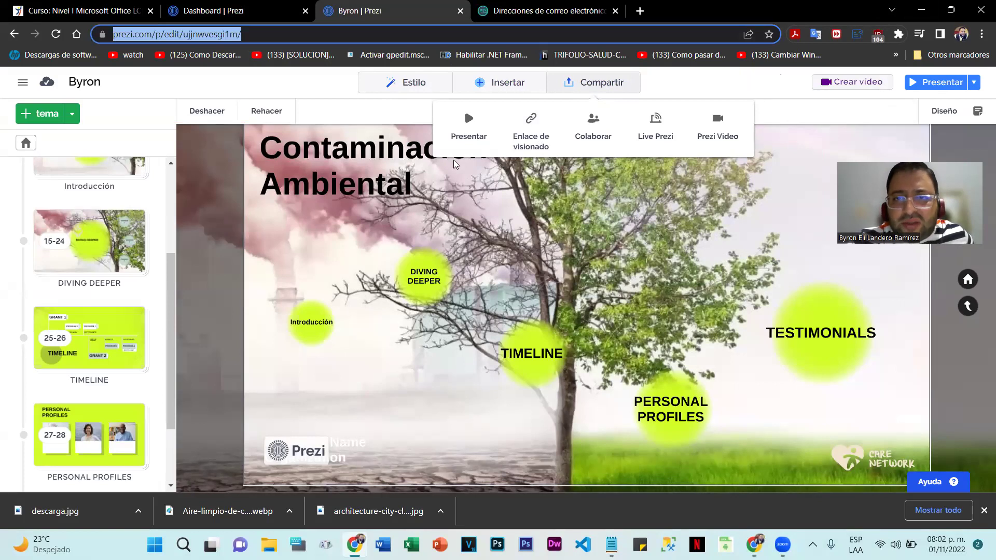
pyautogui.click(529, 131)
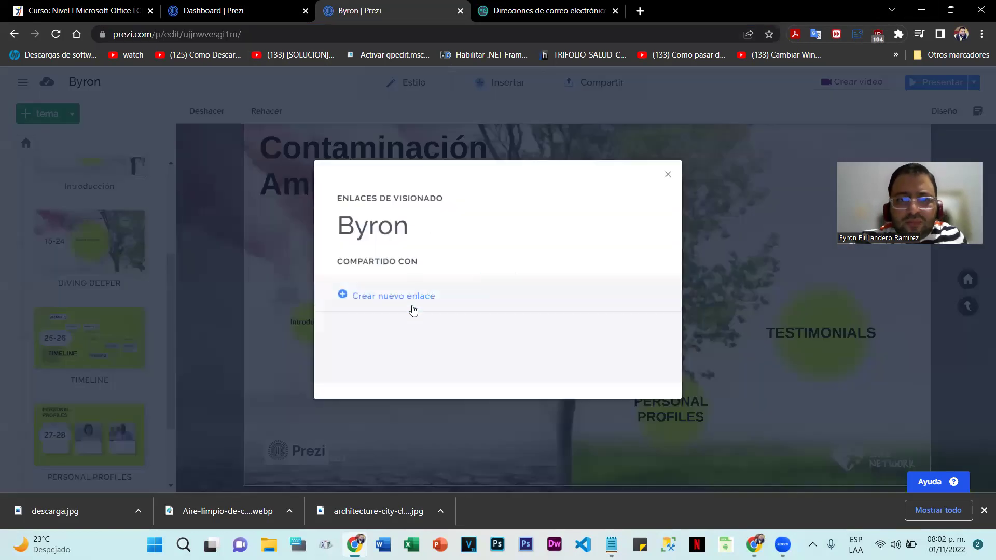
pyautogui.click(394, 296)
pyautogui.write('sadfsDF')
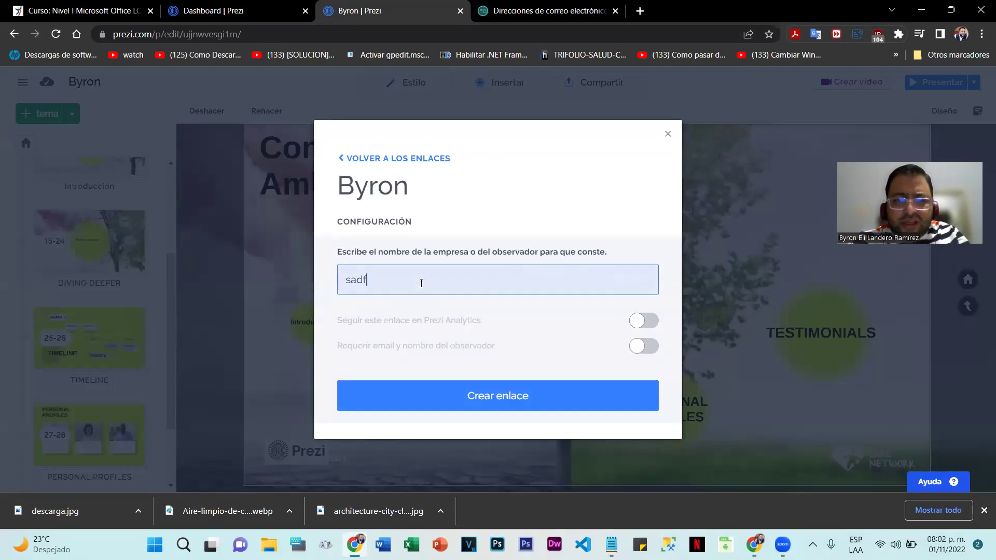
pyautogui.click(491, 396)
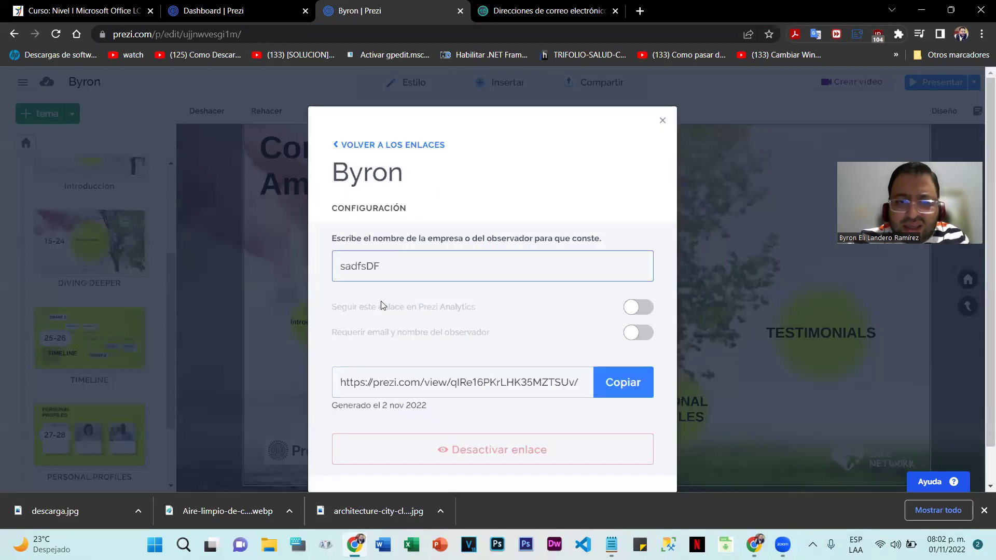
pyautogui.click(629, 390)
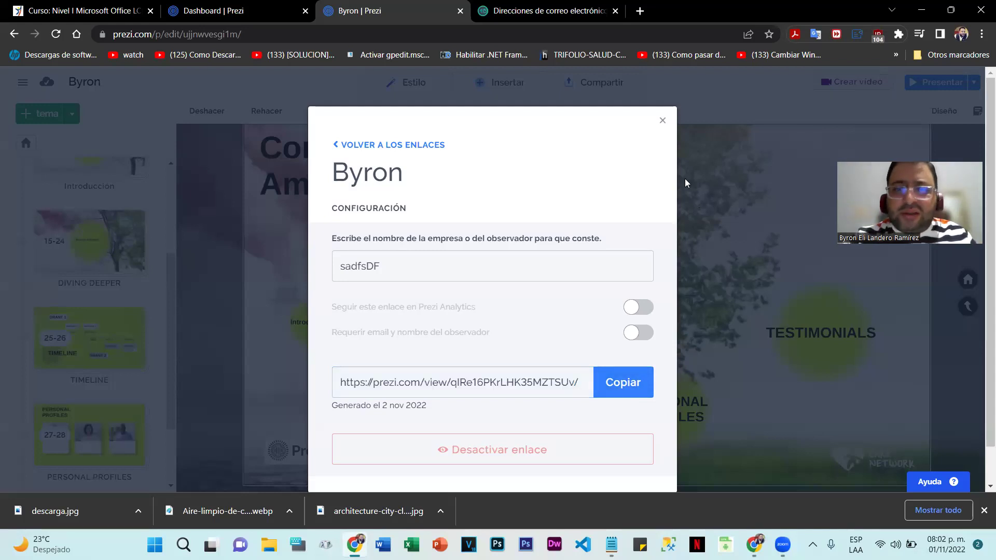
pyautogui.click(661, 121)
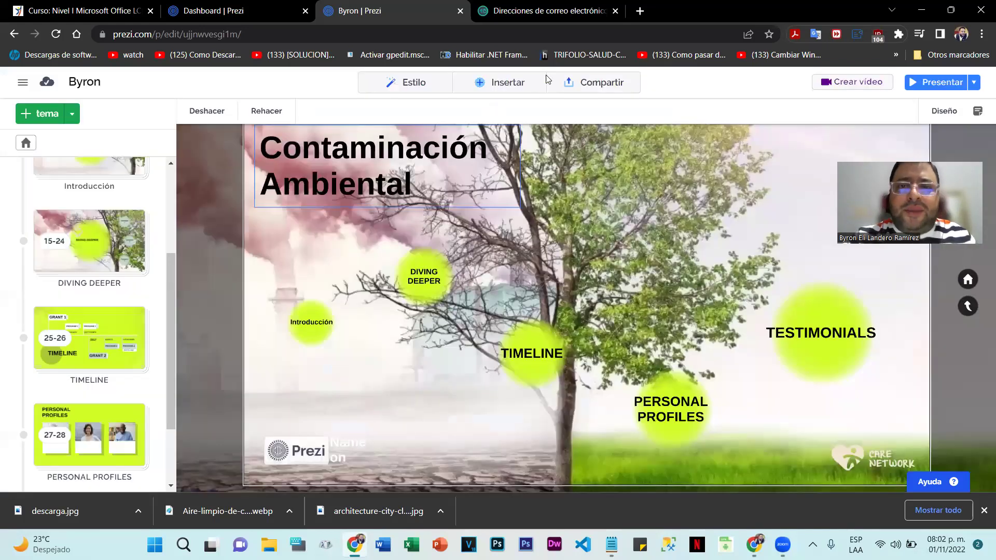
# Look over the sharing options again and close the presentation editor and Temp Mail tabs, returning to the Prezi dashboard
pyautogui.click(585, 82)
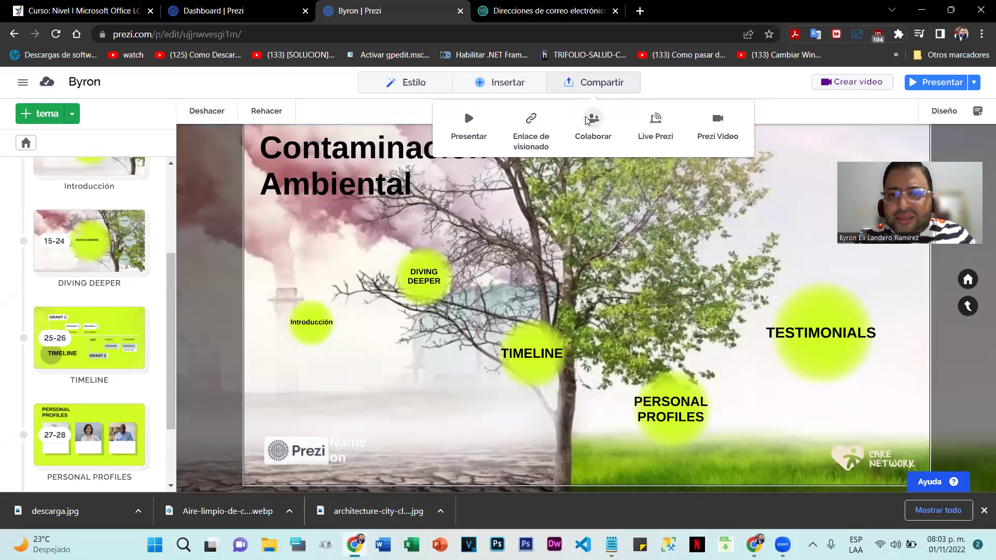
pyautogui.click(676, 78)
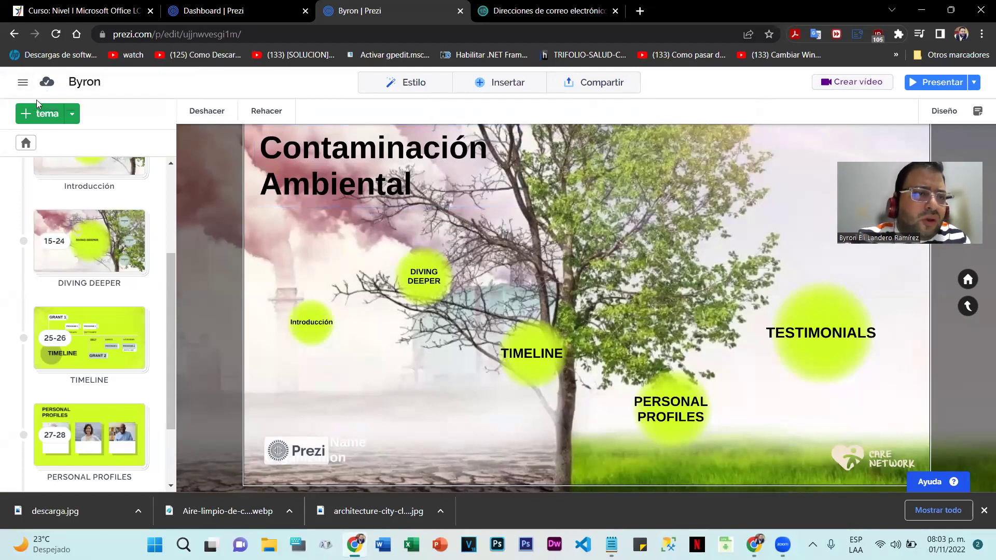
pyautogui.click(460, 11)
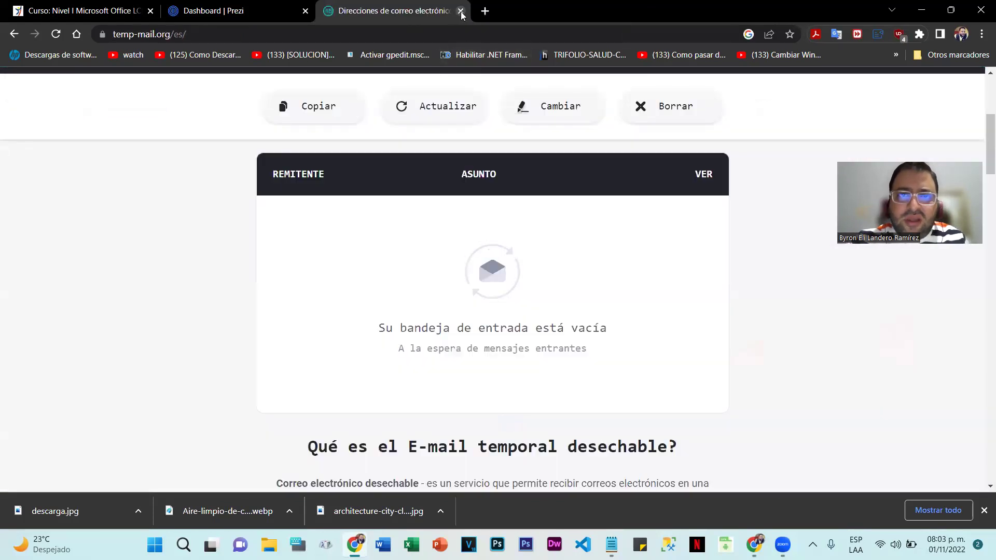
pyautogui.hotkey('ctrl', 'w')
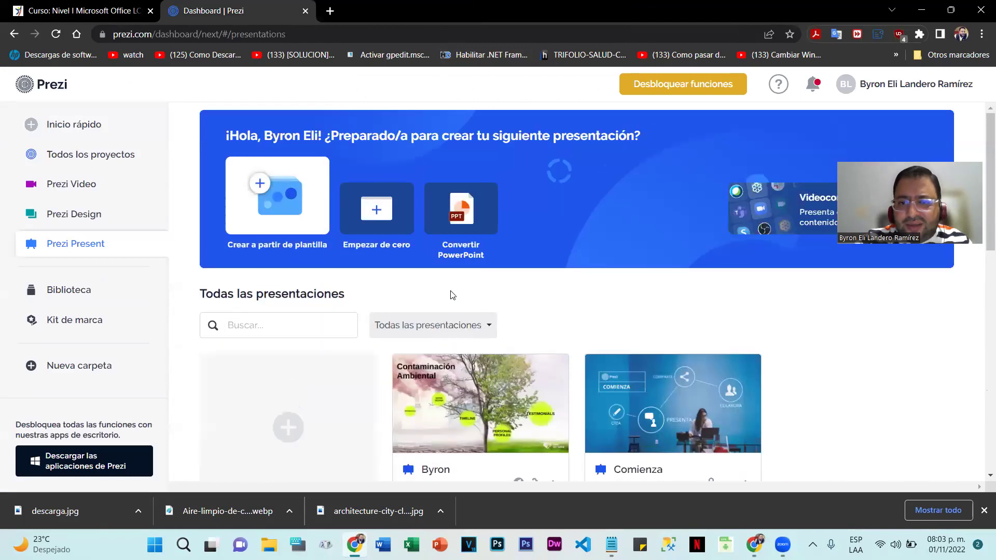
# Locate the edit option of the Contaminación Ambiental presentation on the dashboard and look over the tutorials and reusable presentations
pyautogui.scroll(-3, 451, 291)
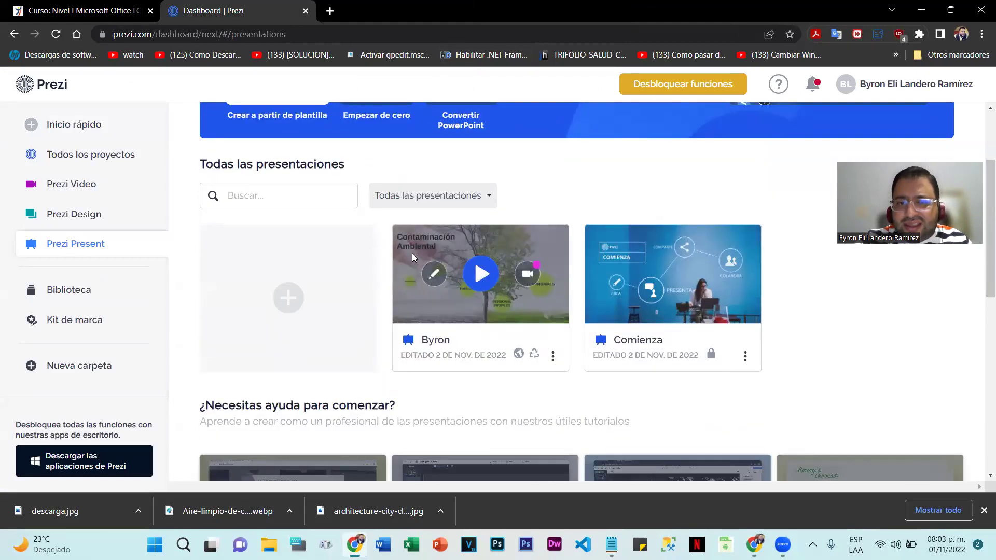
pyautogui.moveTo(404, 307)
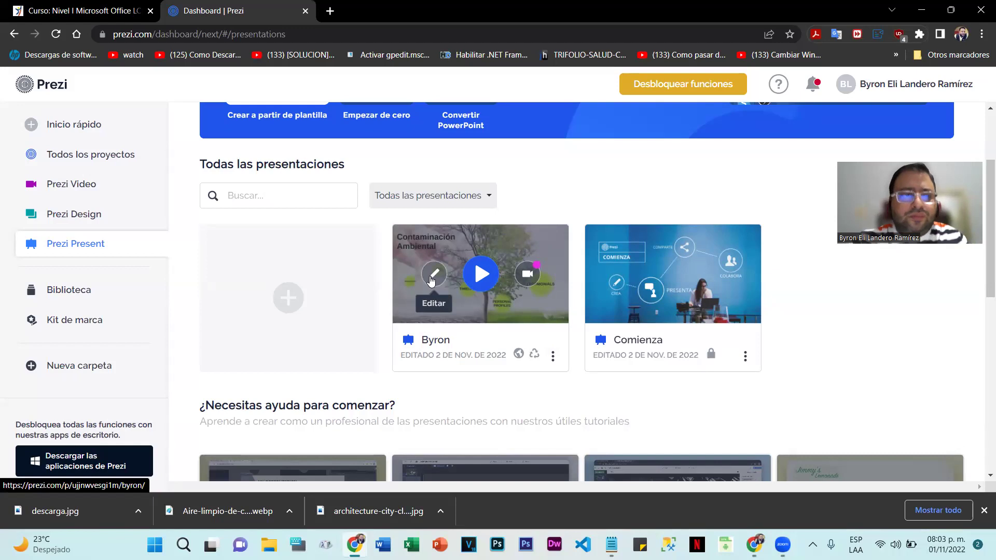
pyautogui.scroll(-5, 738, 351)
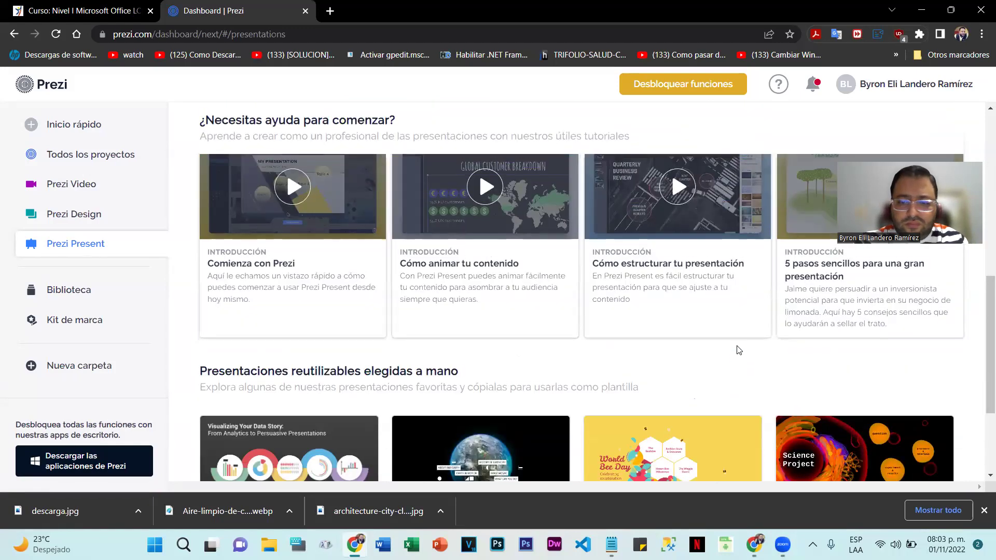
pyautogui.moveTo(729, 394)
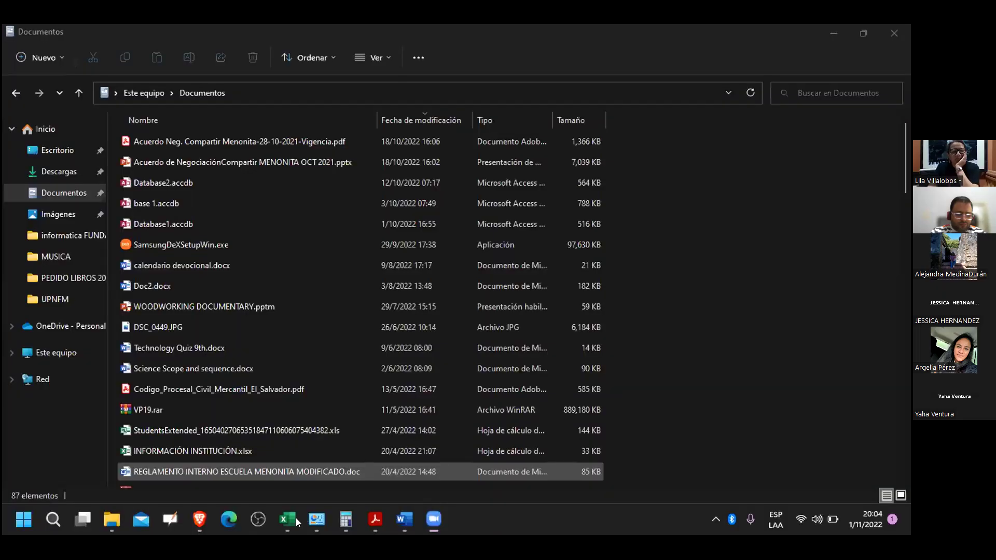
# Switch to the Actividad Excel 2 workbook in Excel and select the FUNCIONES EXCEL title and the FUNCION FECHA Y HORA description
pyautogui.moveTo(291, 519)
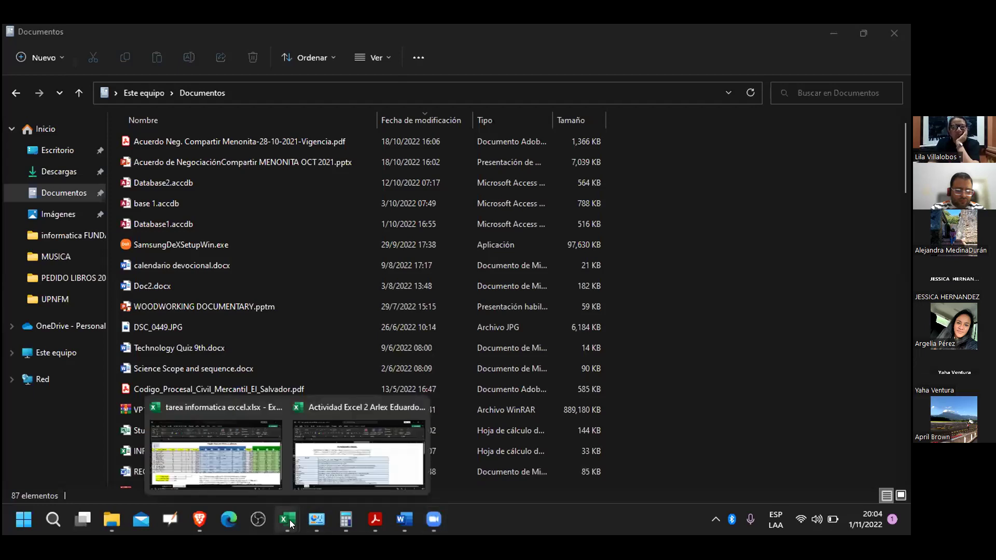
pyautogui.click(332, 473)
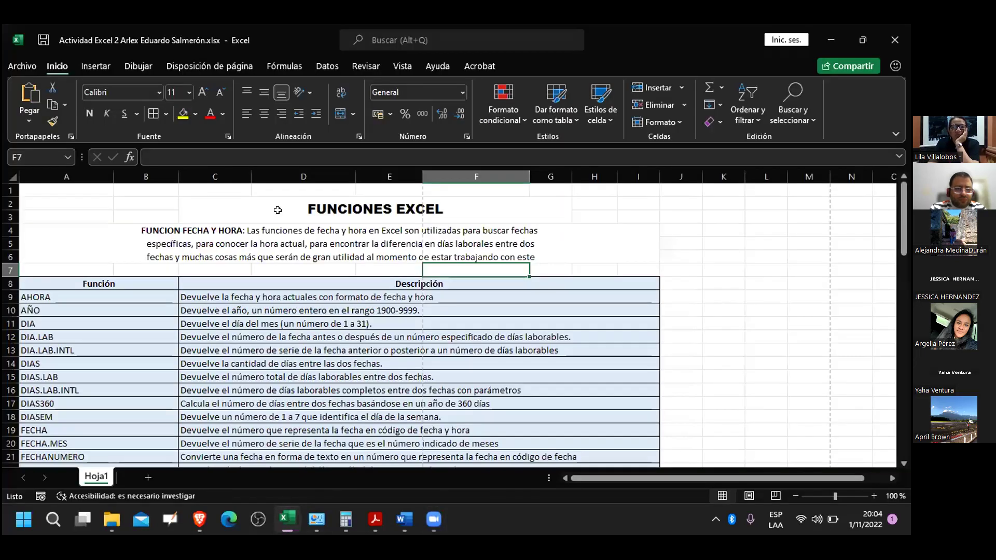
pyautogui.click(304, 203)
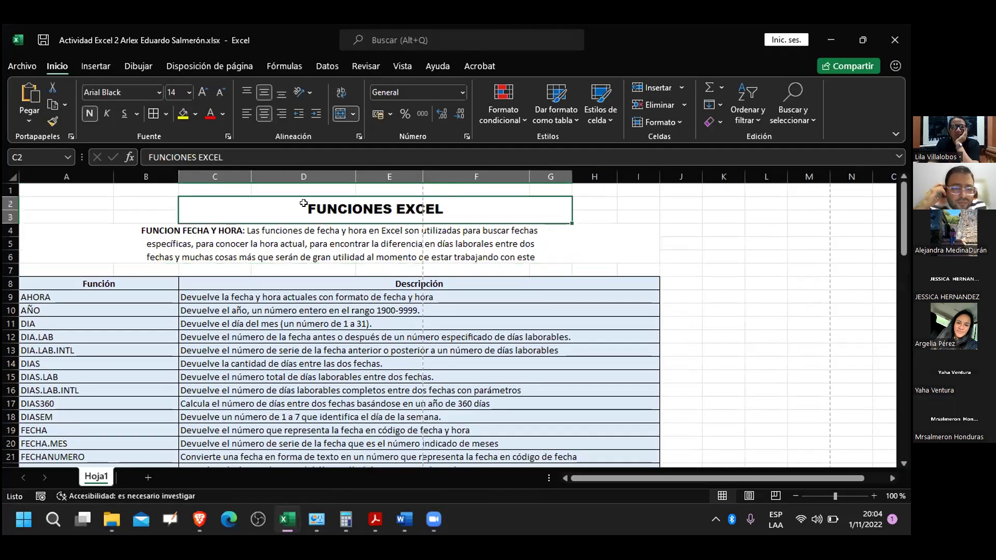
pyautogui.click(244, 235)
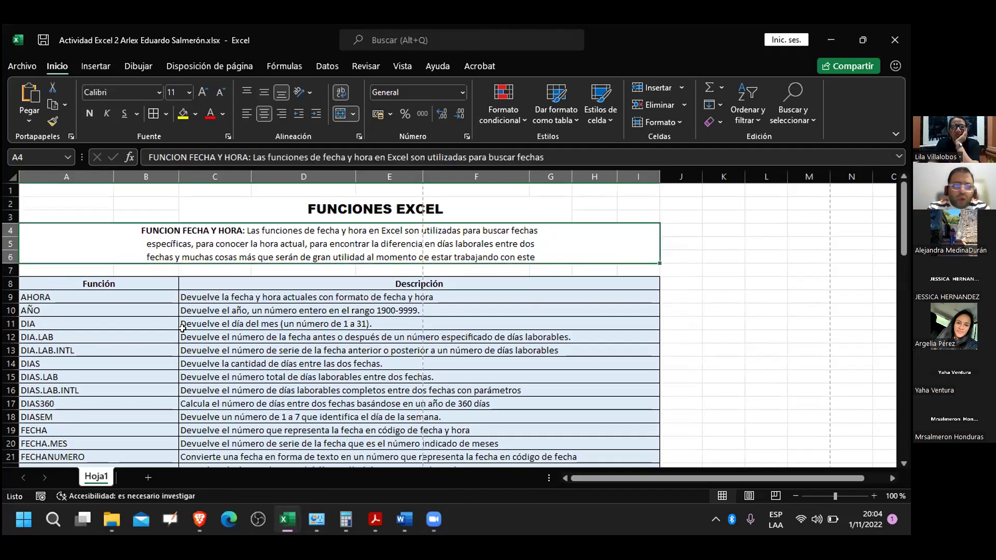
# Look through the table of date and time functions and select the Caso 1 label in cell A29
pyautogui.scroll(-1, 191, 323)
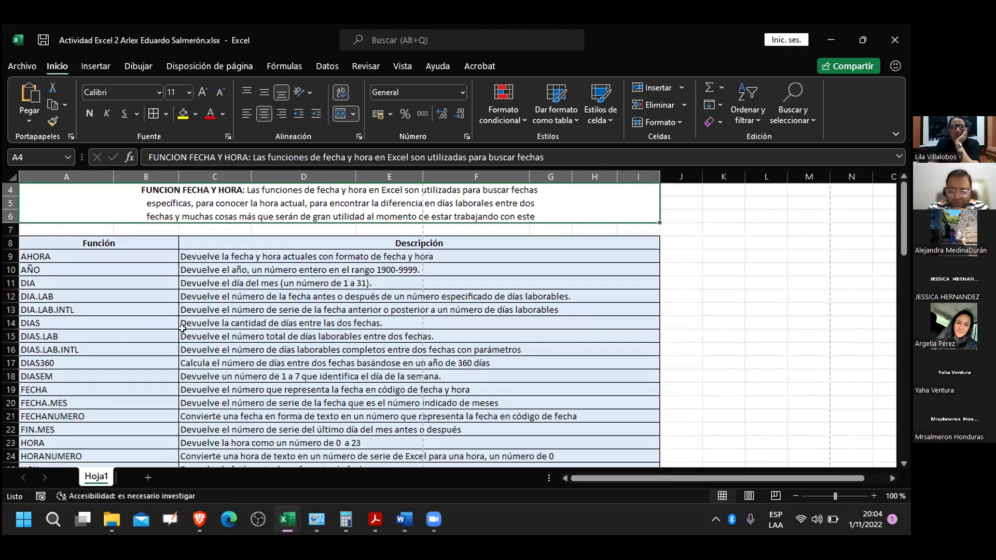
pyautogui.scroll(1, 183, 328)
pyautogui.scroll(-1, 182, 328)
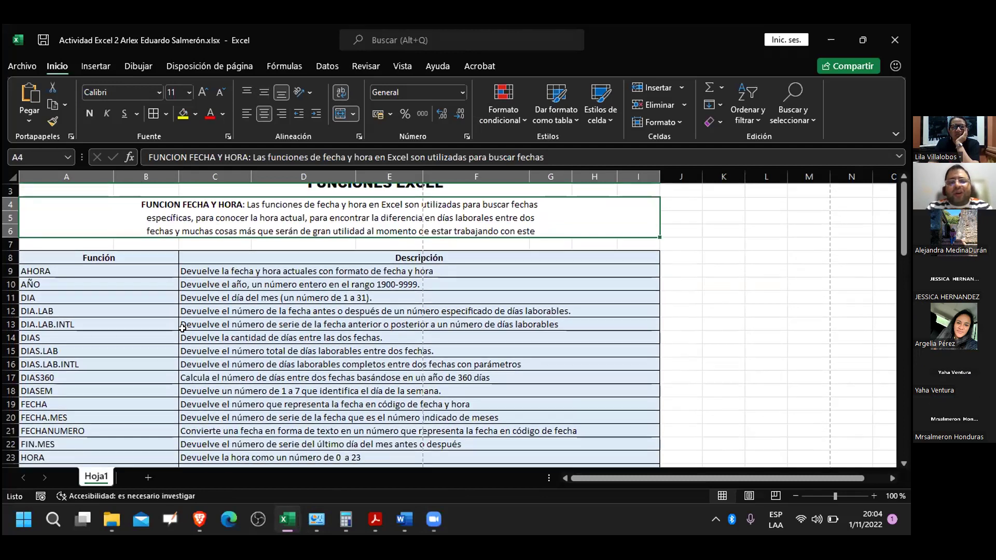
pyautogui.scroll(-2, 182, 328)
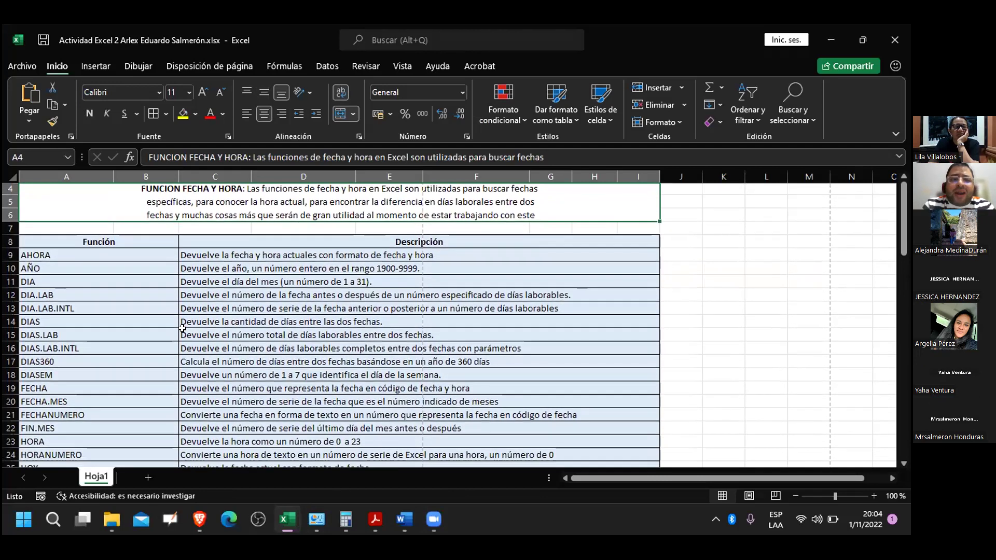
pyautogui.scroll(-3, 182, 328)
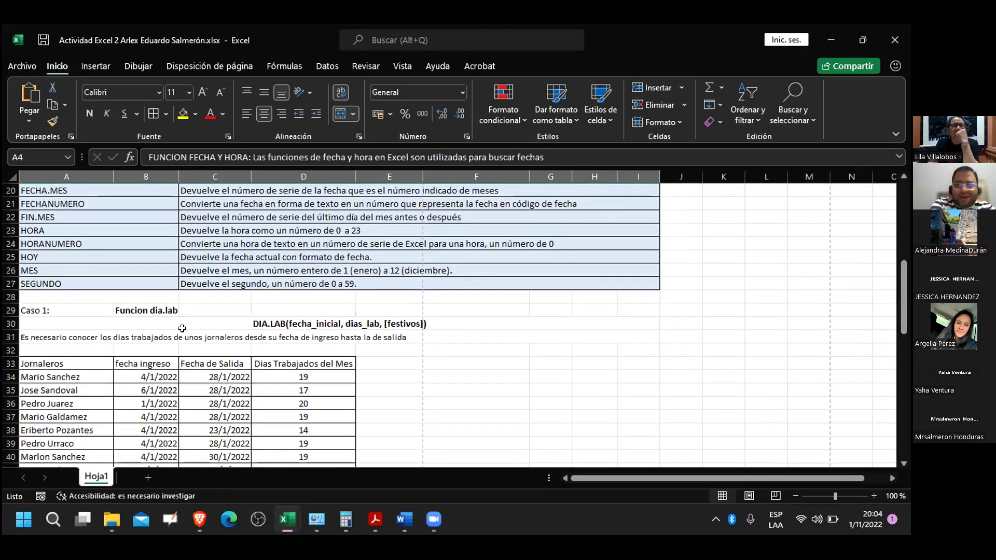
pyautogui.scroll(-3, 156, 311)
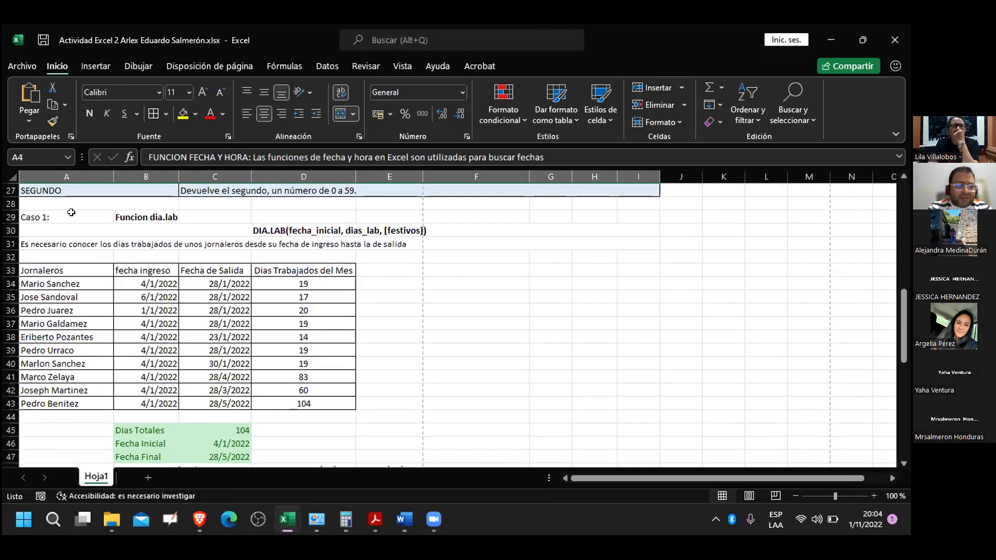
pyautogui.click(71, 211)
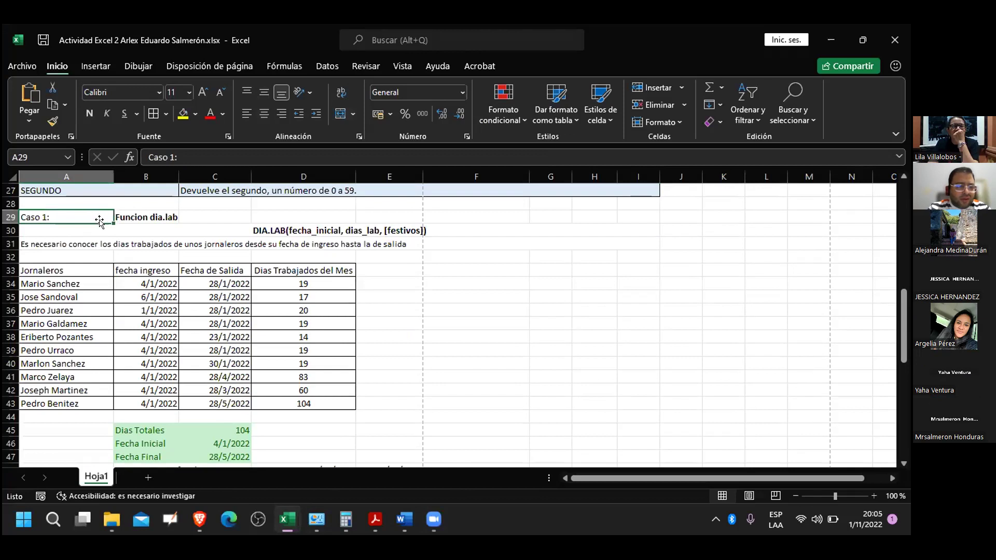
# Examine the Caso 1 Funcion dia.lab example, checking the exit date in C34 and the days-worked formulas in D34 and D36
pyautogui.click(140, 215)
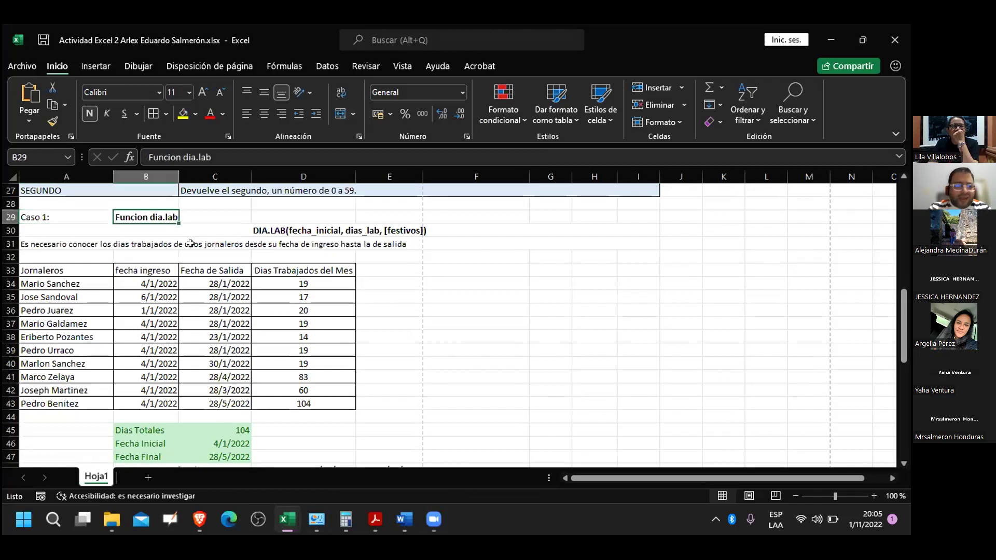
pyautogui.scroll(-1, 190, 243)
pyautogui.scroll(-1, 190, 244)
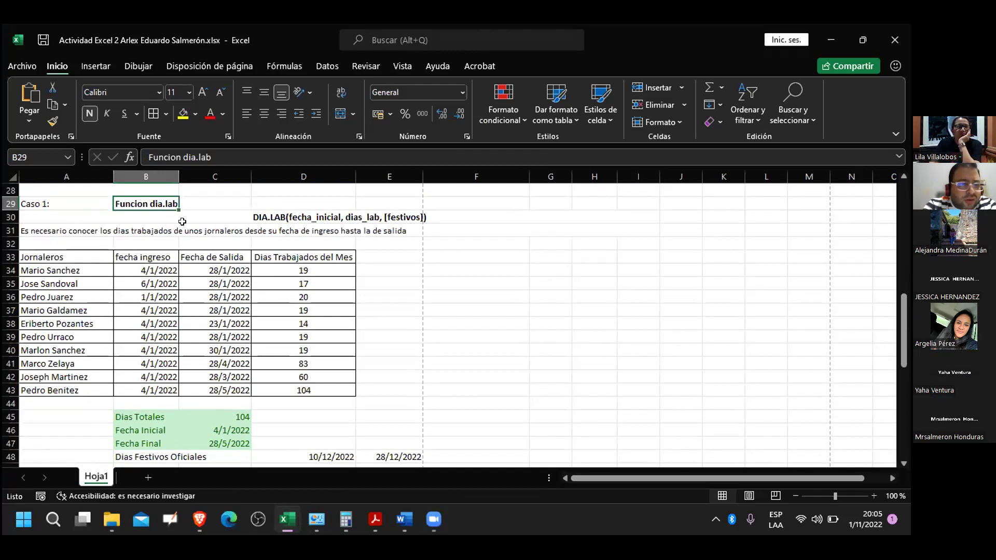
pyautogui.click(278, 264)
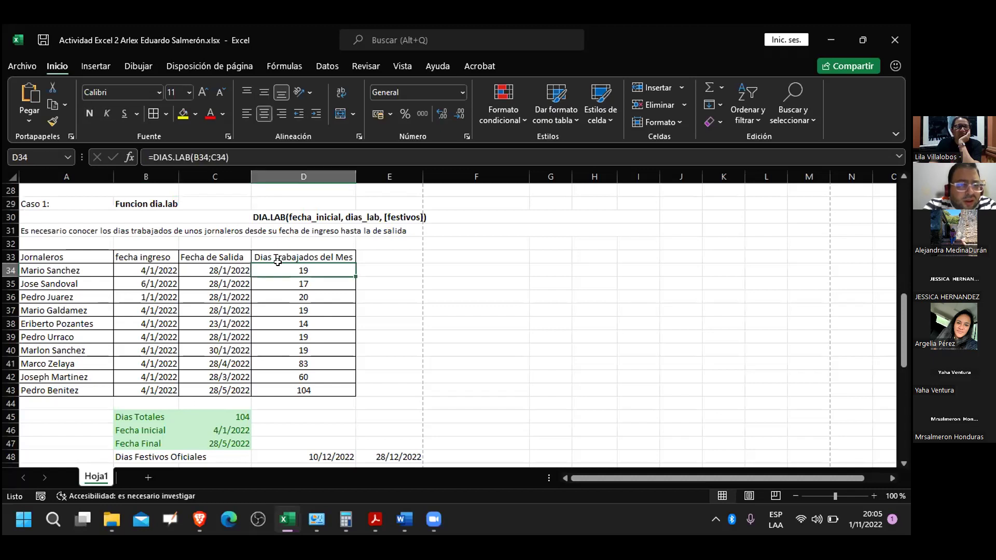
pyautogui.click(228, 272)
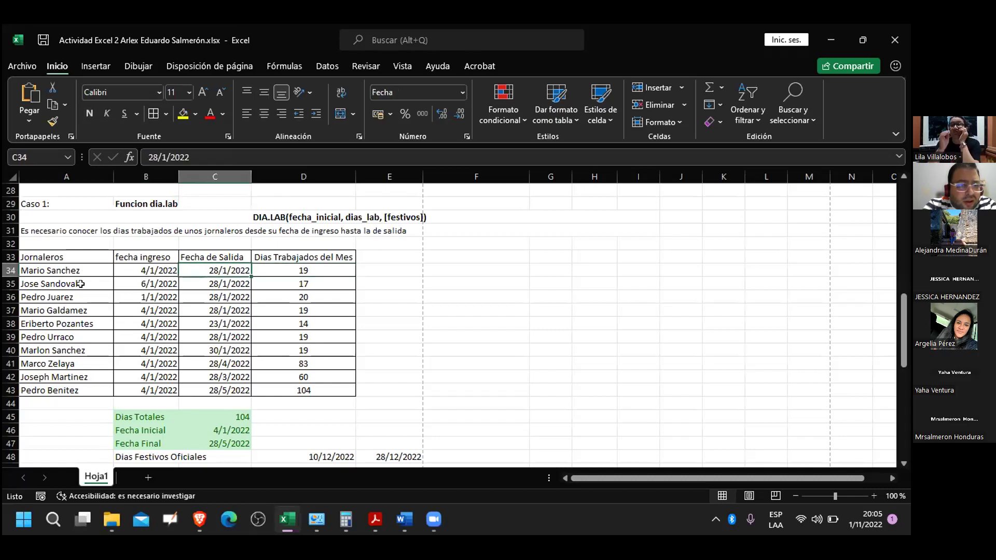
pyautogui.click(295, 291)
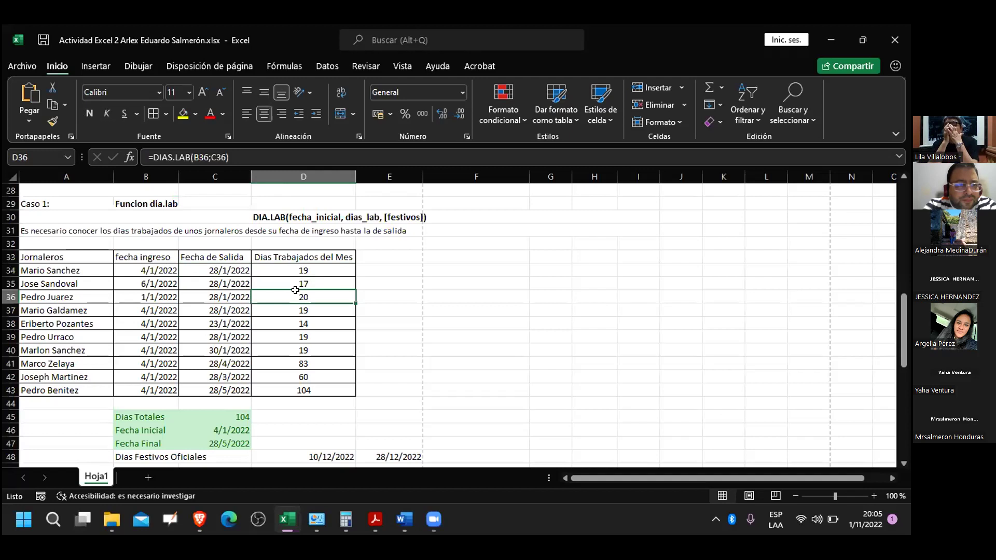
pyautogui.click(288, 265)
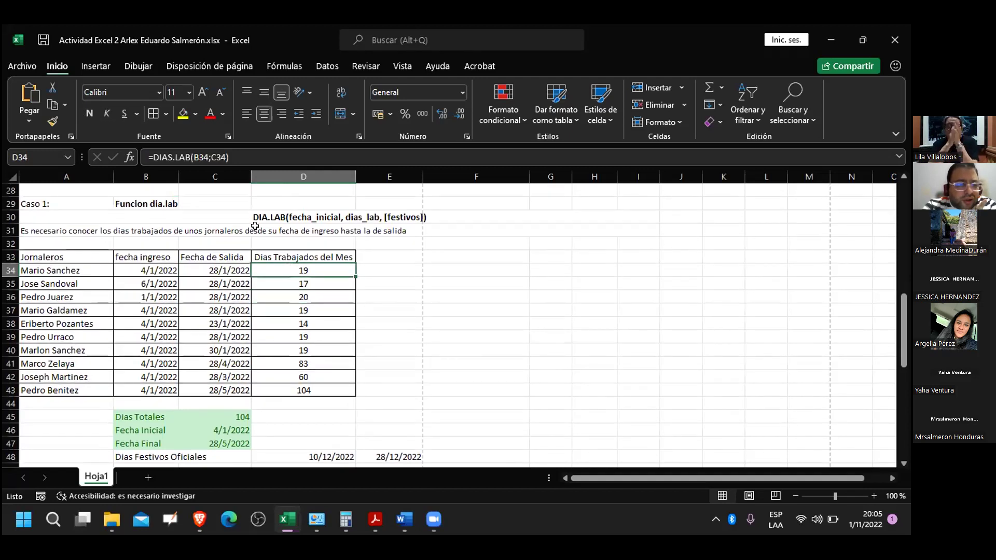
# Select the DIAS(Fecha_final, Fecha_inicial) syntax of Caso 2 in cell B53 and look over its advertising campaign table
pyautogui.scroll(-1, 268, 298)
pyautogui.scroll(-3, 268, 298)
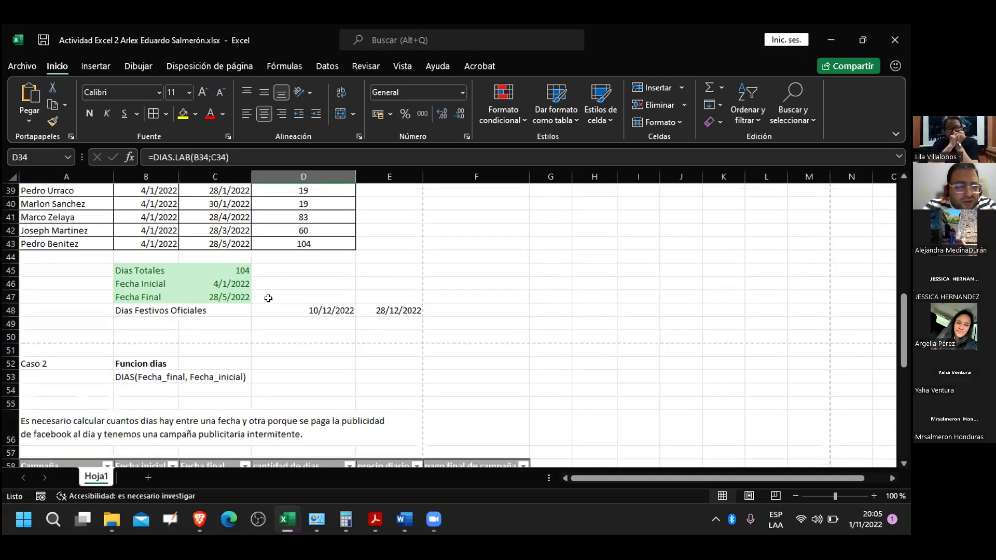
pyautogui.scroll(-3, 268, 298)
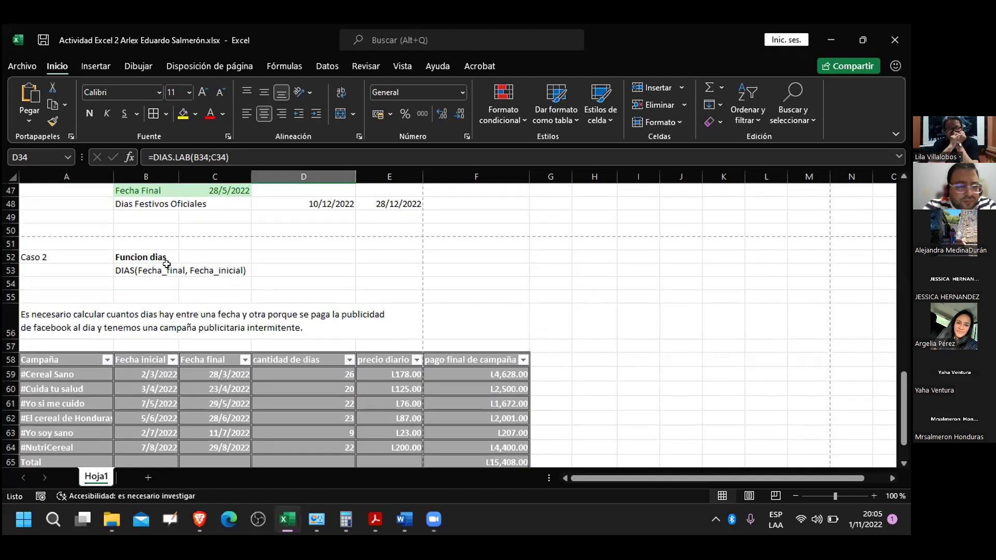
pyautogui.scroll(-1, 167, 264)
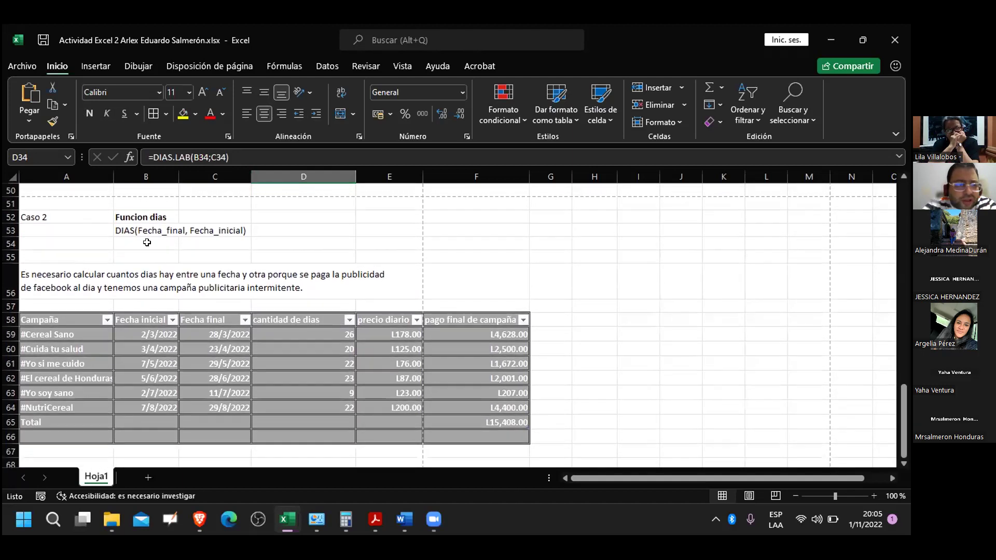
pyautogui.click(125, 224)
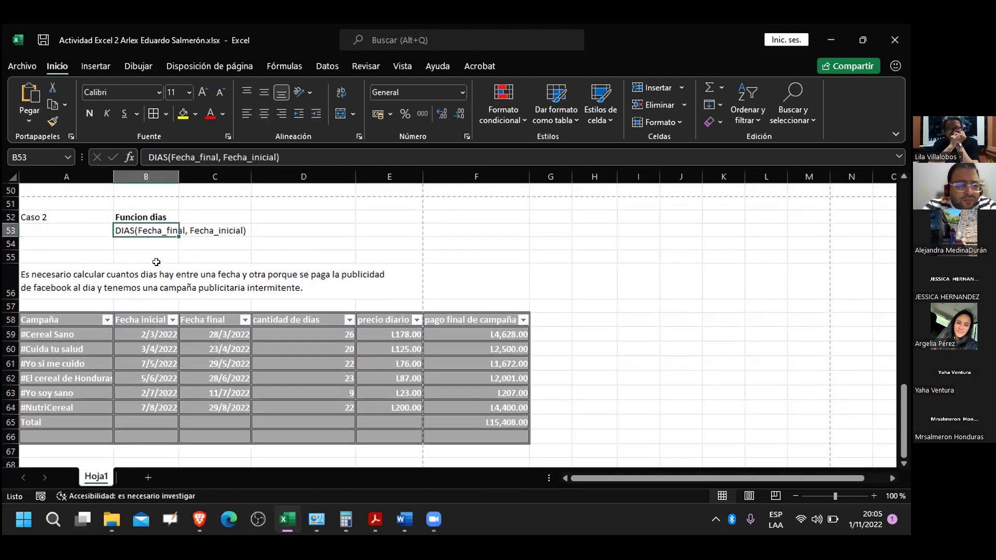
pyautogui.scroll(-1, 156, 262)
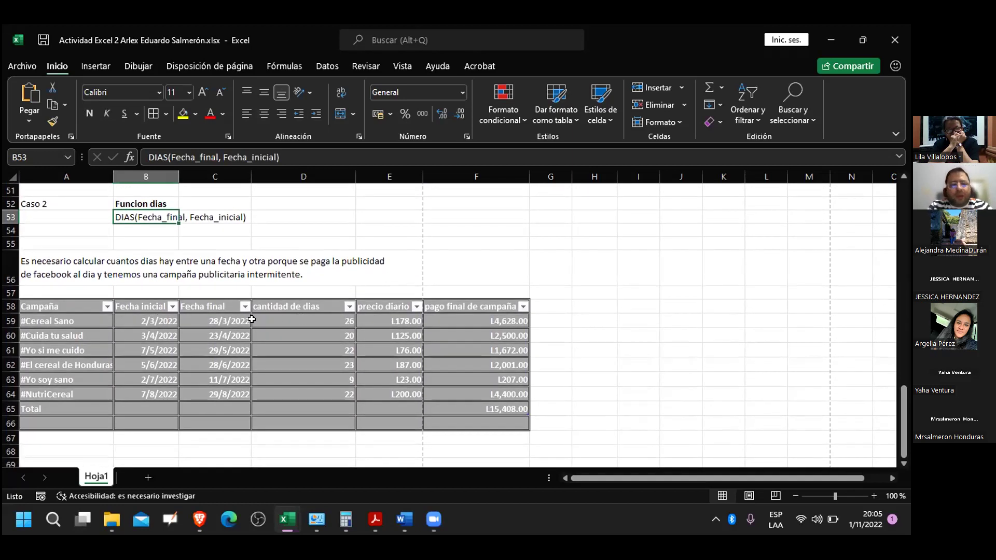
# Look over the FUNCIONES EXCEL introduction and the date and time function table again, returning to the Caso 1 example
pyautogui.scroll(11, 257, 244)
pyautogui.scroll(6, 256, 245)
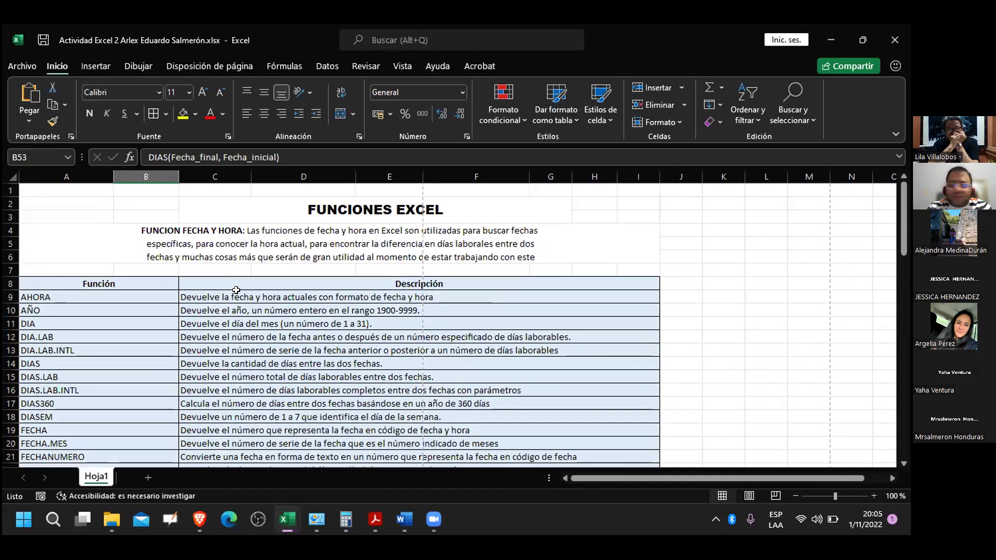
pyautogui.scroll(-6, 236, 290)
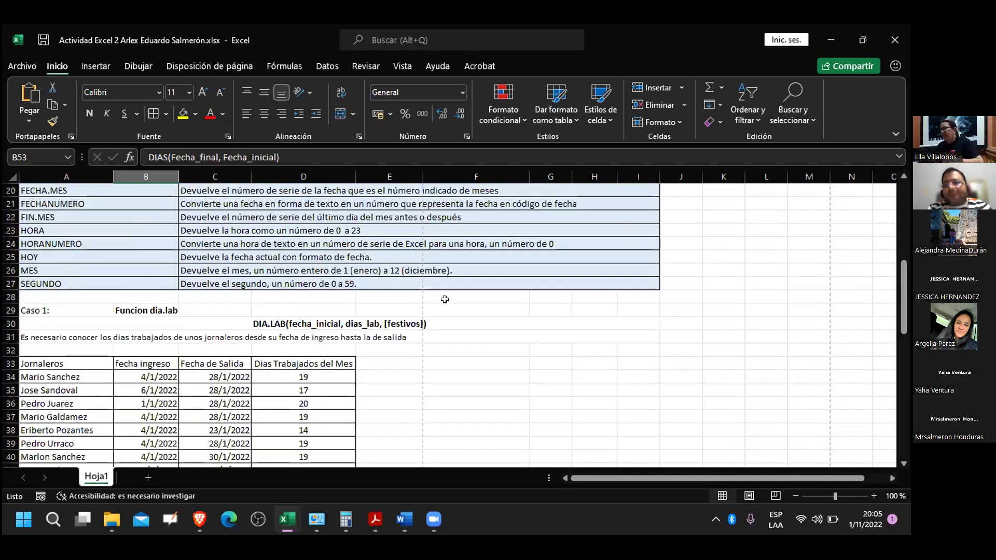